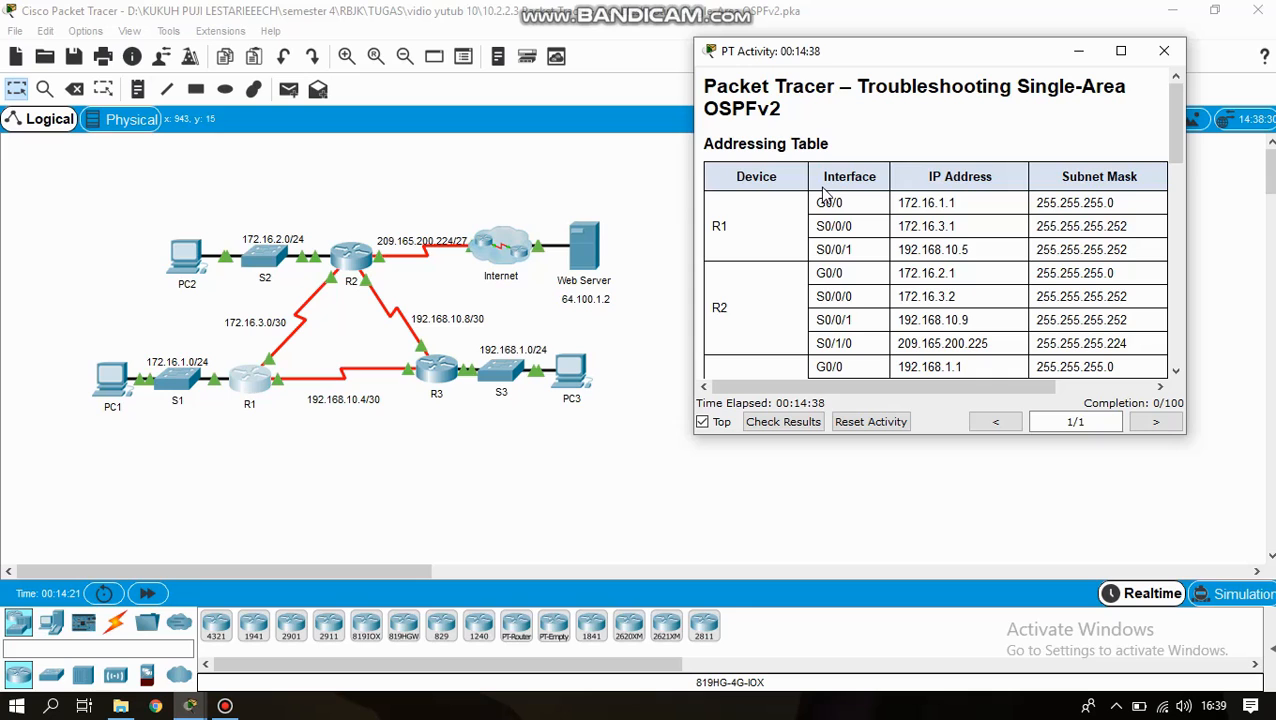
- Read the activity's scenario, troubleshooting process and Documentation Table instructions
scroll(890, 210, down, 5)
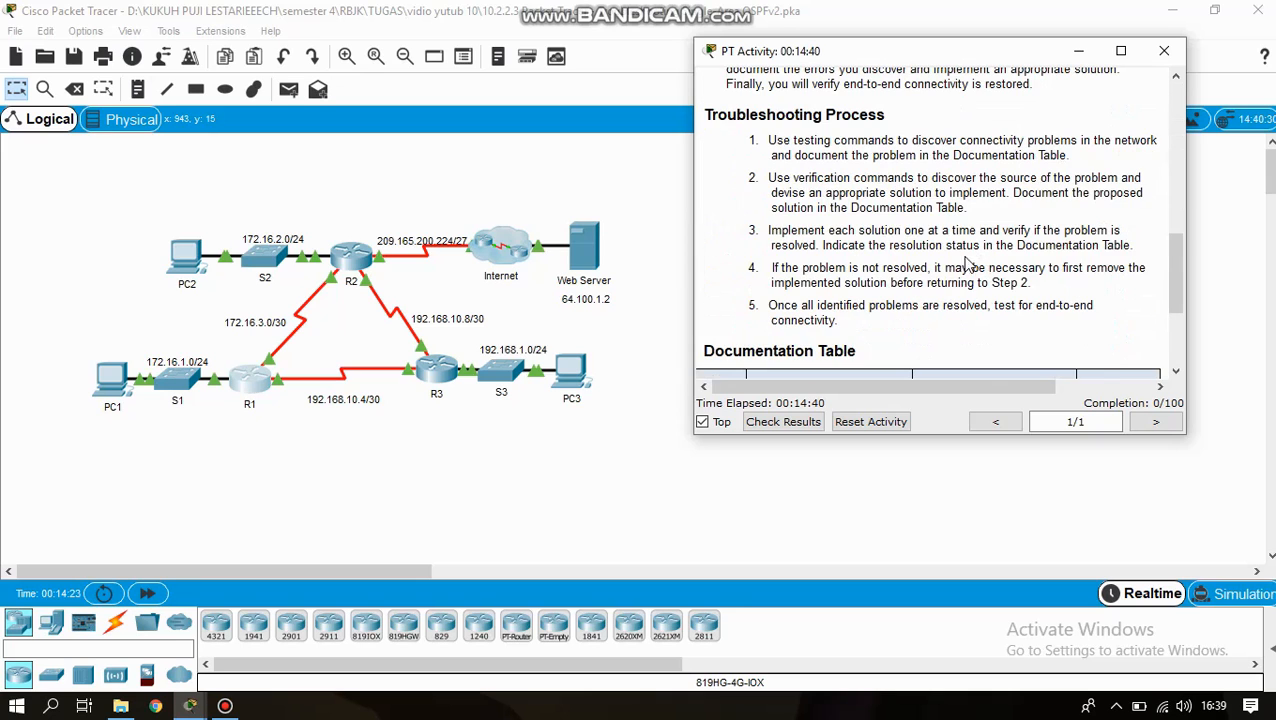
scroll(869, 200, up, 1)
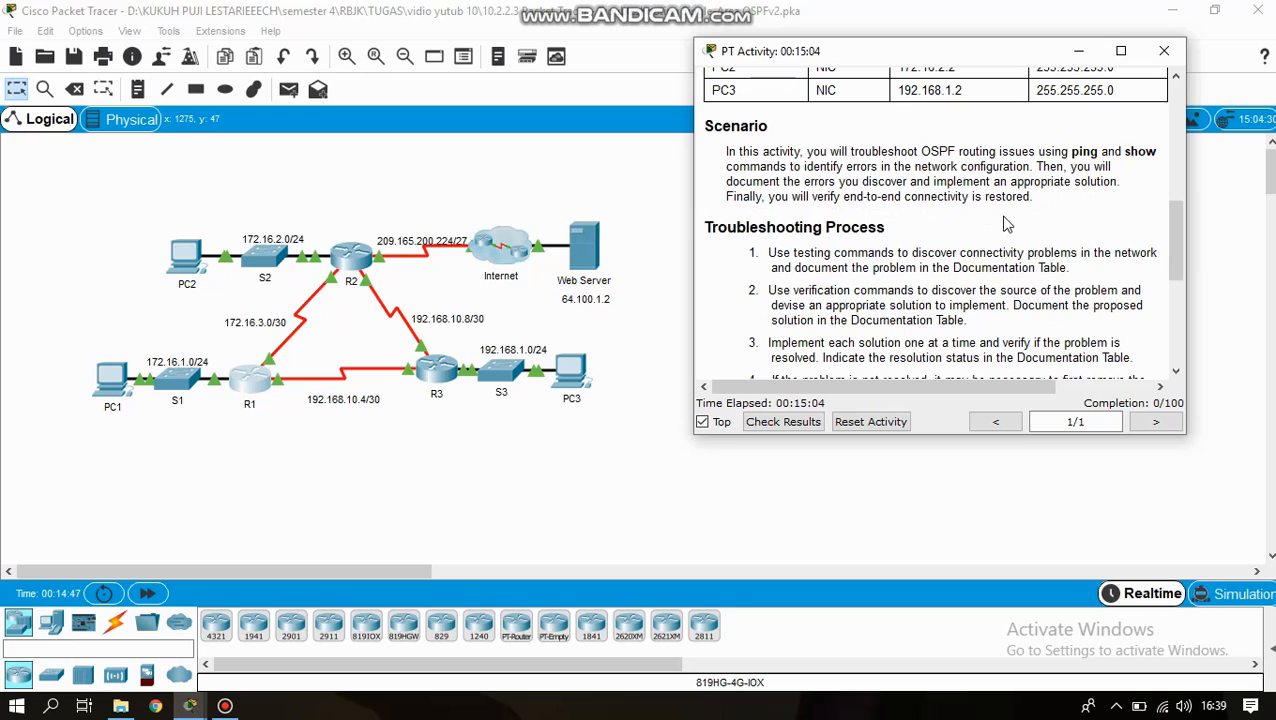
scroll(1010, 205, down, 2)
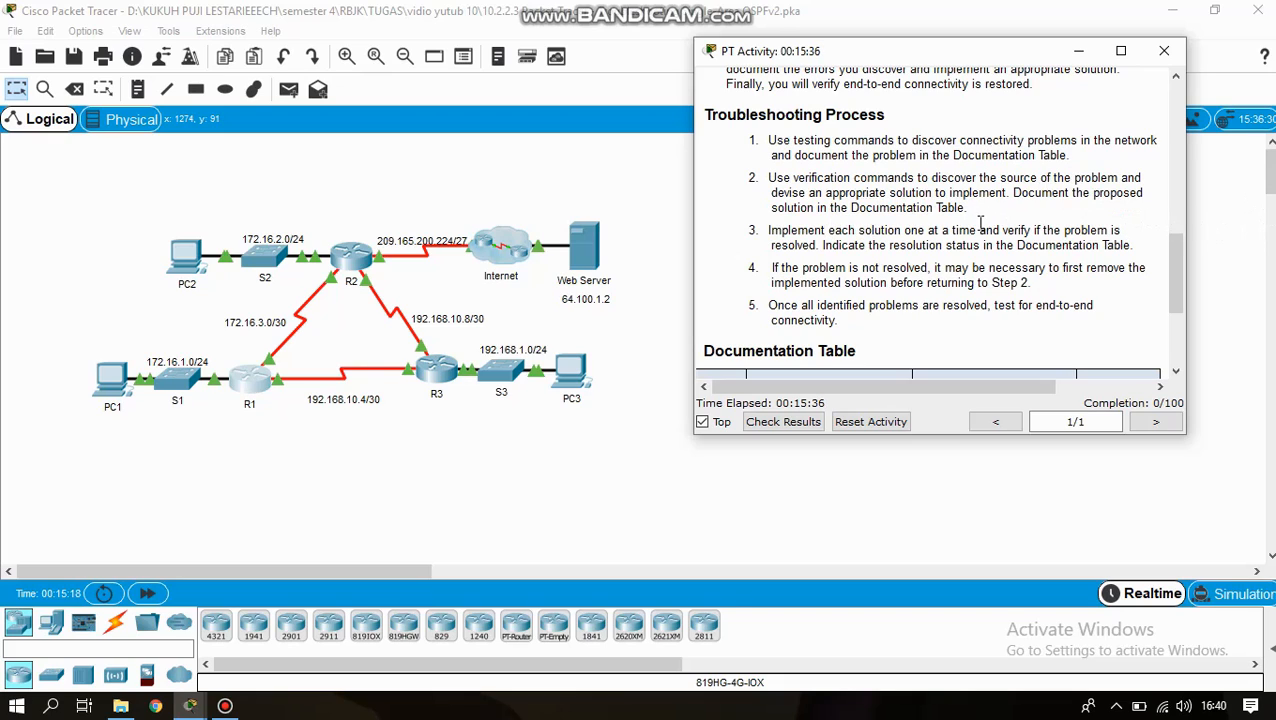
scroll(932, 239, down, 1)
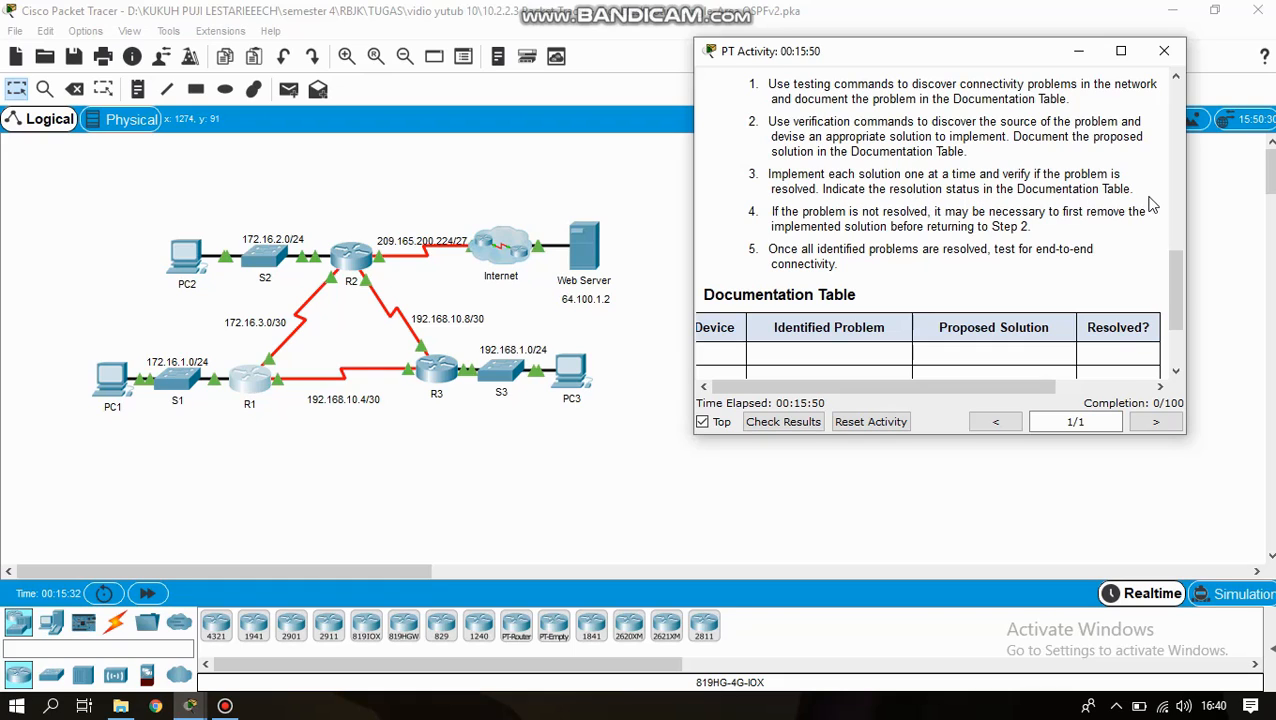
scroll(954, 189, down, 1)
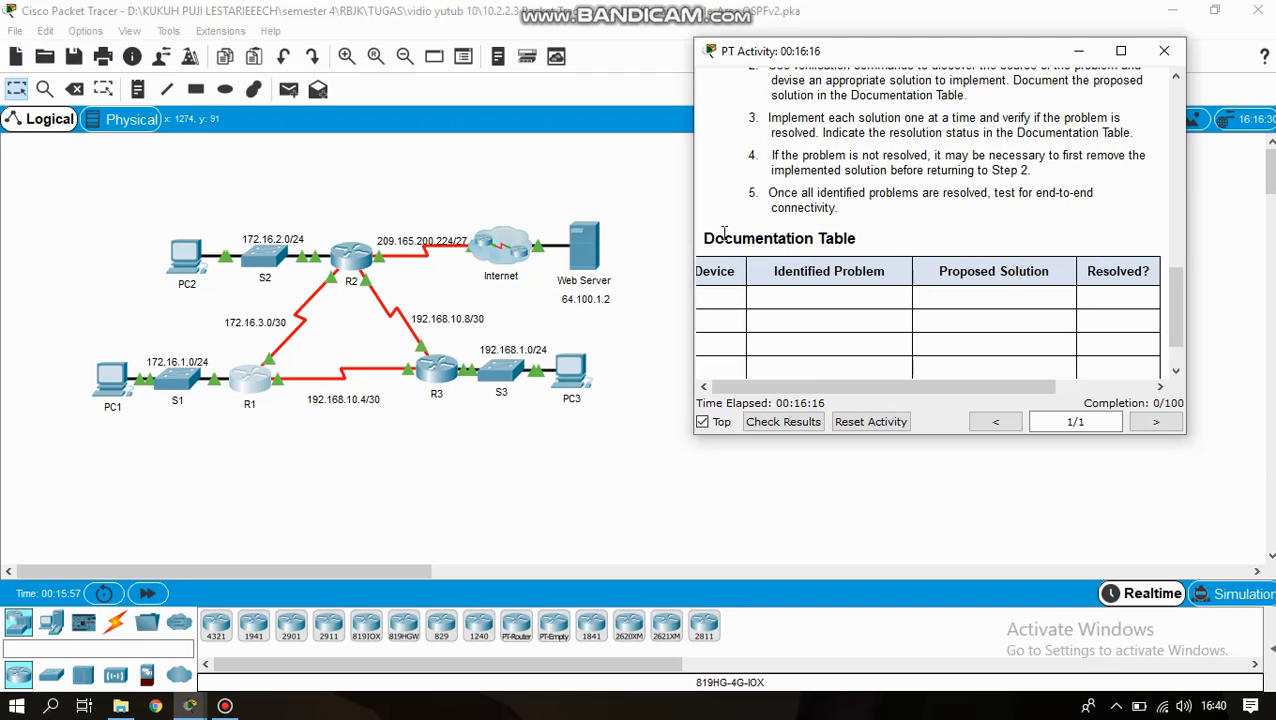
- Open router R1's command line and page through the remaining configuration output to the privileged prompt
click(254, 379)
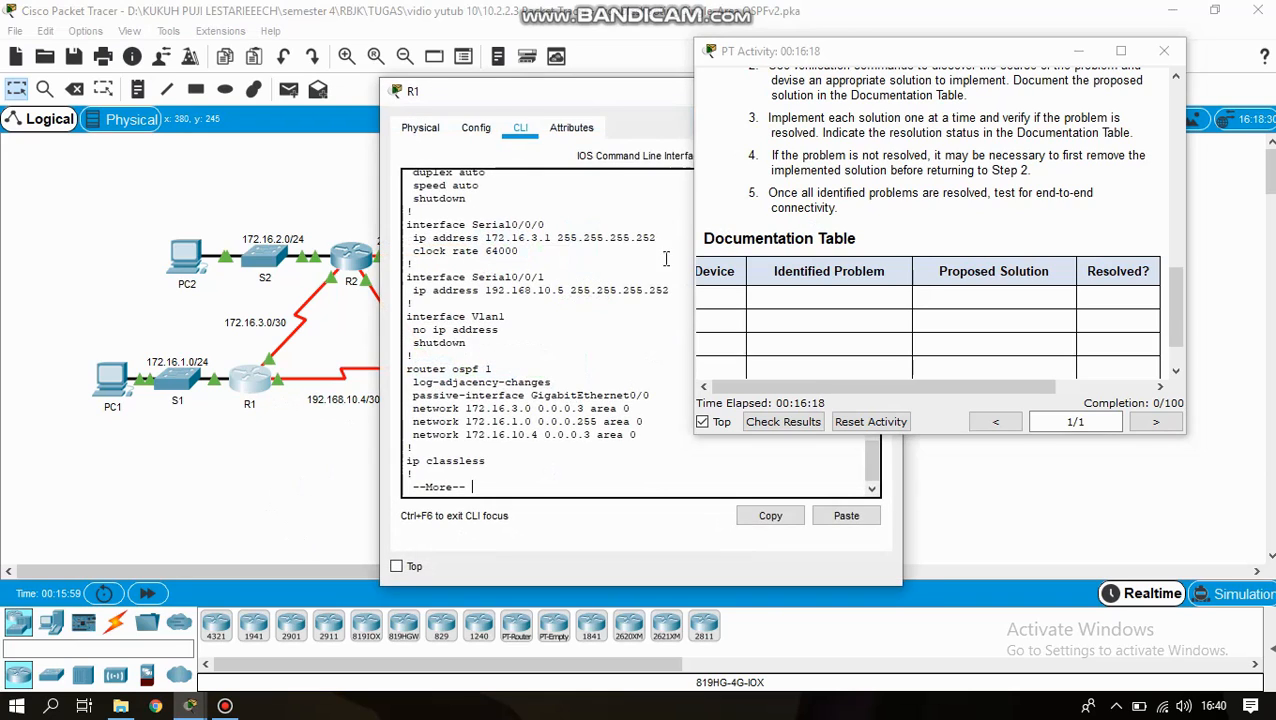
drag(556, 92, 329, 23)
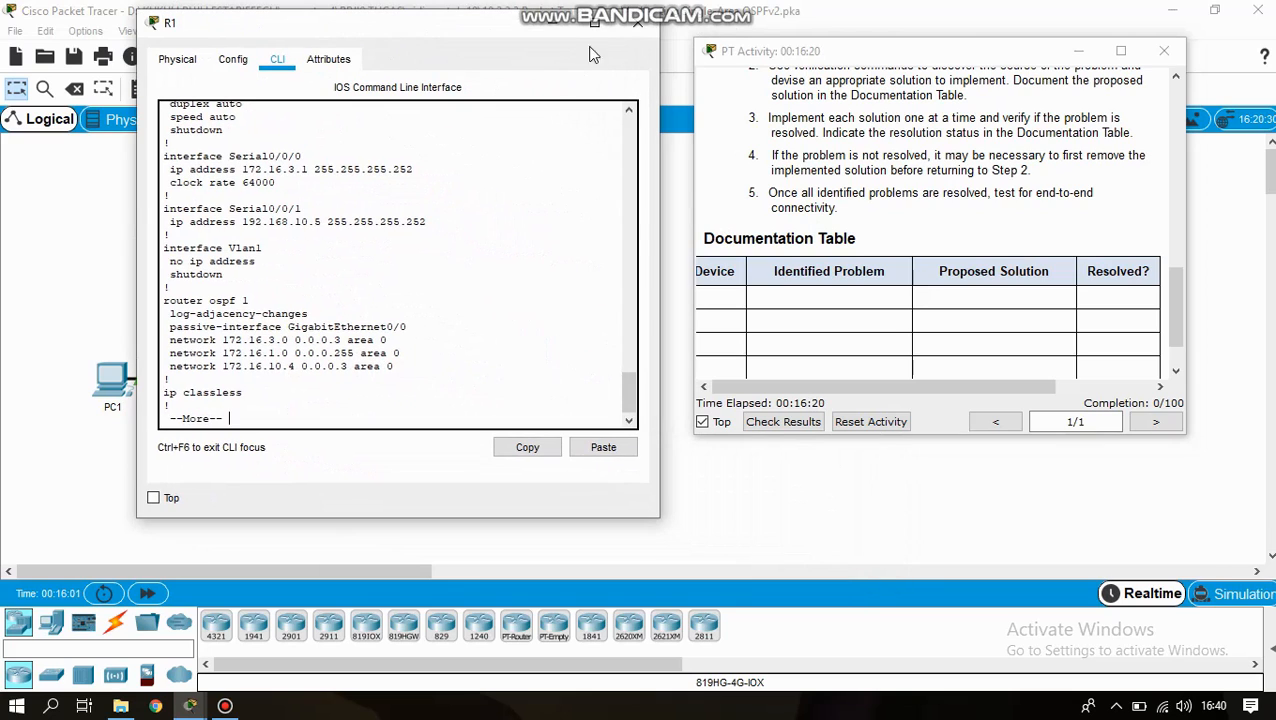
click(637, 22)
click(258, 381)
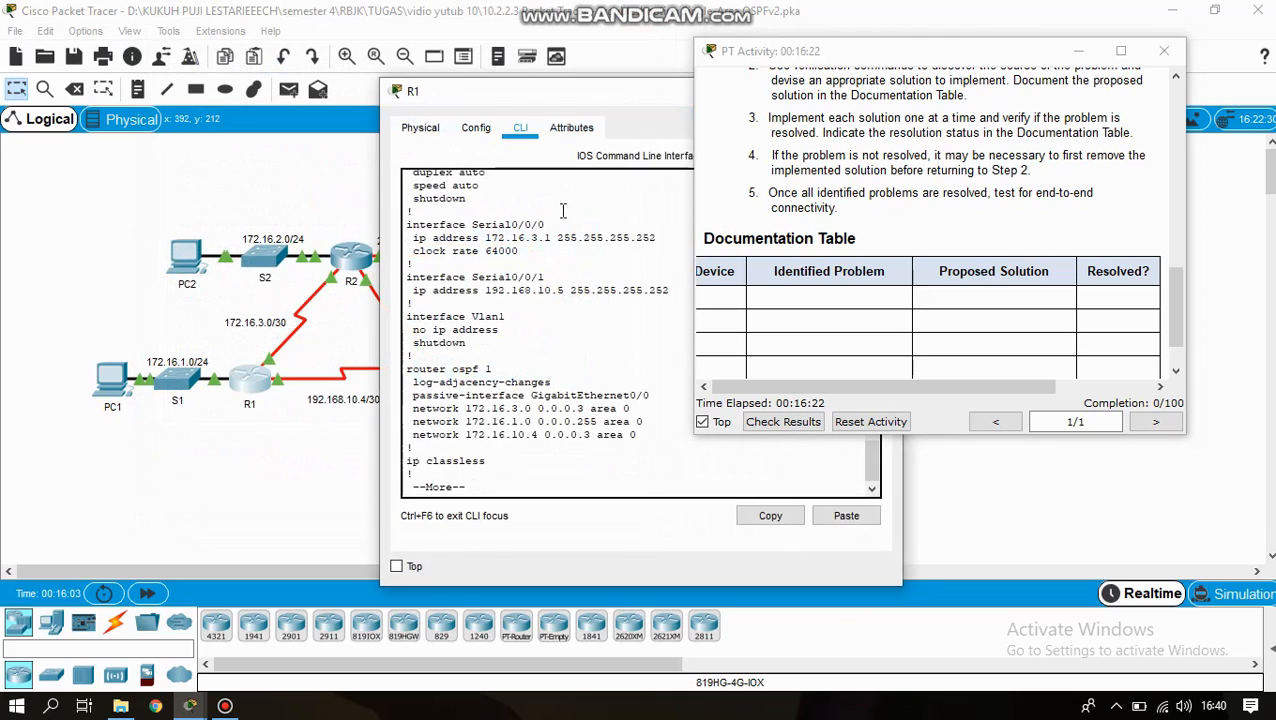
drag(520, 97, 295, 46)
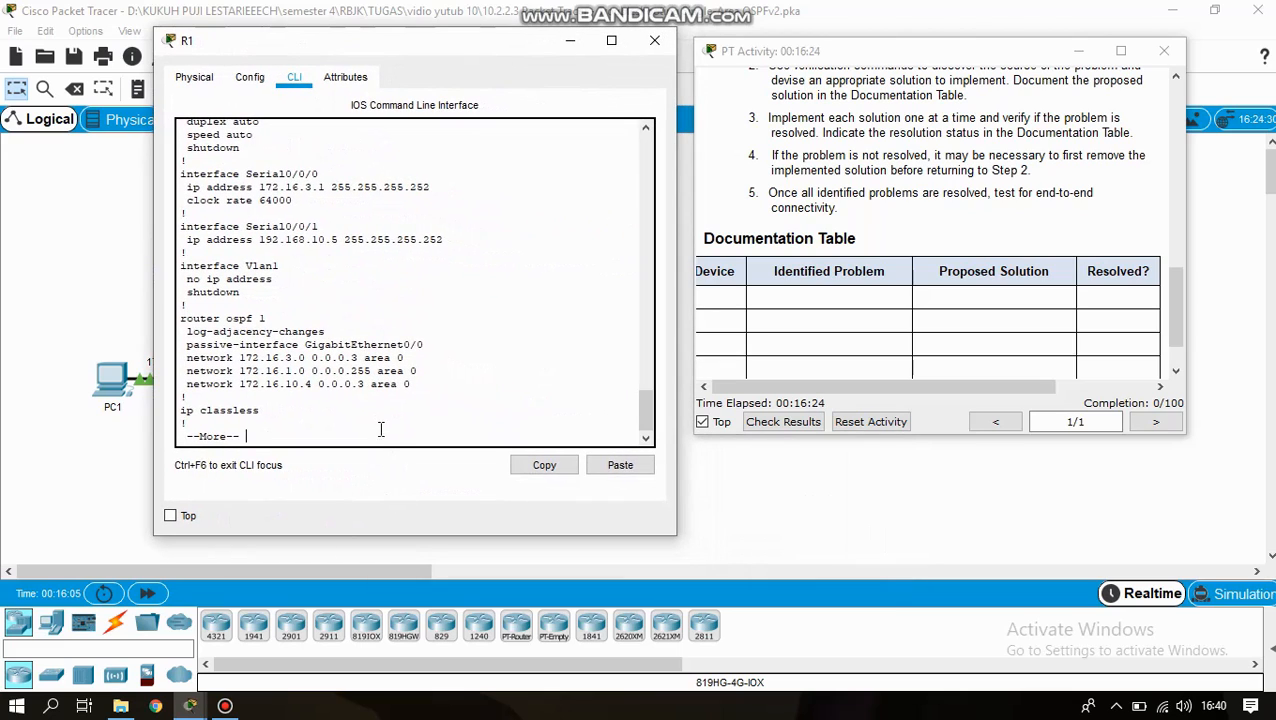
key(space)
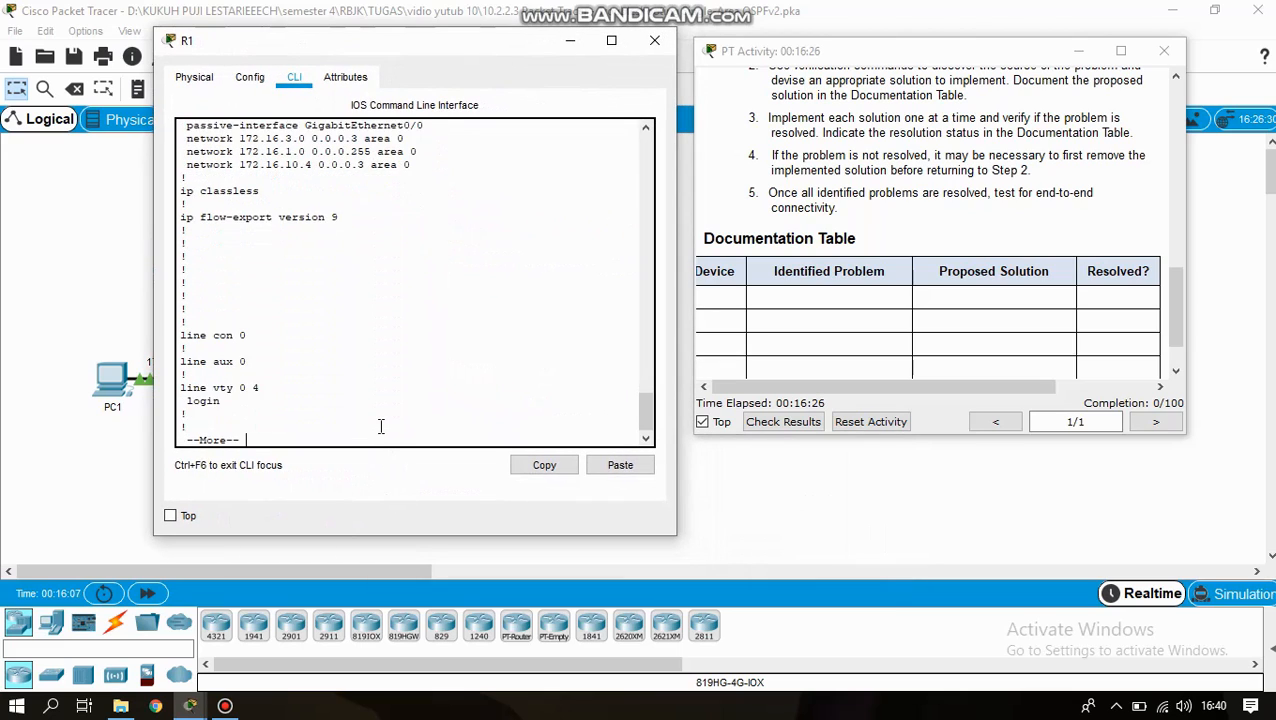
key(Return)
key(Return)
key(Return)
key(Return)
key(Return)
key(Return)
key(Return)
key(Return)
key(Return)
key(Return)
key(Return)
key(Return)
key(Return)
key(Return)
key(Return)
key(Return)
key(Return)
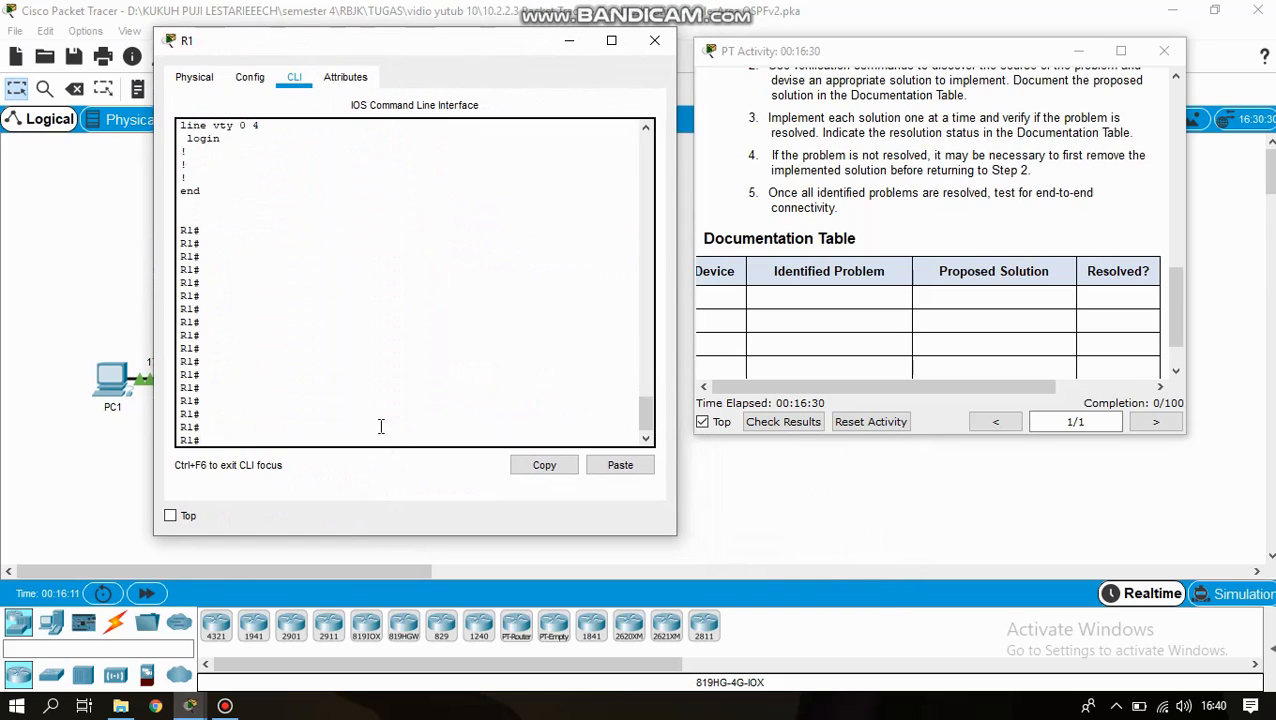
- Display R1's running configuration with show running-config and compare its OSPF network statements with the topology's subnets
text(show run)
key(Tab)
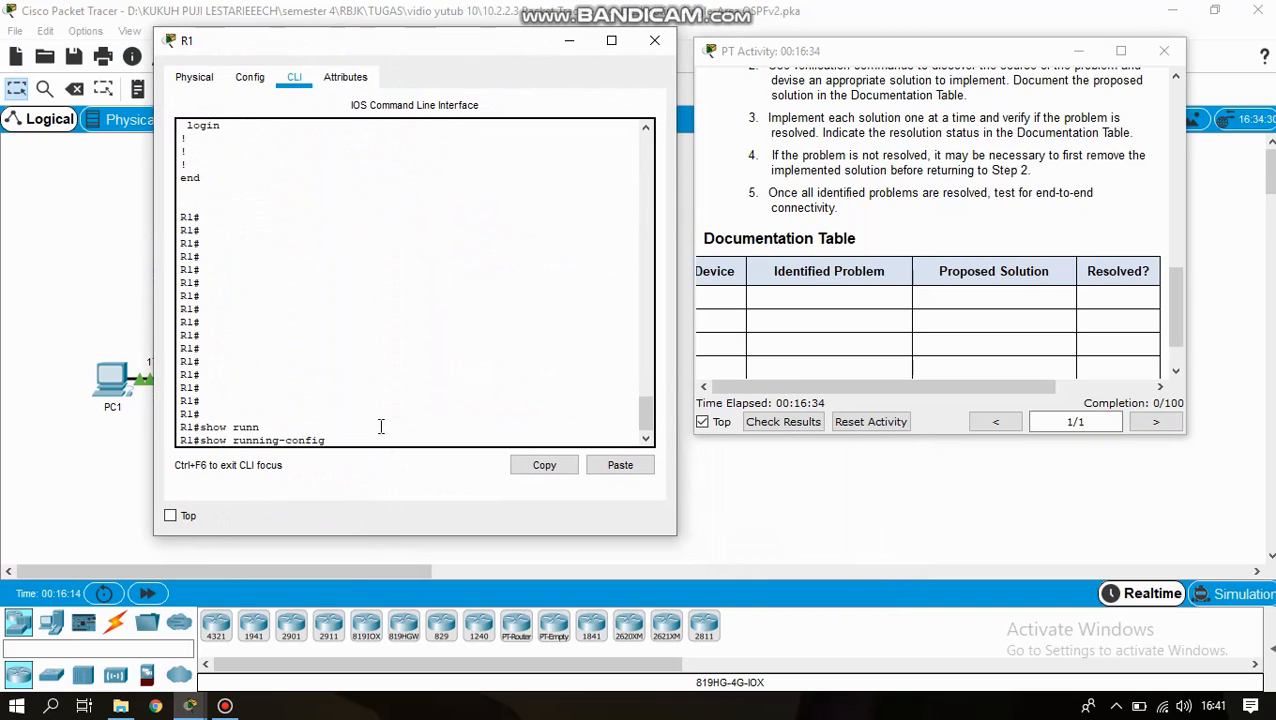
key(Return)
key(Return)
key(Return)
key(Return)
key(Return)
key(Return)
key(Return)
key(Return)
key(Return)
key(Return)
key(Return)
key(Return)
key(Return)
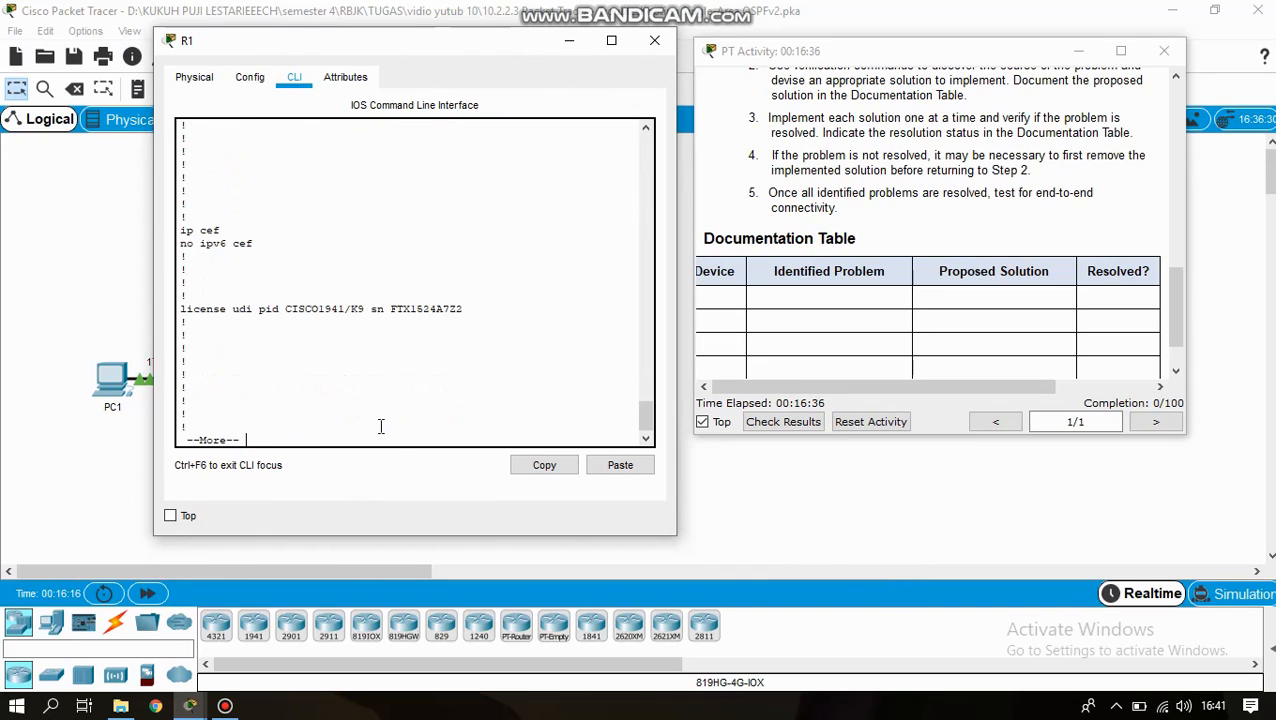
key(Return)
key(Return)
key(Return)
key(Return)
key(Return)
key(Return)
key(Return)
key(Return)
key(Return)
key(Return)
key(Return)
key(Return)
key(Return)
key(Return)
key(Return)
key(Return)
key(Return)
key(Return)
key(Return)
key(Return)
key(Return)
key(Return)
key(Return)
key(Return)
key(Return)
key(Return)
key(Return)
key(Return)
key(Return)
key(Return)
key(Return)
key(Return)
key(Return)
key(Return)
key(Return)
key(Return)
key(Return)
key(Return)
key(Return)
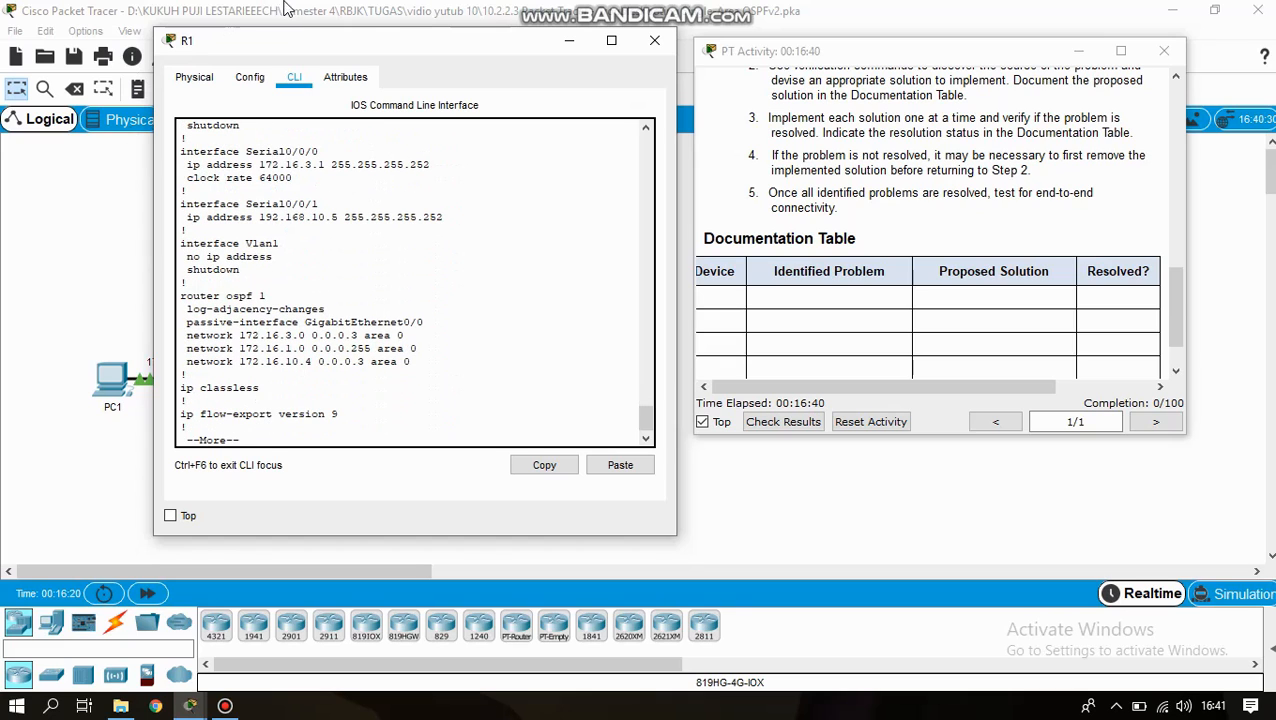
drag(286, 33, 521, 22)
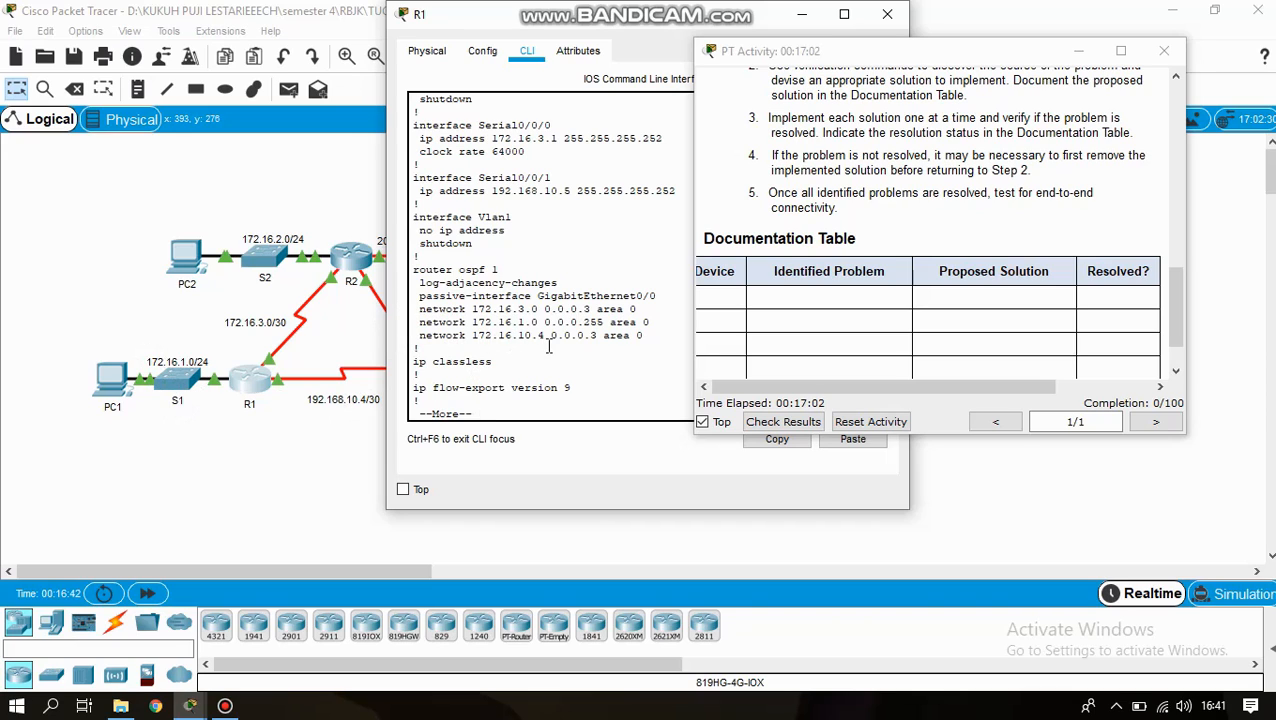
drag(546, 26, 617, 27)
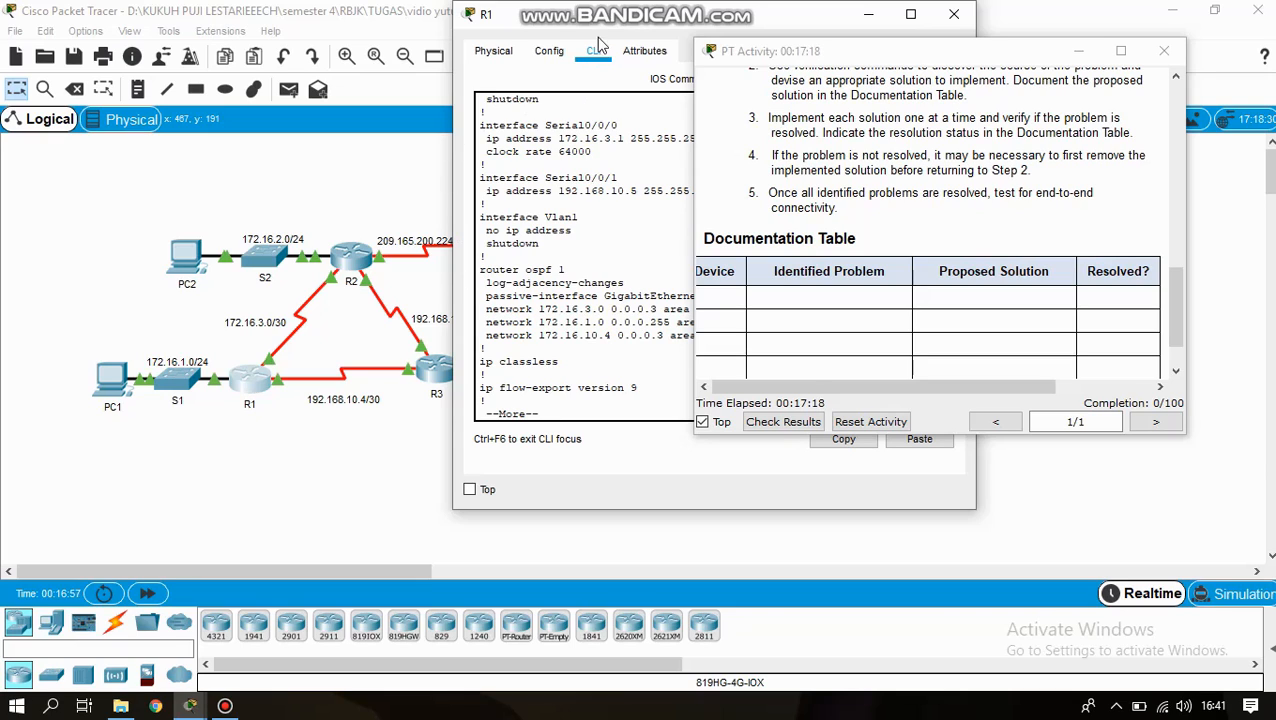
drag(594, 23, 496, 22)
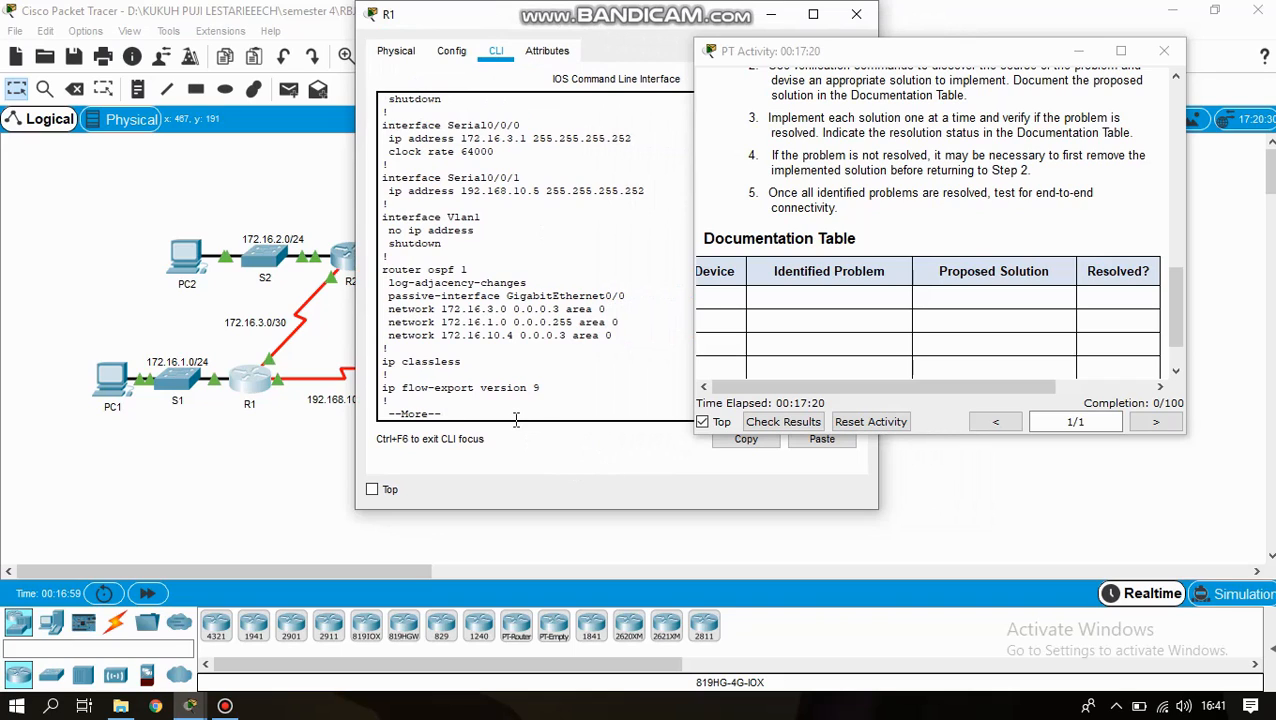
- Finish the running configuration output and enter router configuration mode for OSPF process 1 on R1
key(Return)
key(Return)
key(Return)
key(Return)
key(Return)
key(Return)
key(Return)
key(Return)
key(Return)
key(Return)
key(Return)
key(Return)
key(Return)
key(Return)
key(Return)
key(Return)
key(Return)
key(Return)
key(Return)
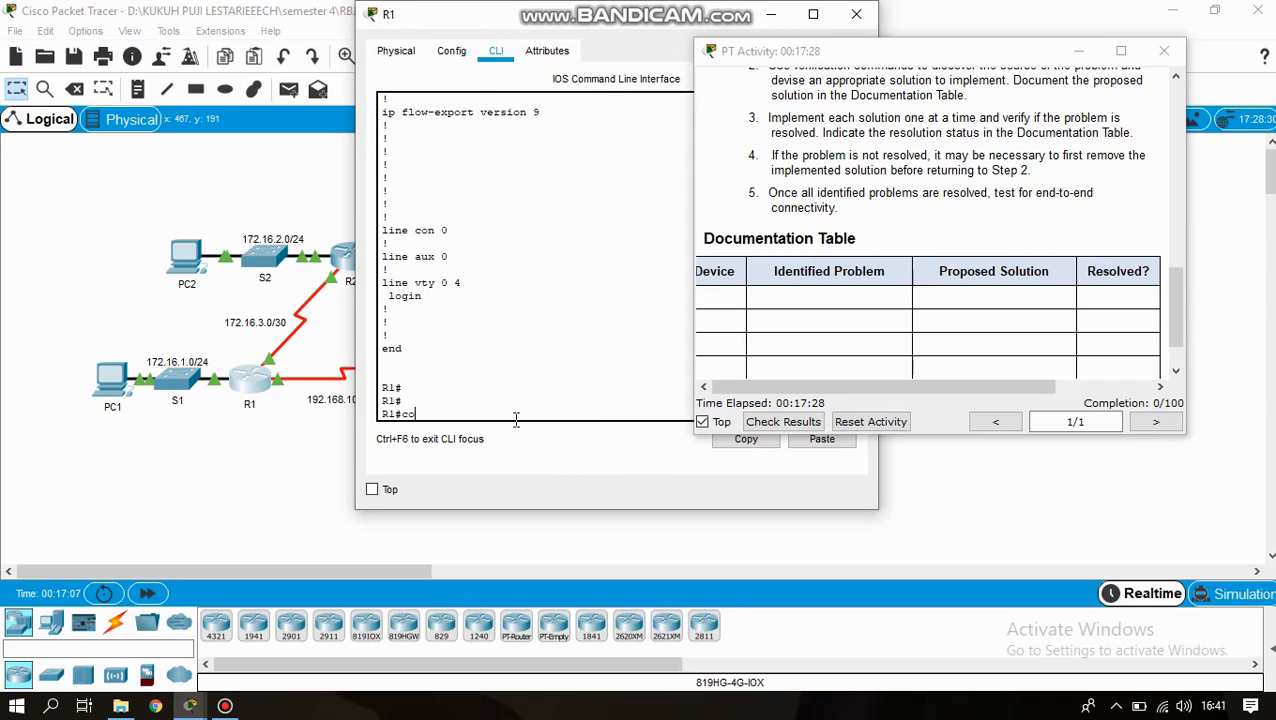
text(conf t)
key(Return)
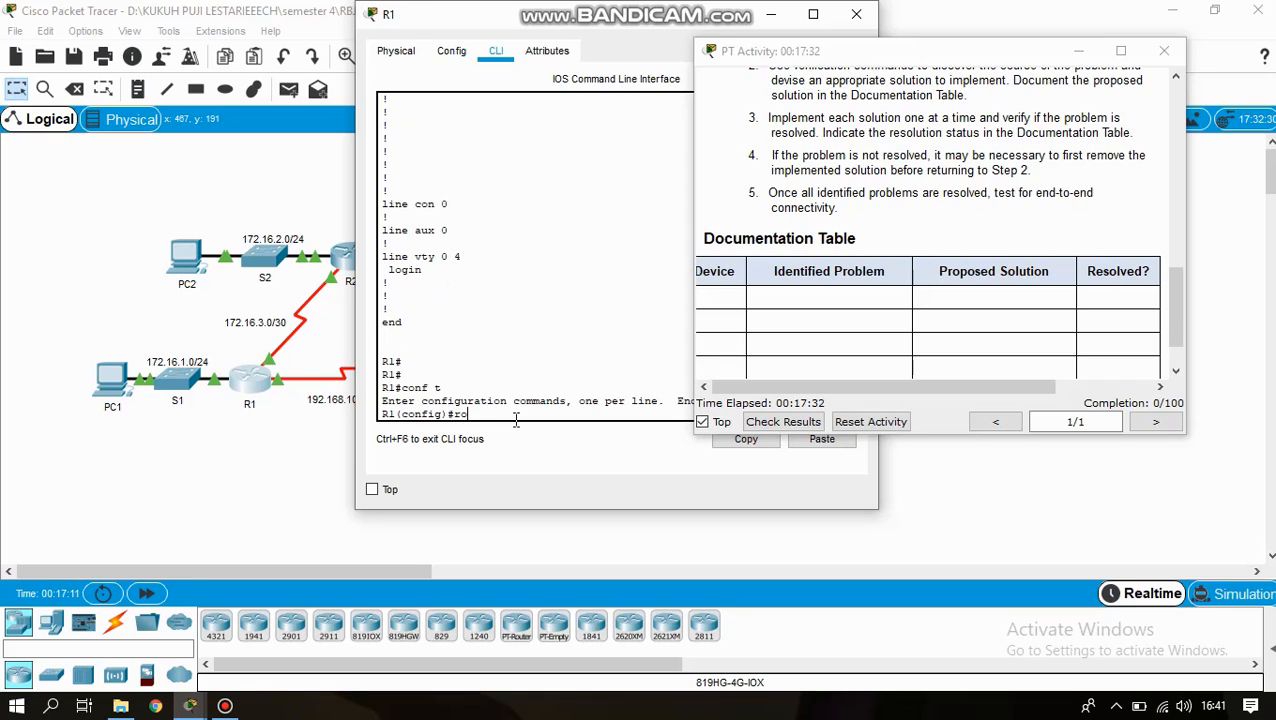
text(router os)
key(Tab)
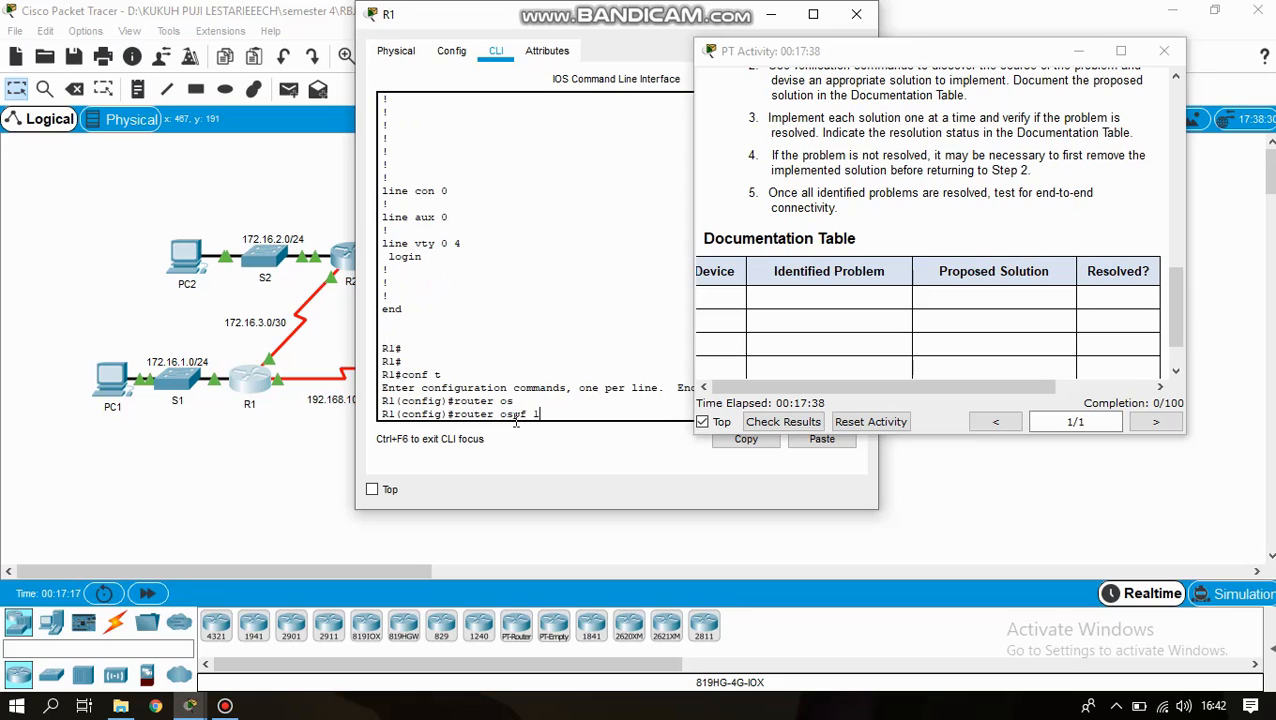
text(1)
key(Return)
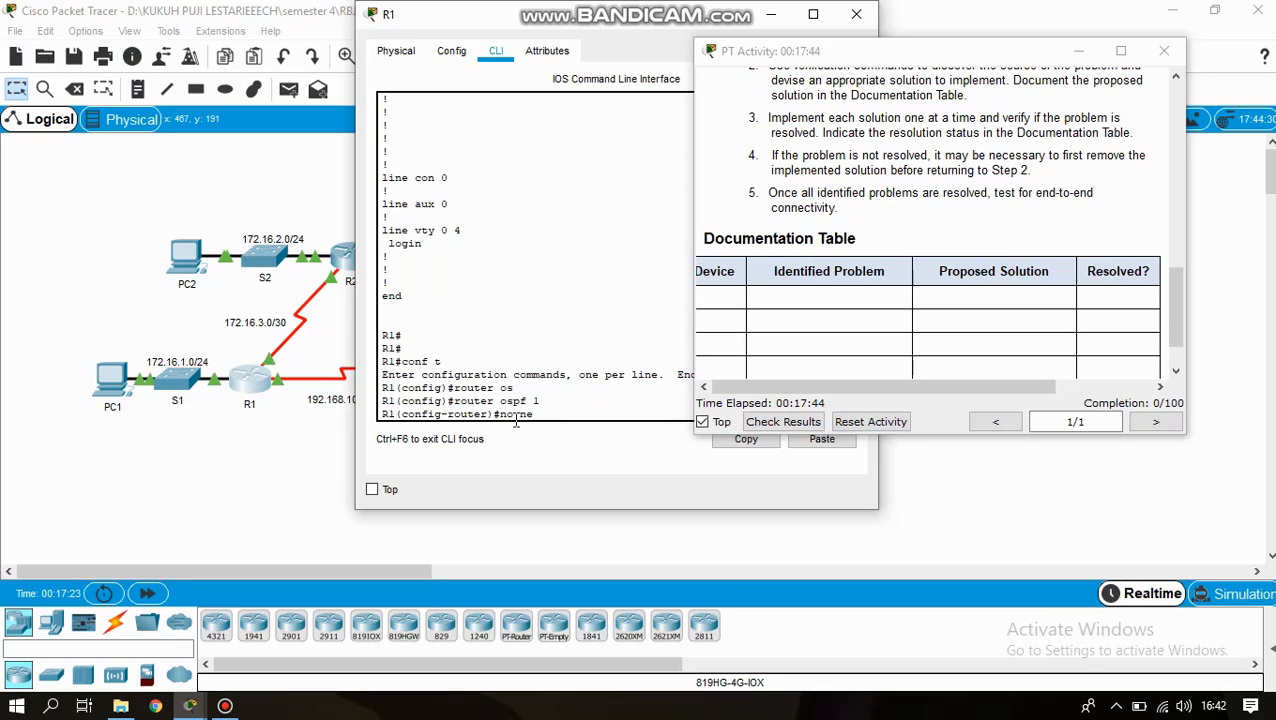
- Remove the OSPF network statement 172.16.10.4 0.0.0.3 area 0 from R1
text(o)
key(Tab)
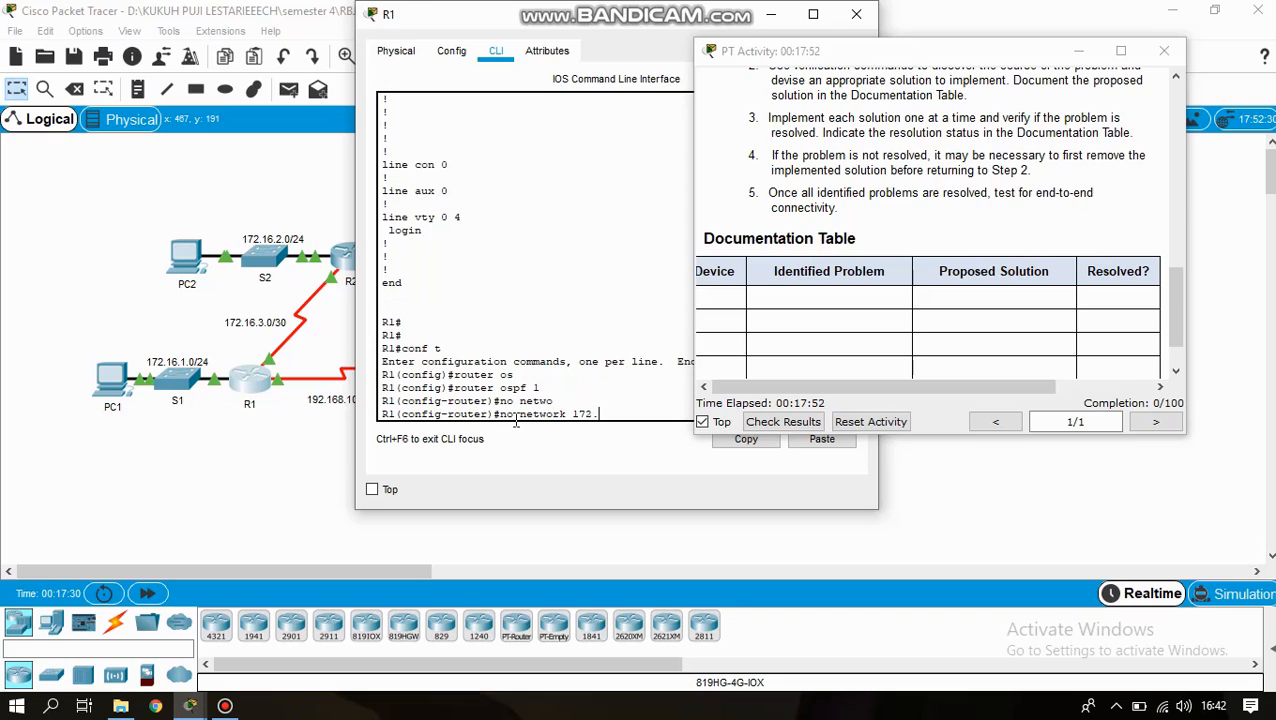
text(1)
text(6.10)
text(0.0.0.3)
double_click(563, 14)
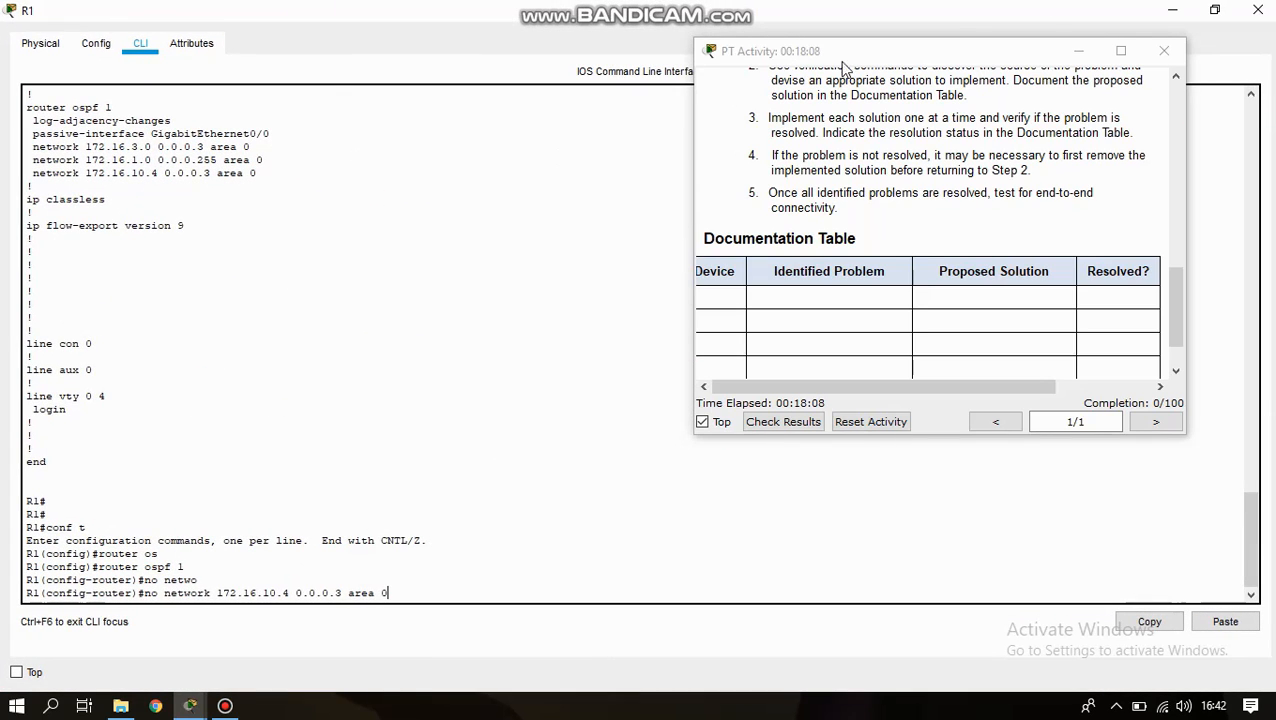
click(1212, 12)
drag(617, 27, 460, 49)
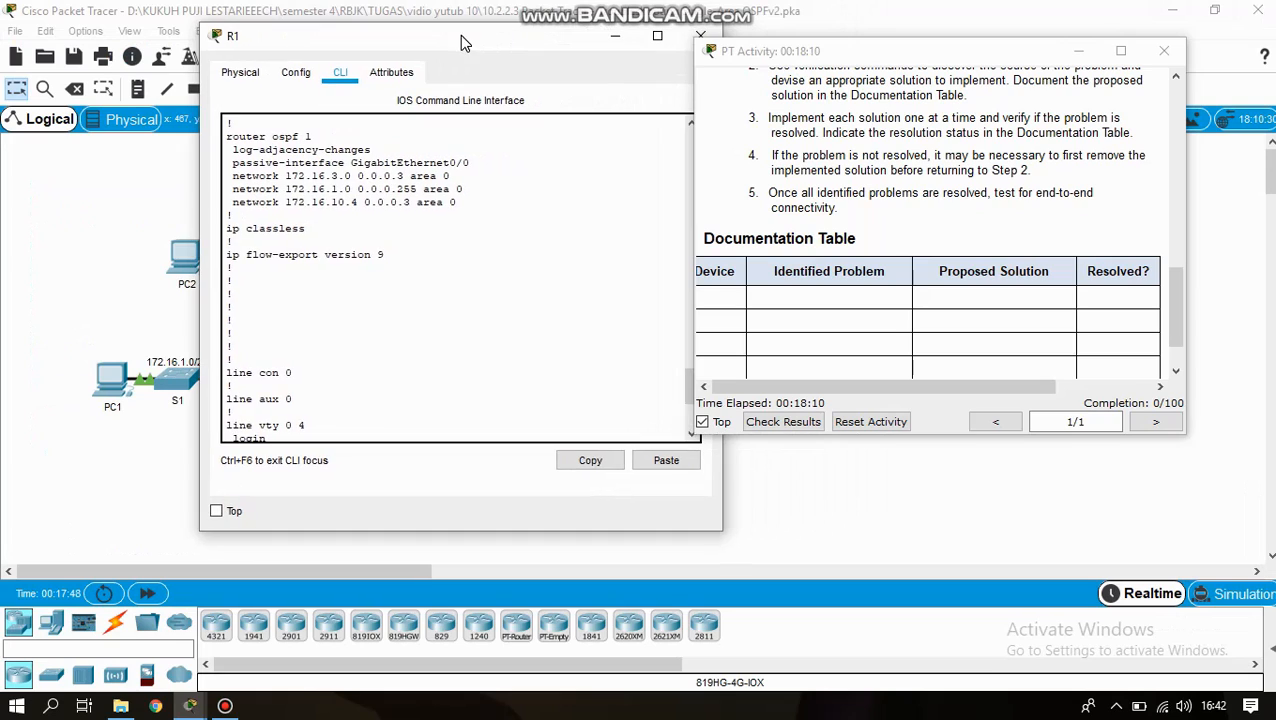
scroll(478, 297, down, 5)
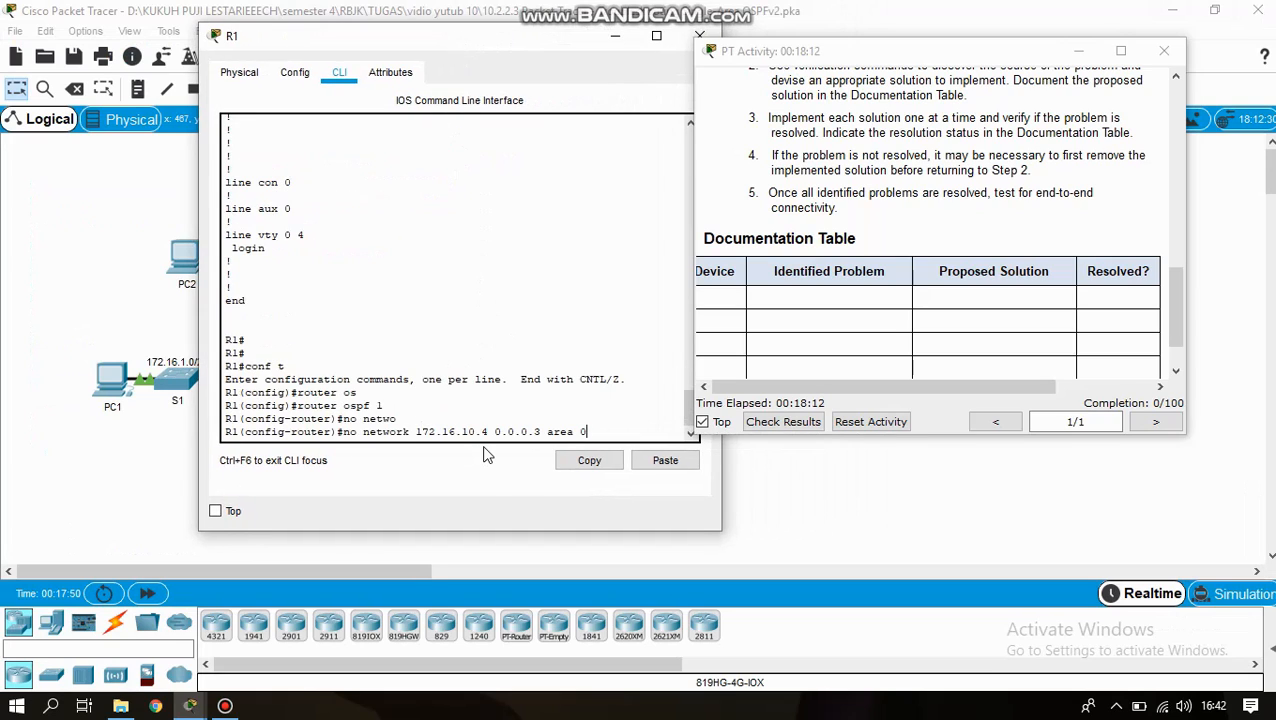
key(Return)
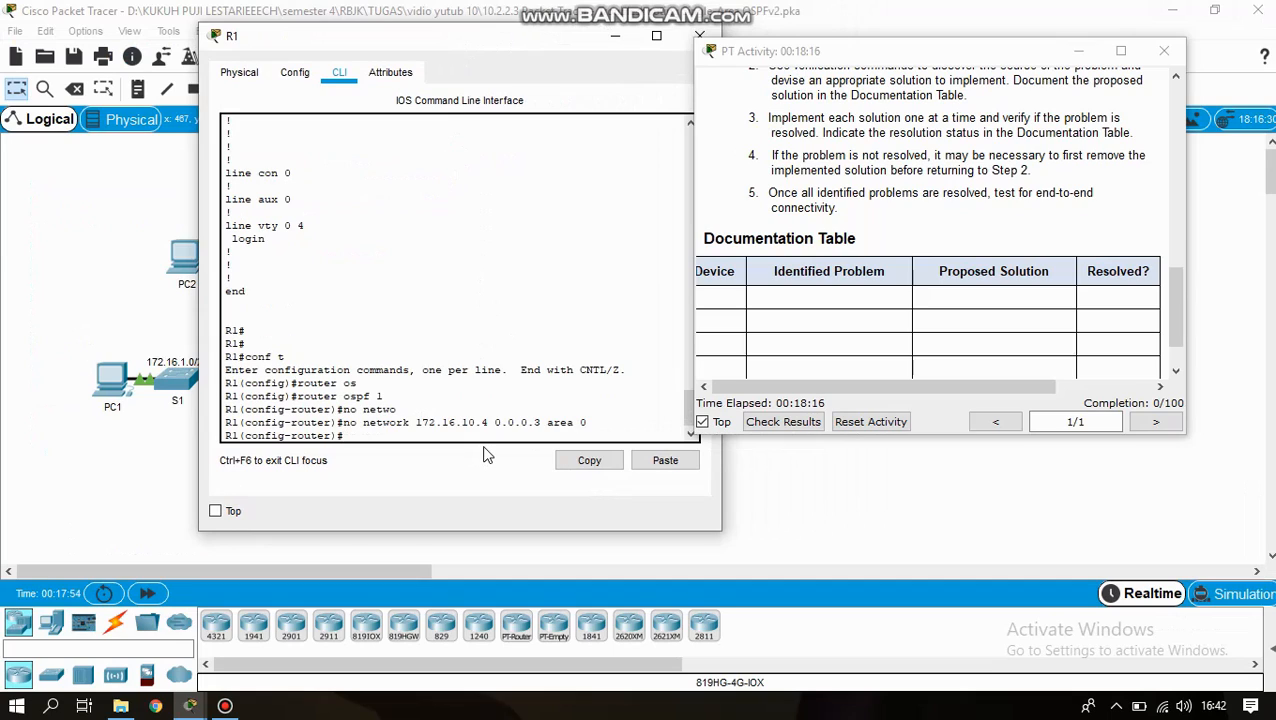
- Add the OSPF network statement 10.1.1.1 0.0.0.0 area 0 on R1
text(netw)
key(Tab)
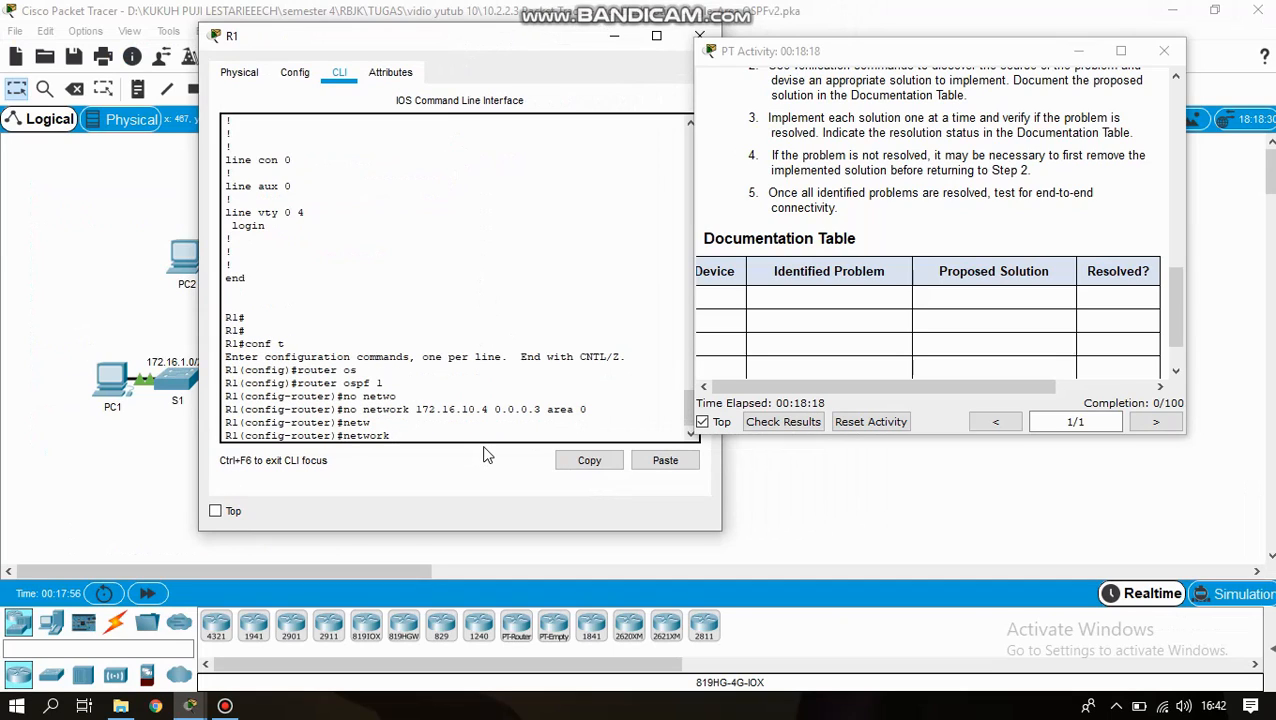
text(10.1.1.1 0.0.0.0 area 0)
key(Return)
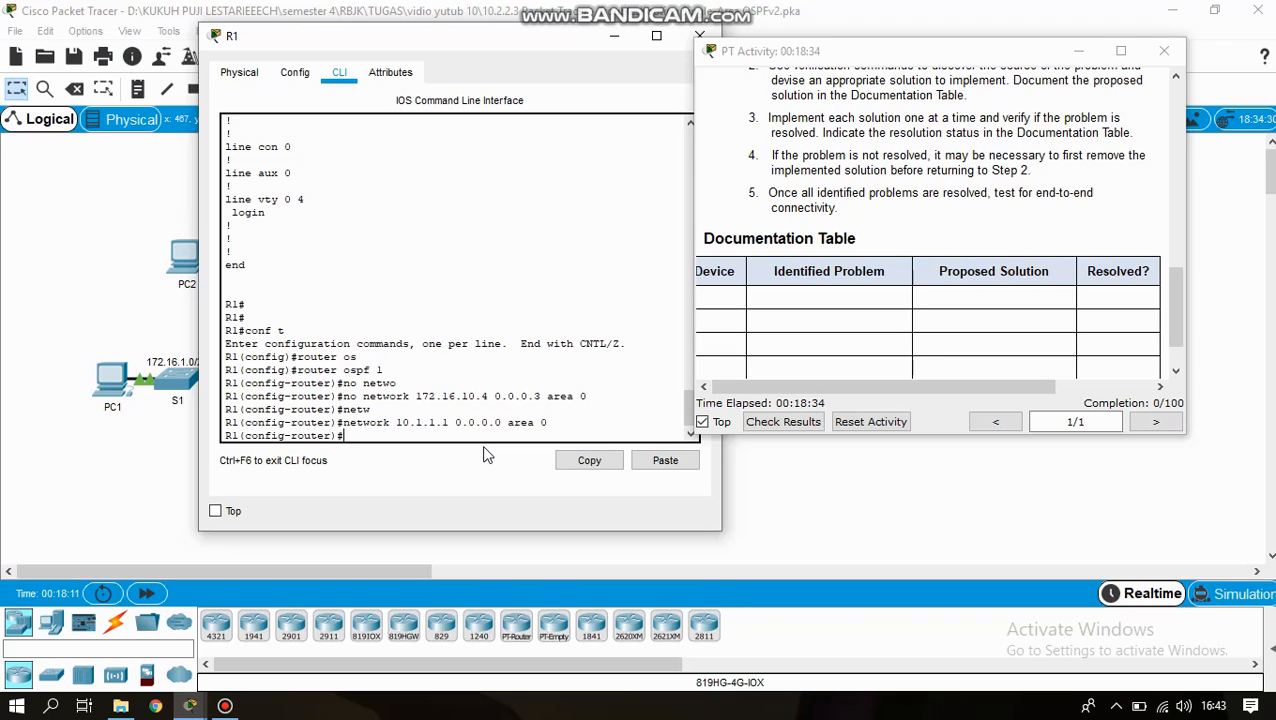
- Add the OSPF network statement 192.168.10.4 0.0.0.3 area 0 on R1
text(netw)
key(Tab)
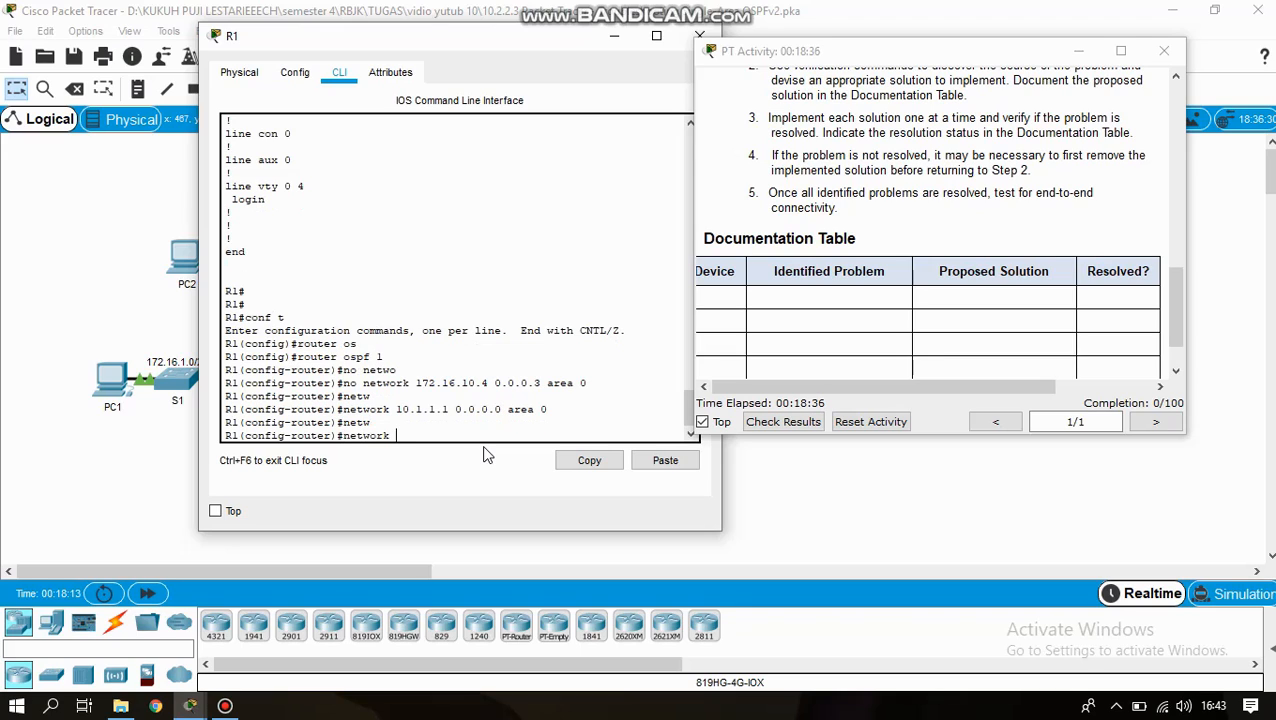
text(192.168.10.4 0.0.0.3 area 0)
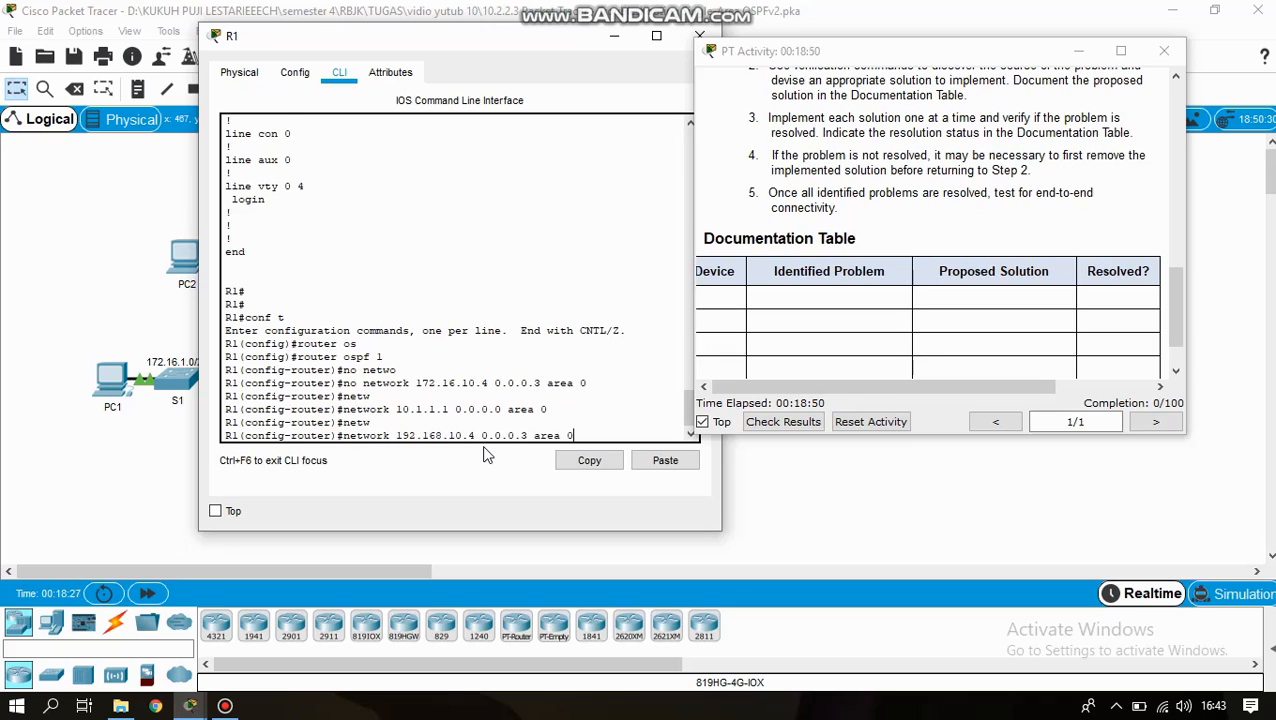
key(Return)
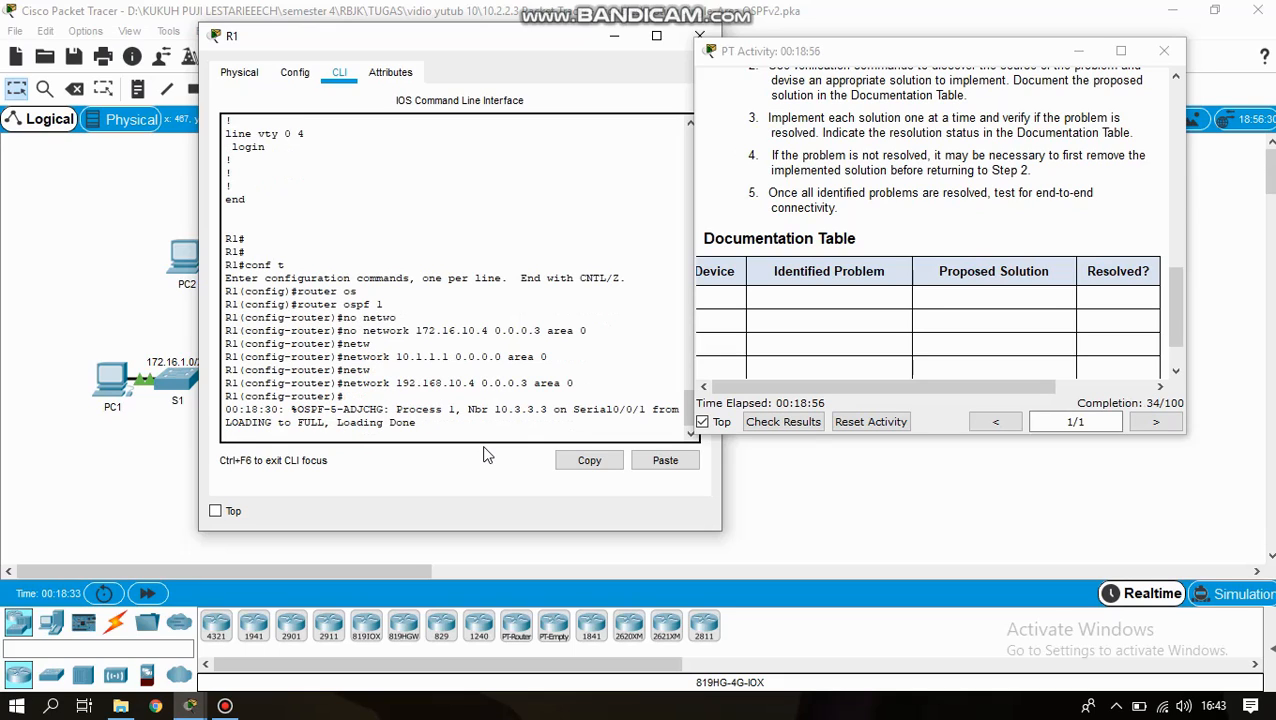
- Leave configuration mode with end and save R1's configuration with write memory
text(end)
key(Return)
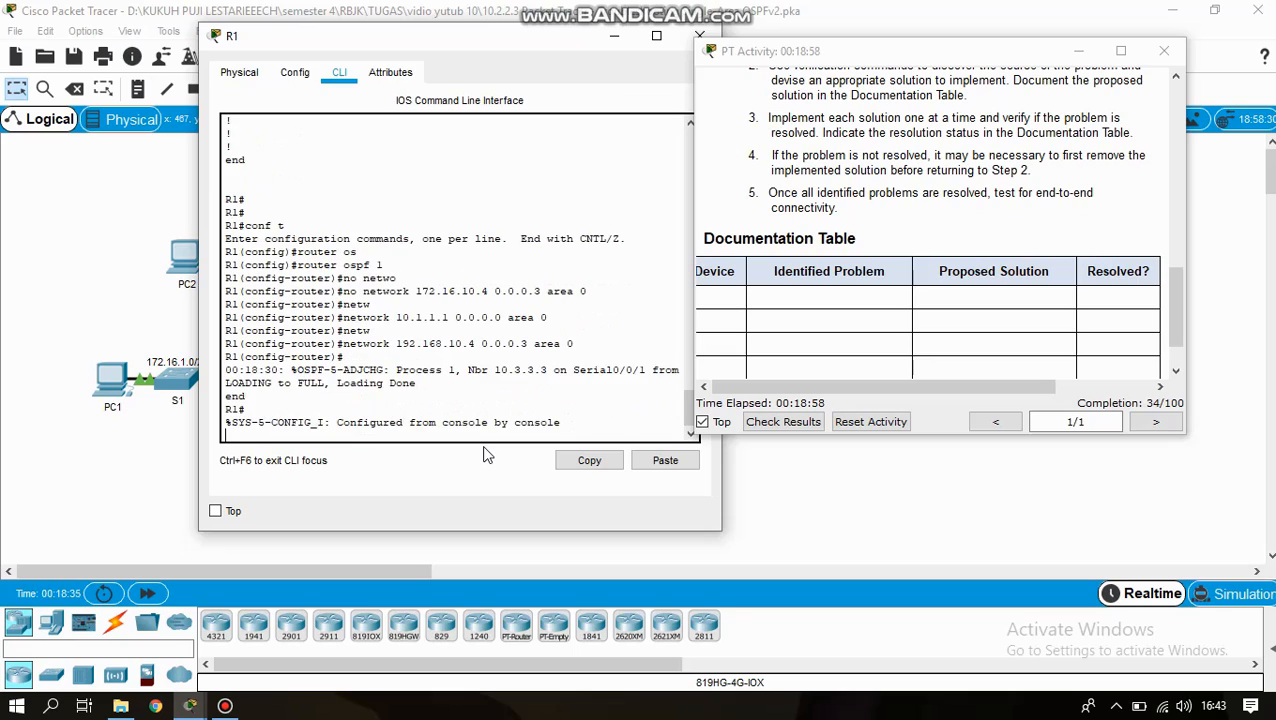
key(Return)
text(writ)
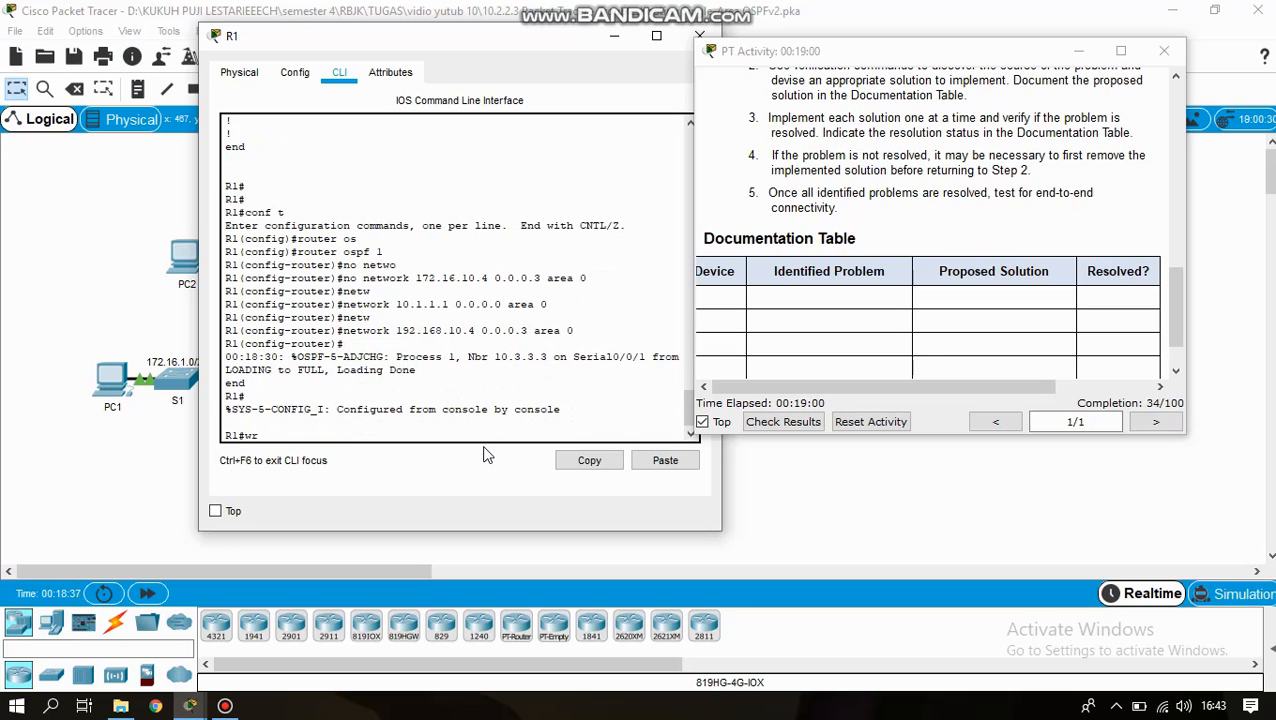
key(Tab)
text(me)
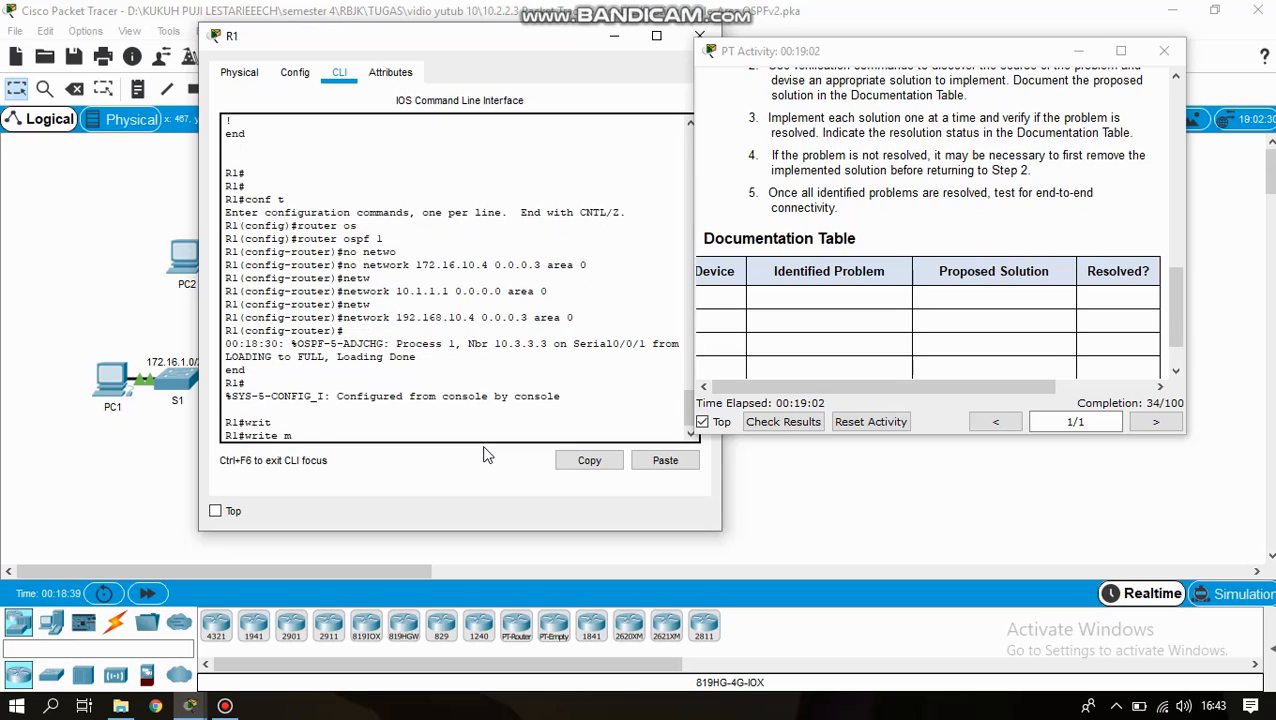
key(Tab)
key(Return)
key(Return)
key(Return)
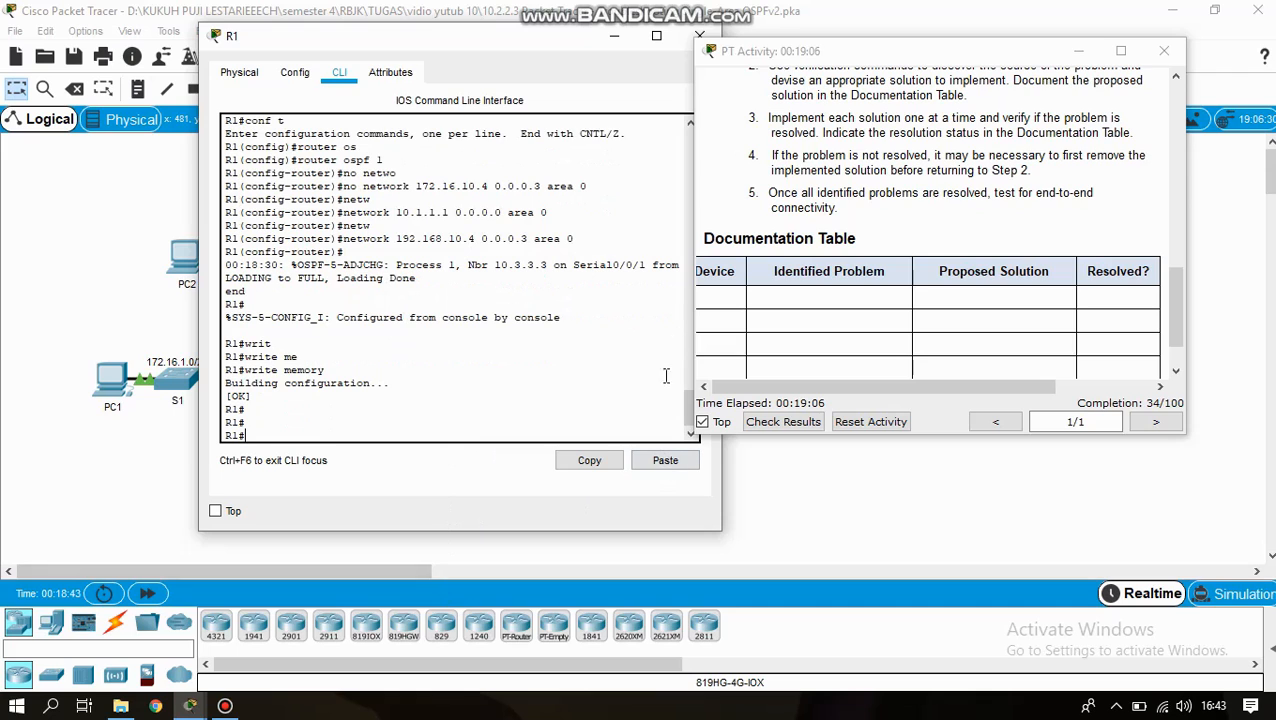
- Minimize the R1 window, open router R2's command line and enter privileged EXEC mode
click(614, 36)
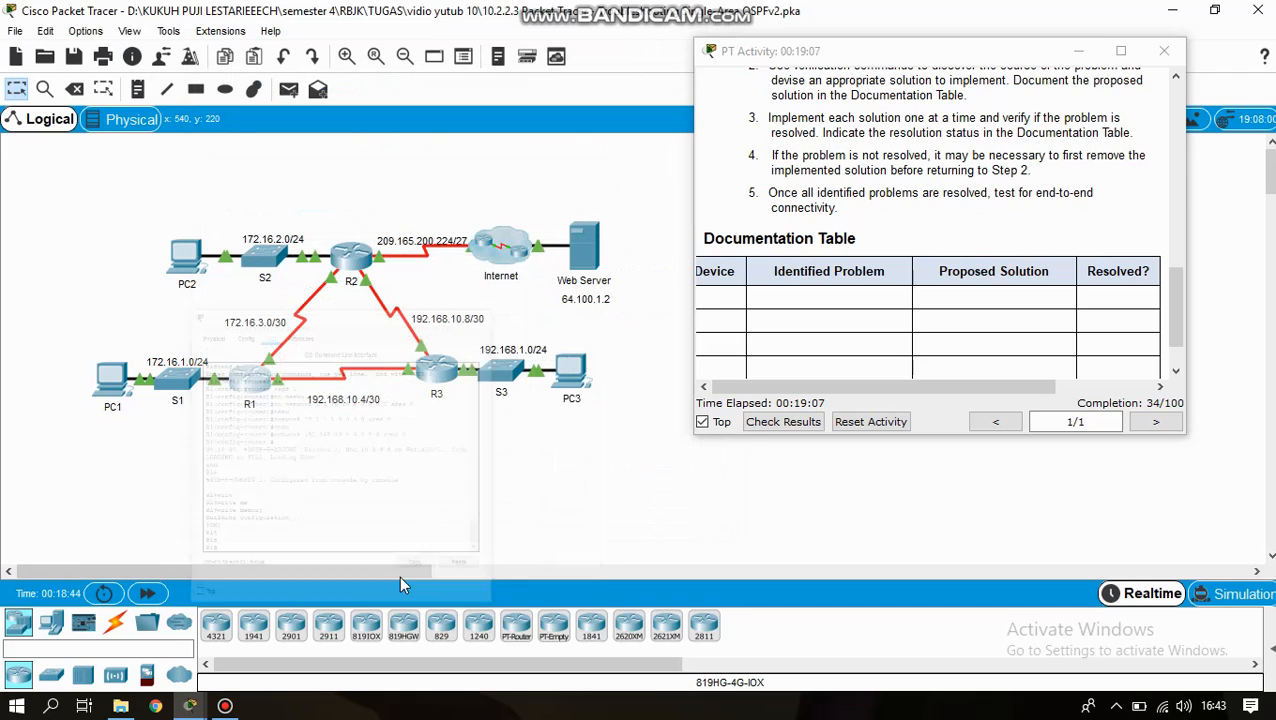
click(352, 262)
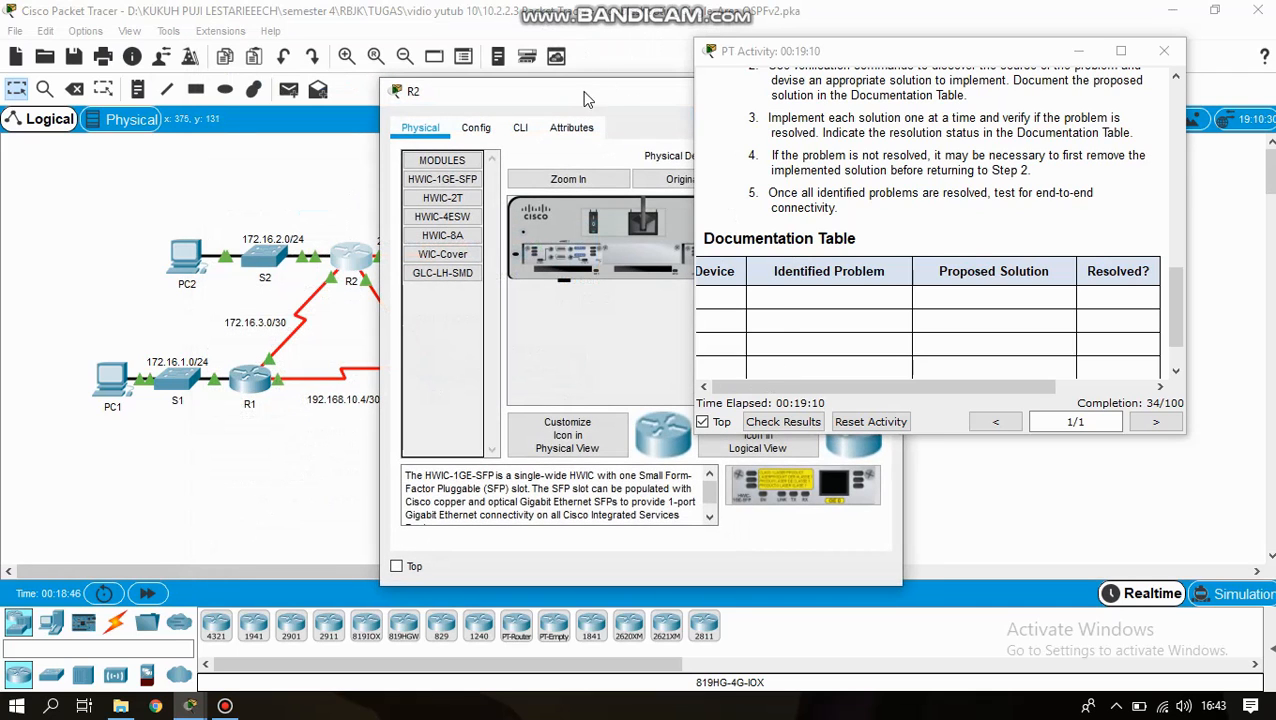
drag(588, 92, 383, 55)
click(314, 87)
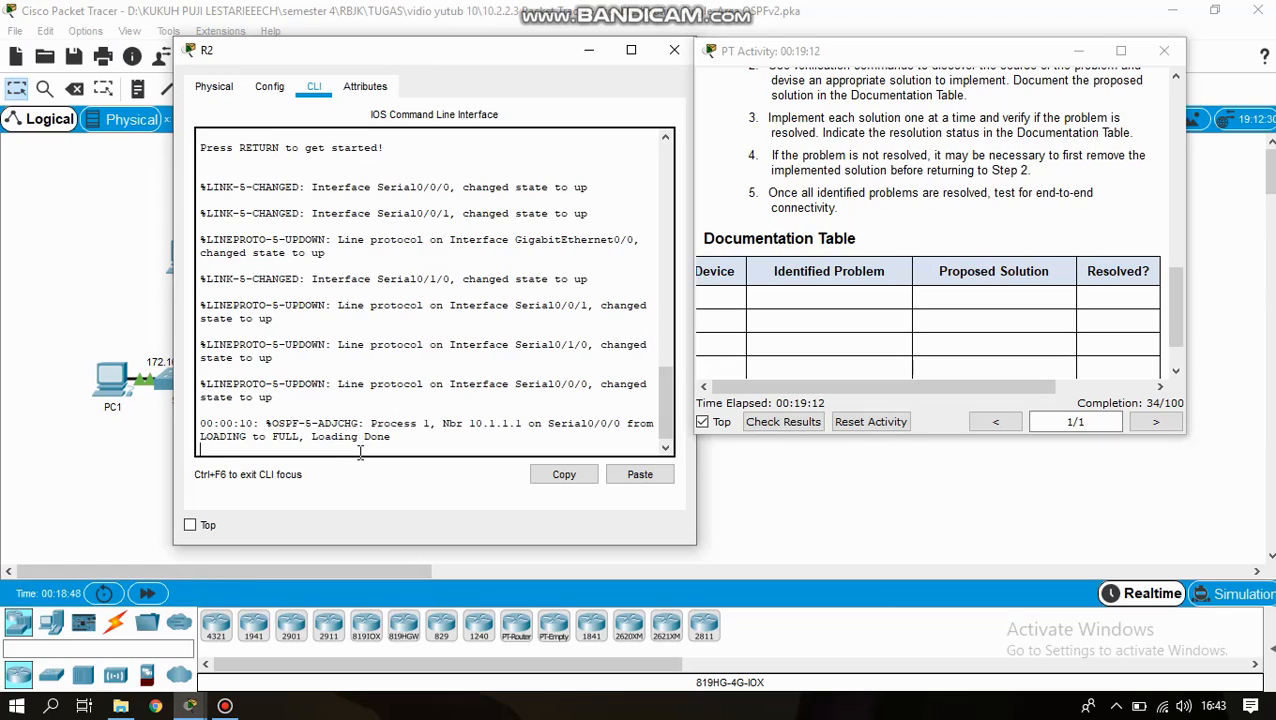
key(Return)
key(Return)
text(ena)
key(Return)
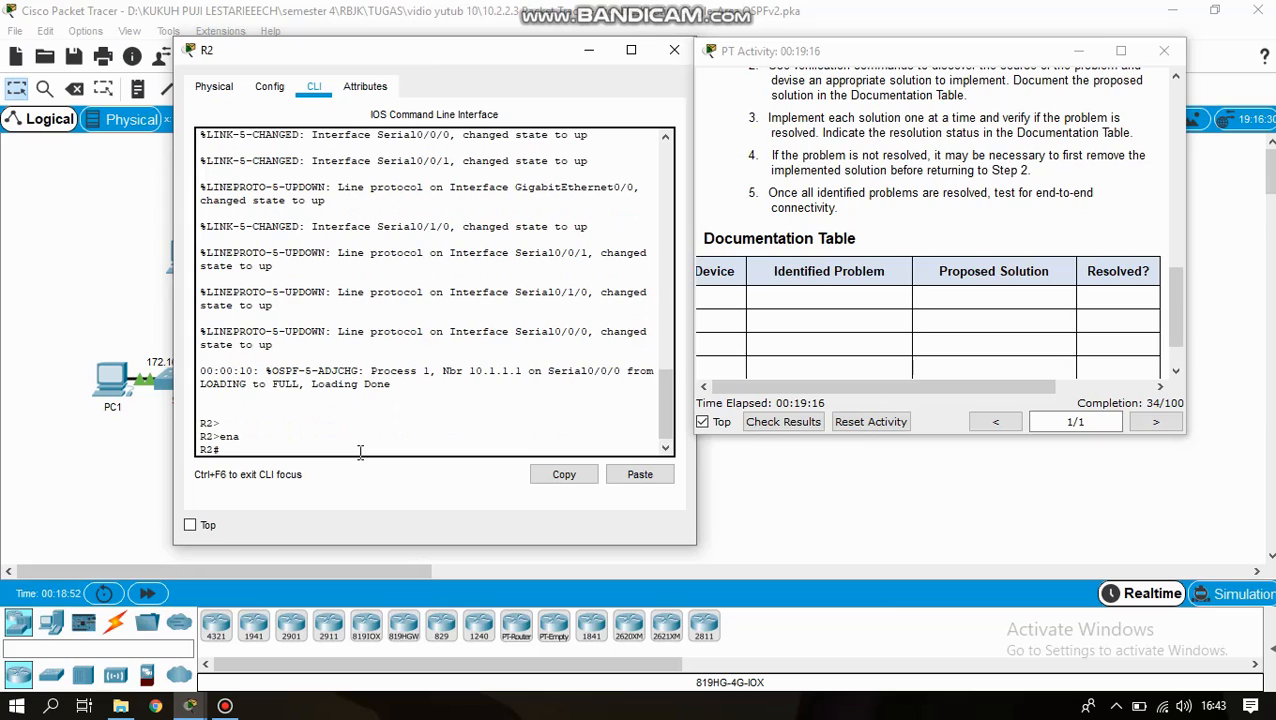
- Display R2's running configuration and page through its interface addresses, OSPF network statements and default route
text(show runn)
key(Tab)
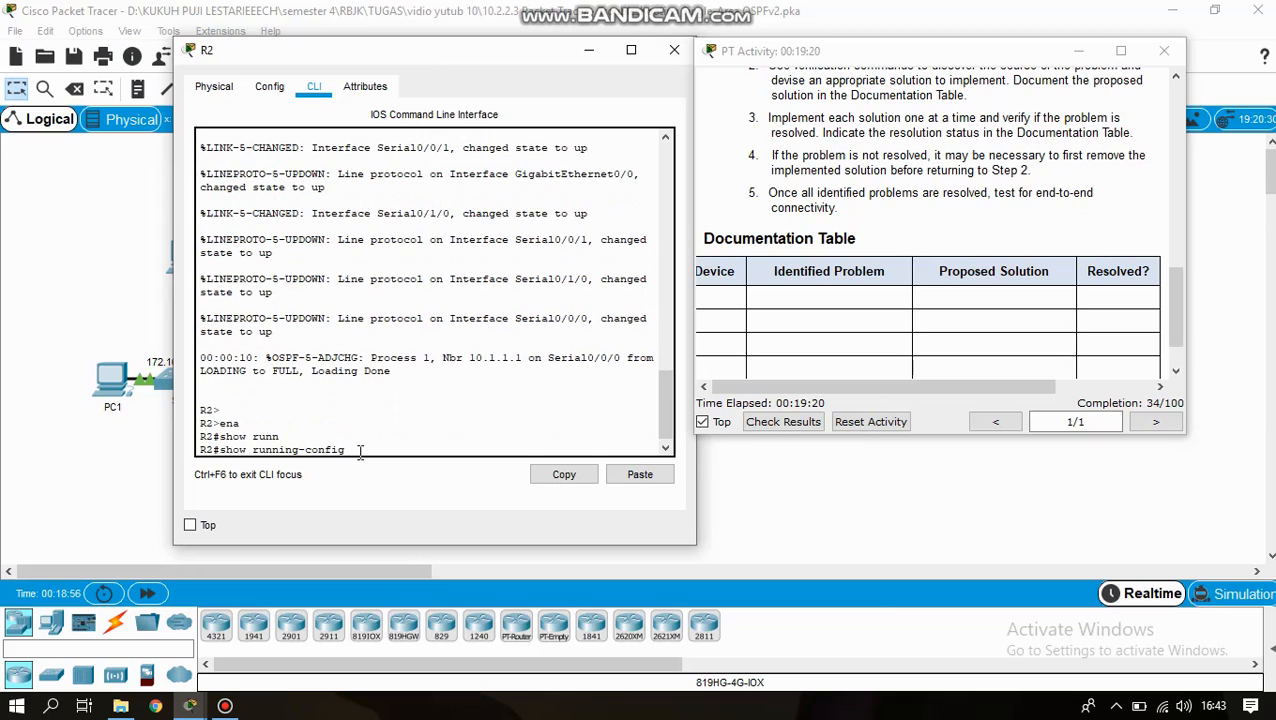
key(Return)
key(Return)
key(Return)
key(Return)
key(Return)
key(Return)
key(Return)
key(Return)
key(Return)
key(Return)
key(Return)
key(Return)
key(Return)
key(Return)
key(Return)
key(Return)
key(Return)
key(Return)
key(Return)
key(Return)
key(Return)
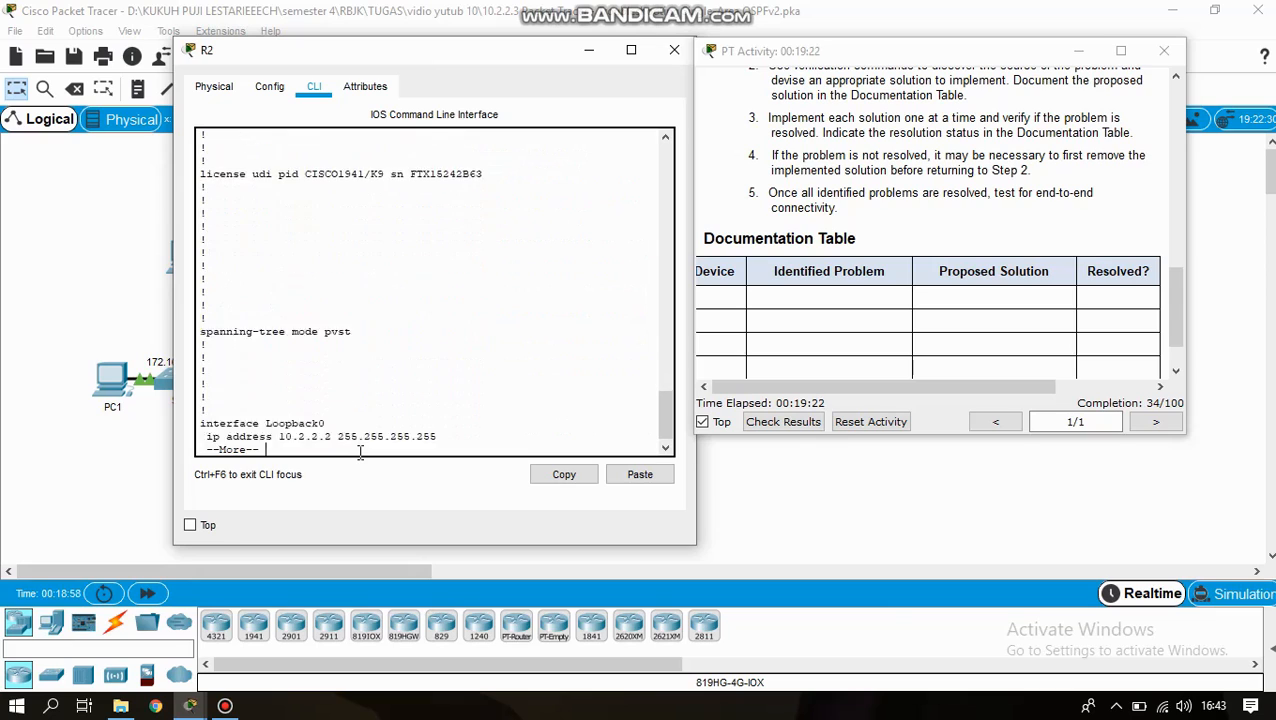
key(Return)
key(Return)
key(Return)
key(Return)
key(Return)
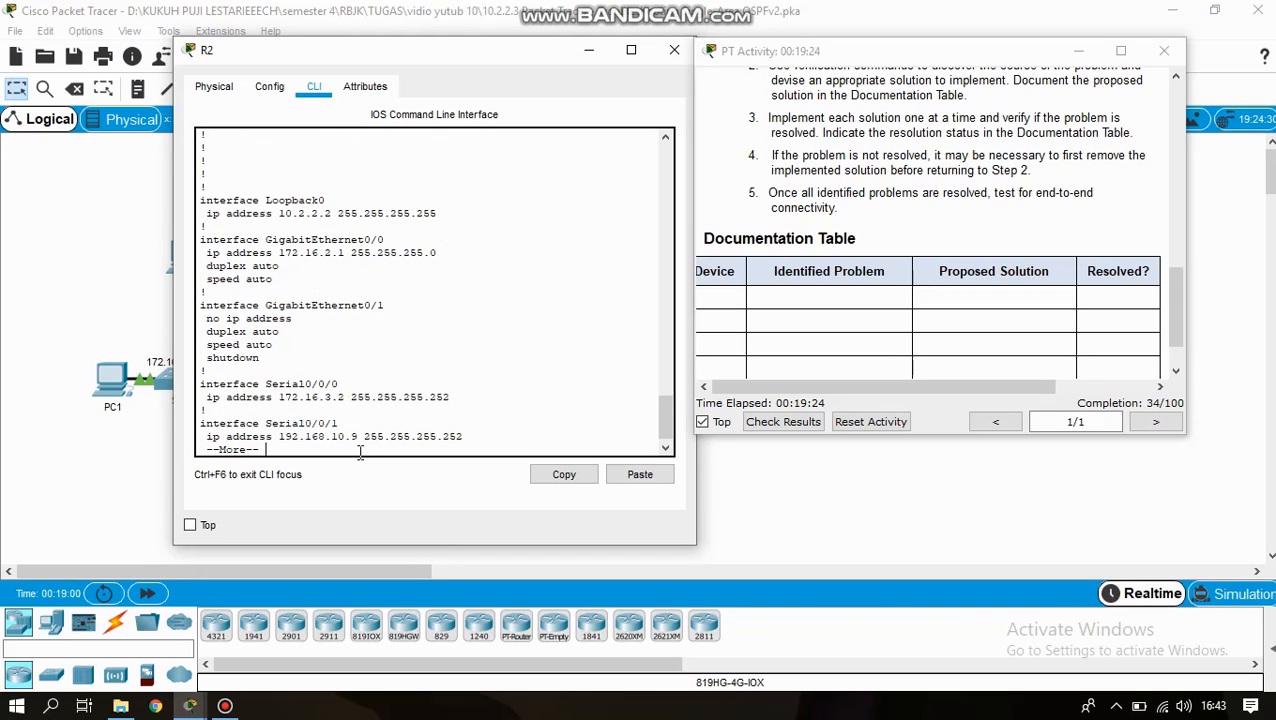
key(Return)
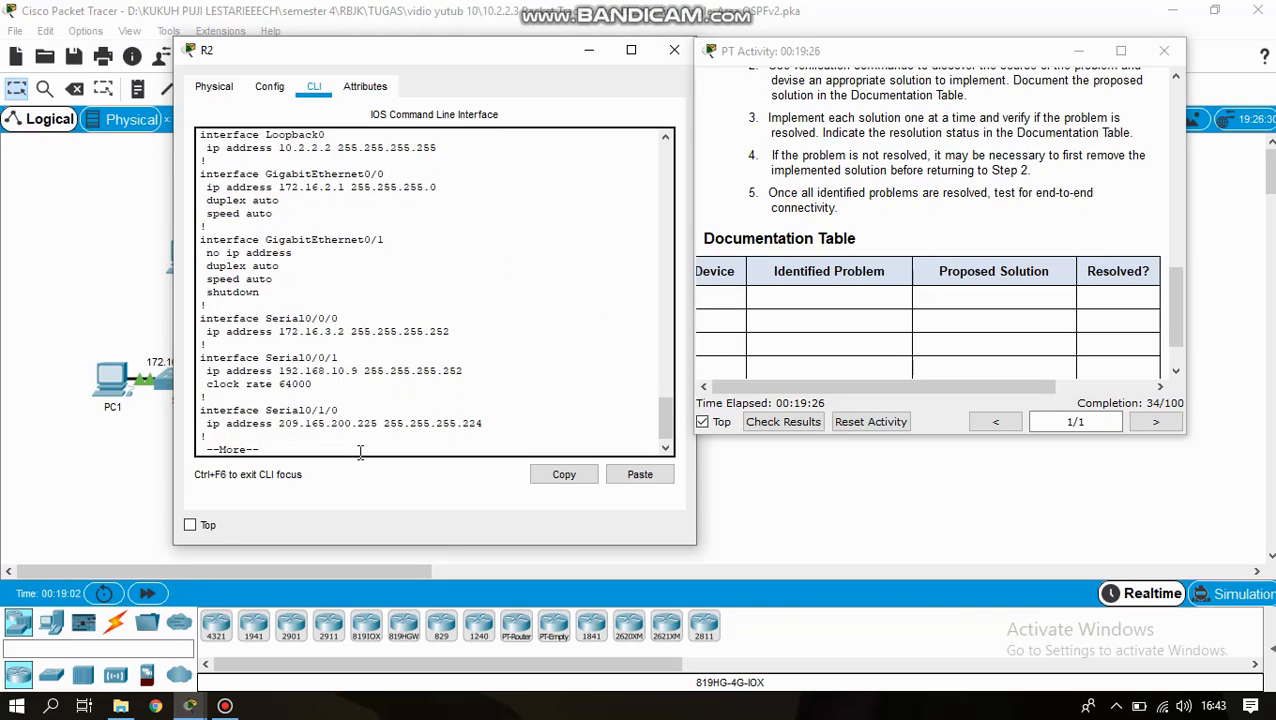
key(Return)
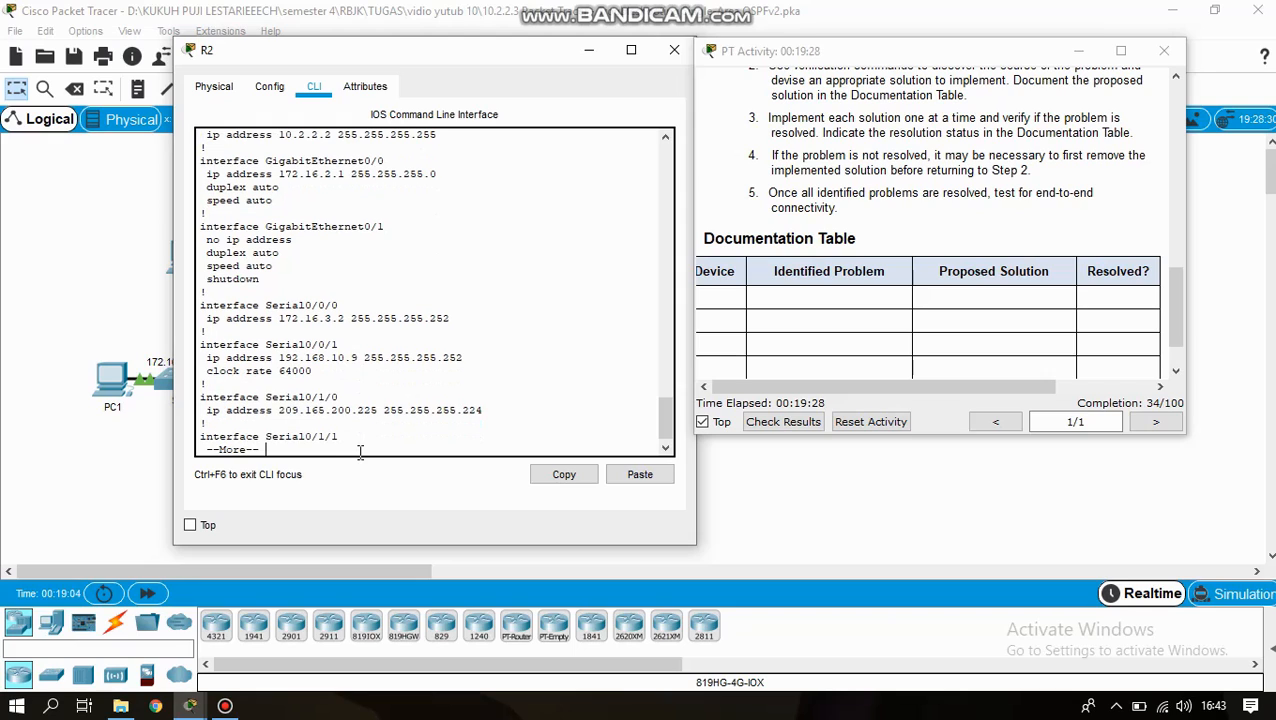
key(Return)
key(Return)
key(Return)
key(Return)
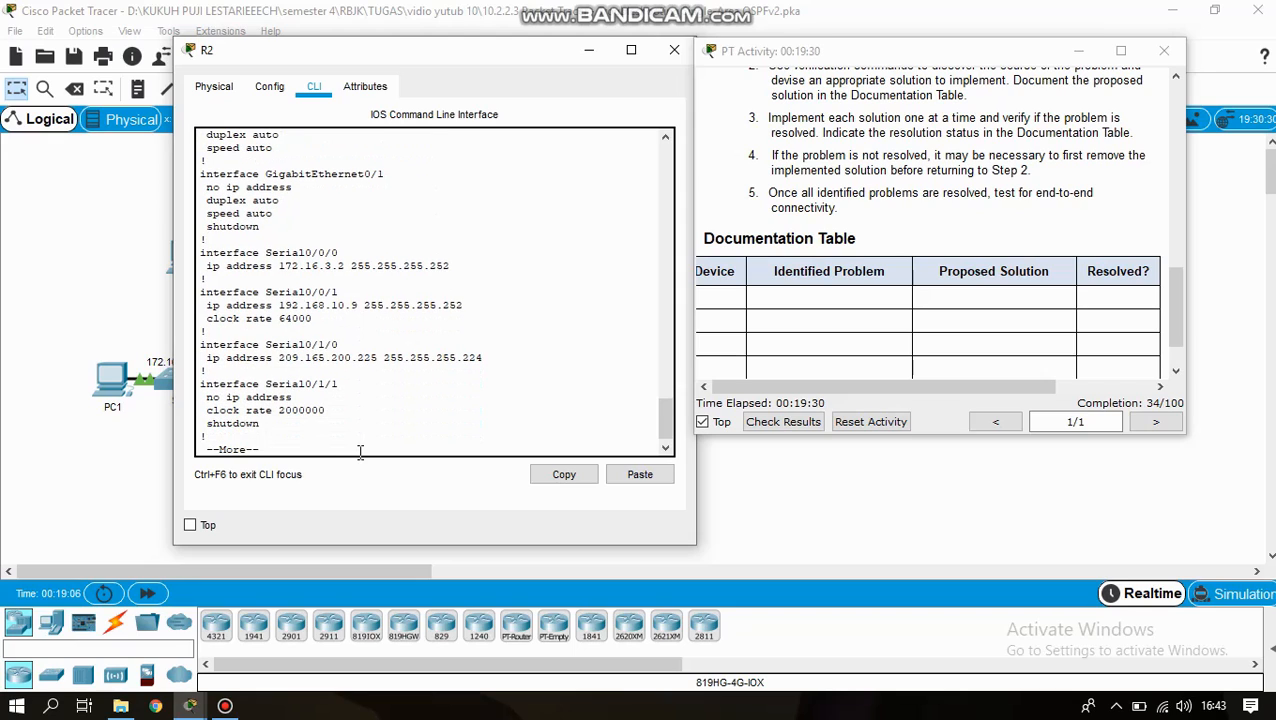
key(Return)
key(Return)
key(Return)
key(Return)
key(Return)
key(Return)
key(Return)
key(Return)
key(Return)
key(Return)
key(Return)
key(Return)
key(Return)
key(Return)
key(Return)
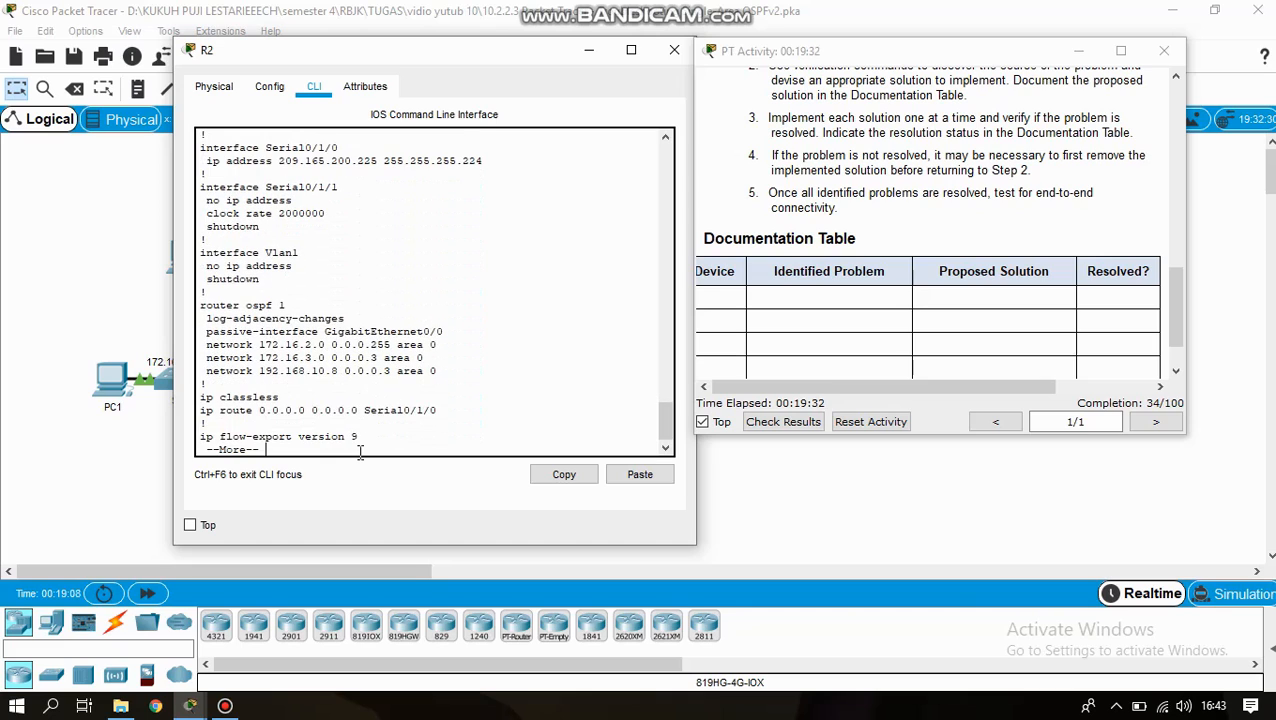
- Minimize the activity instructions and place the R2 window beside the router topology
drag(290, 57, 687, 102)
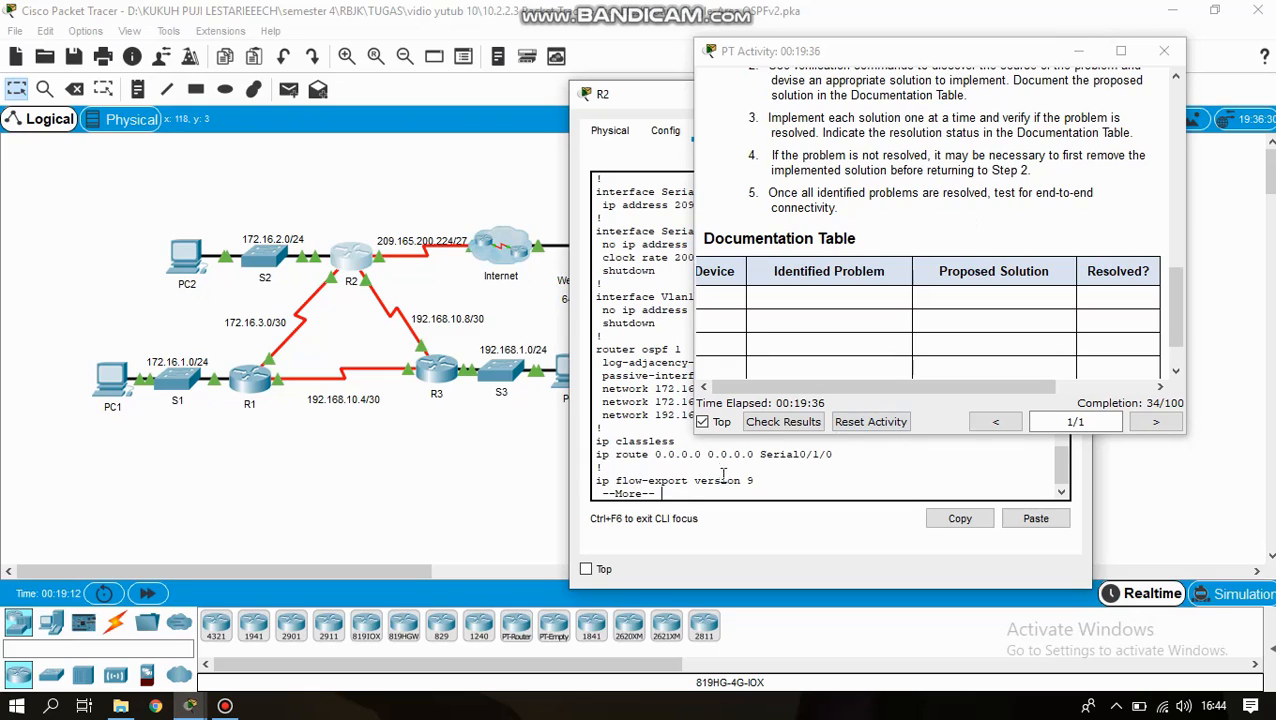
click(1078, 50)
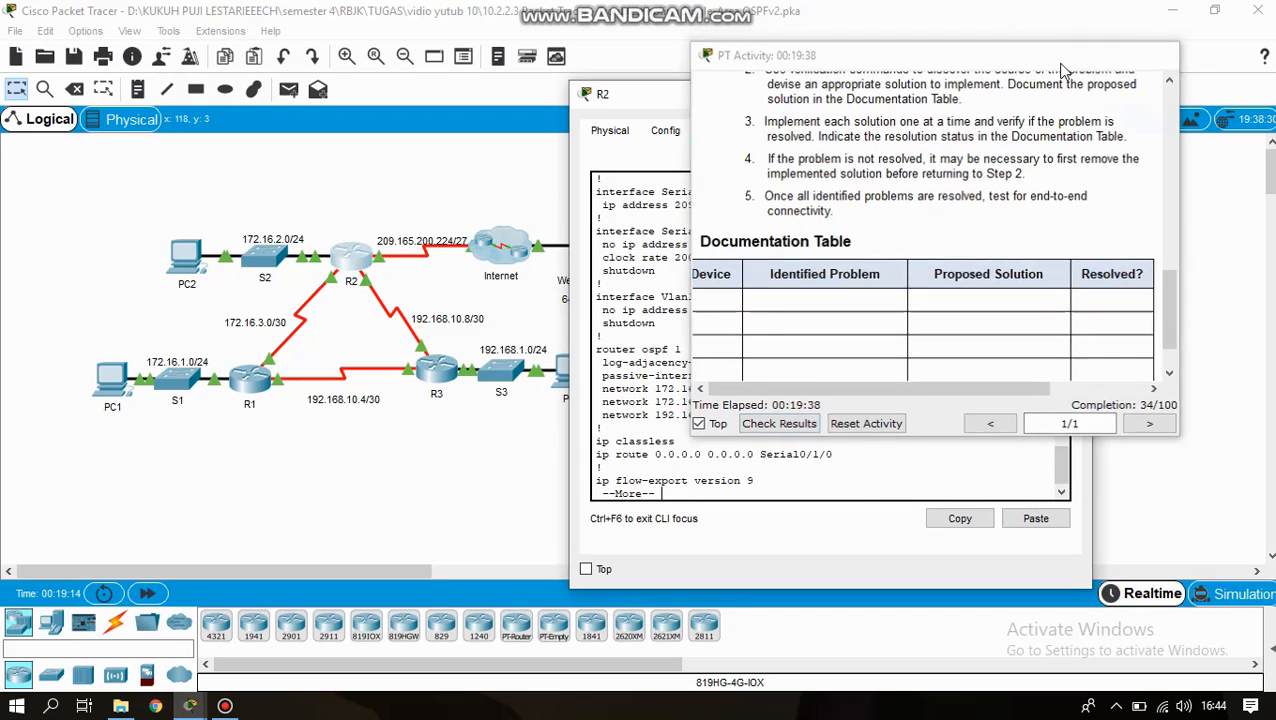
drag(757, 97, 783, 45)
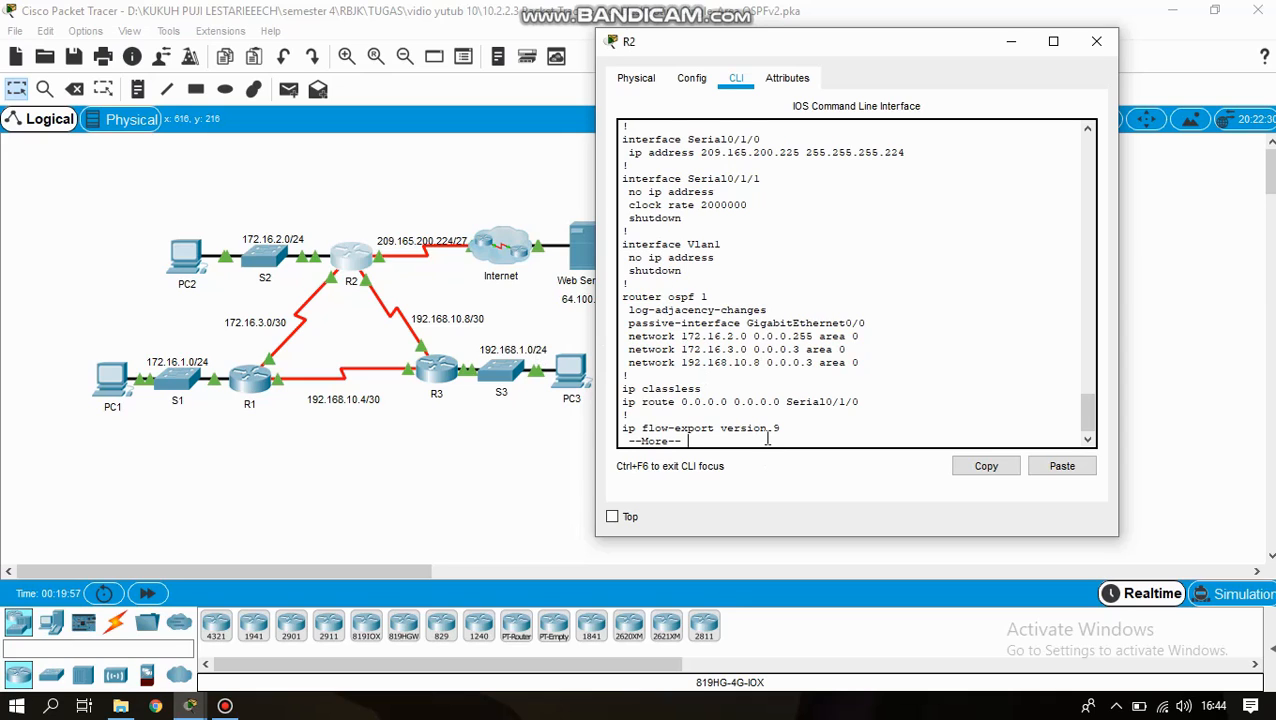
- Page through the rest of R2's running configuration until the privileged EXEC prompt returns
key(Return)
key(Return)
key(Return)
key(Return)
key(Return)
key(Return)
key(Return)
key(Return)
key(Return)
key(Return)
key(Return)
key(Return)
key(Return)
key(Return)
key(Return)
key(Return)
key(Return)
key(Return)
key(Return)
key(Return)
key(Return)
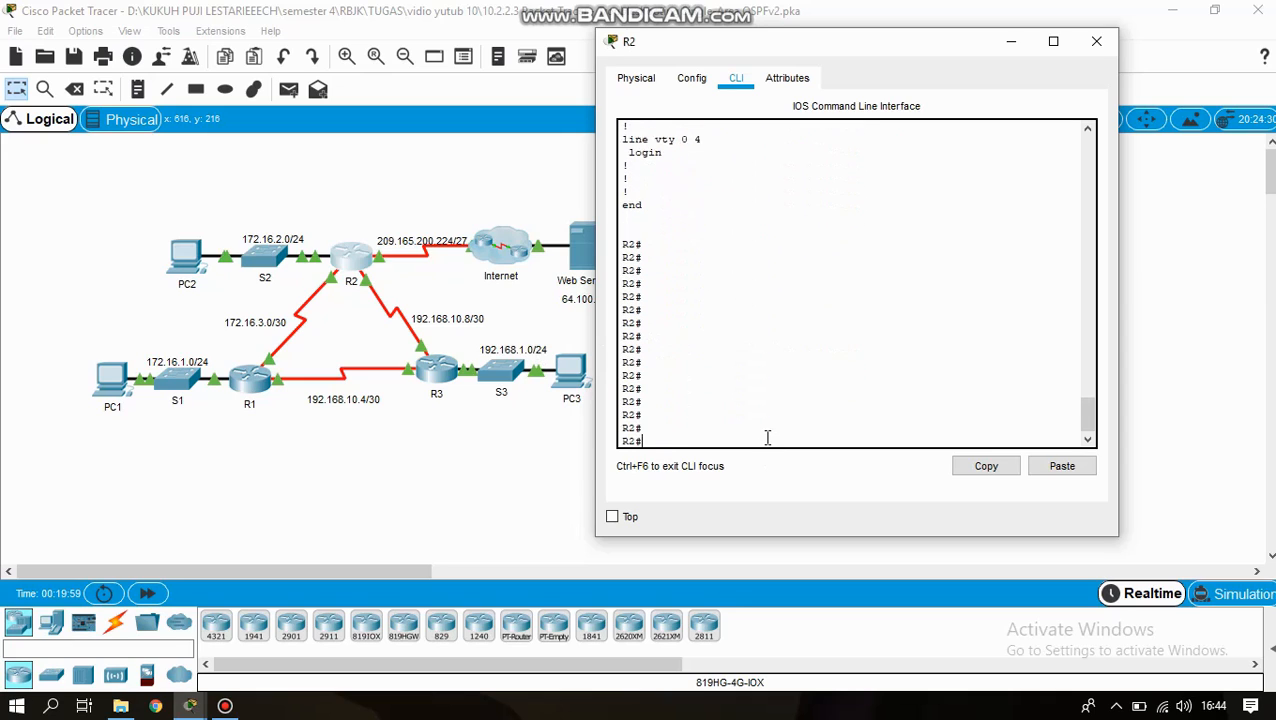
- Run show ip route on R2 and examine its connected, OSPF-learned and static default routes
text(show)
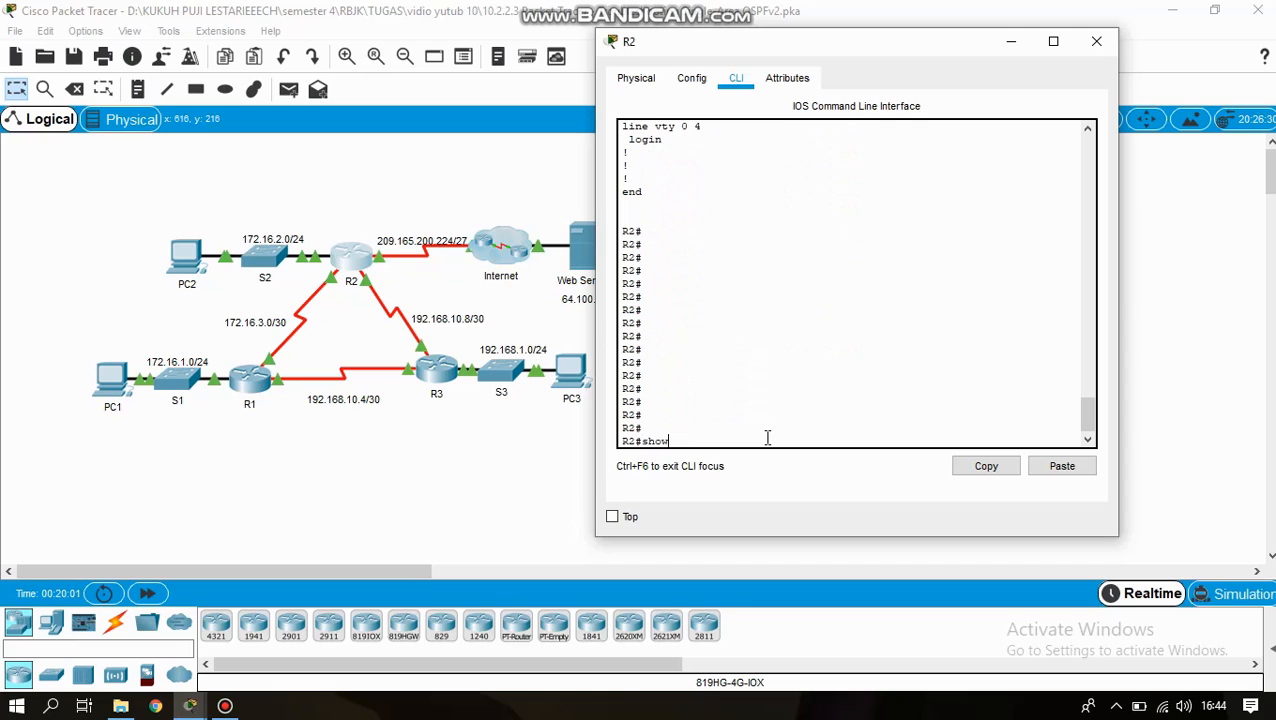
text( ip rou)
key(Tab)
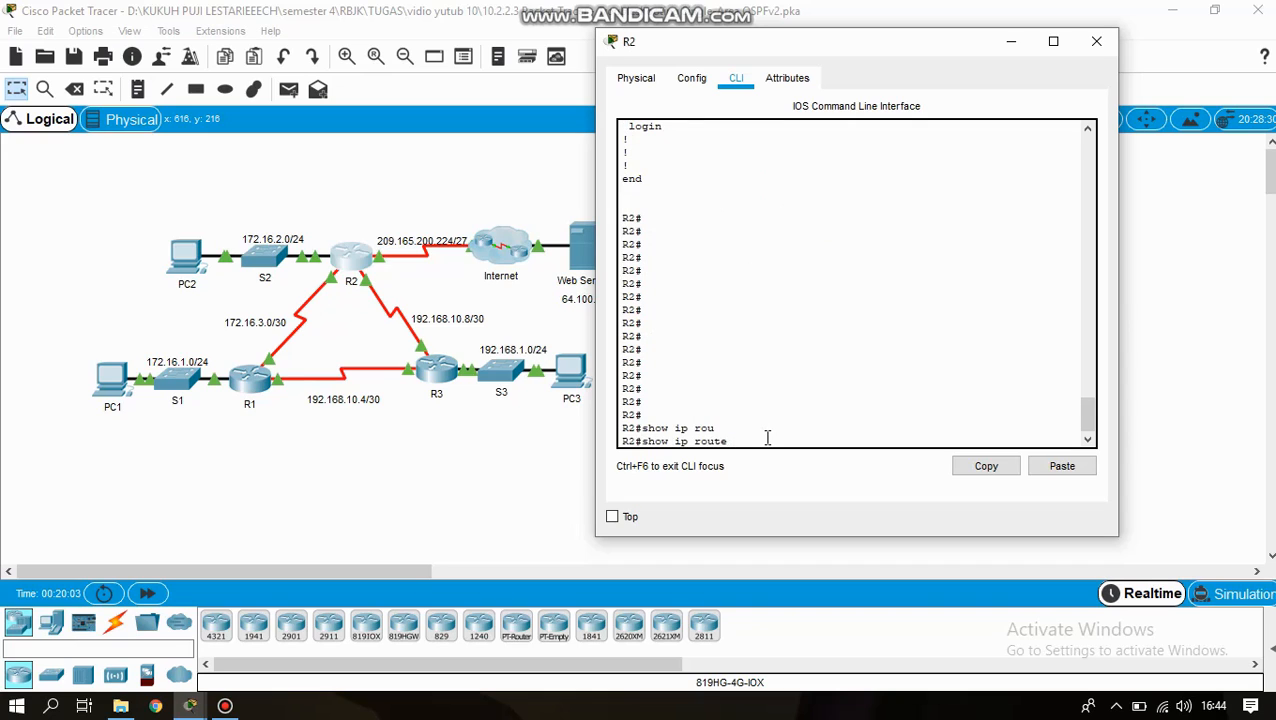
key(Return)
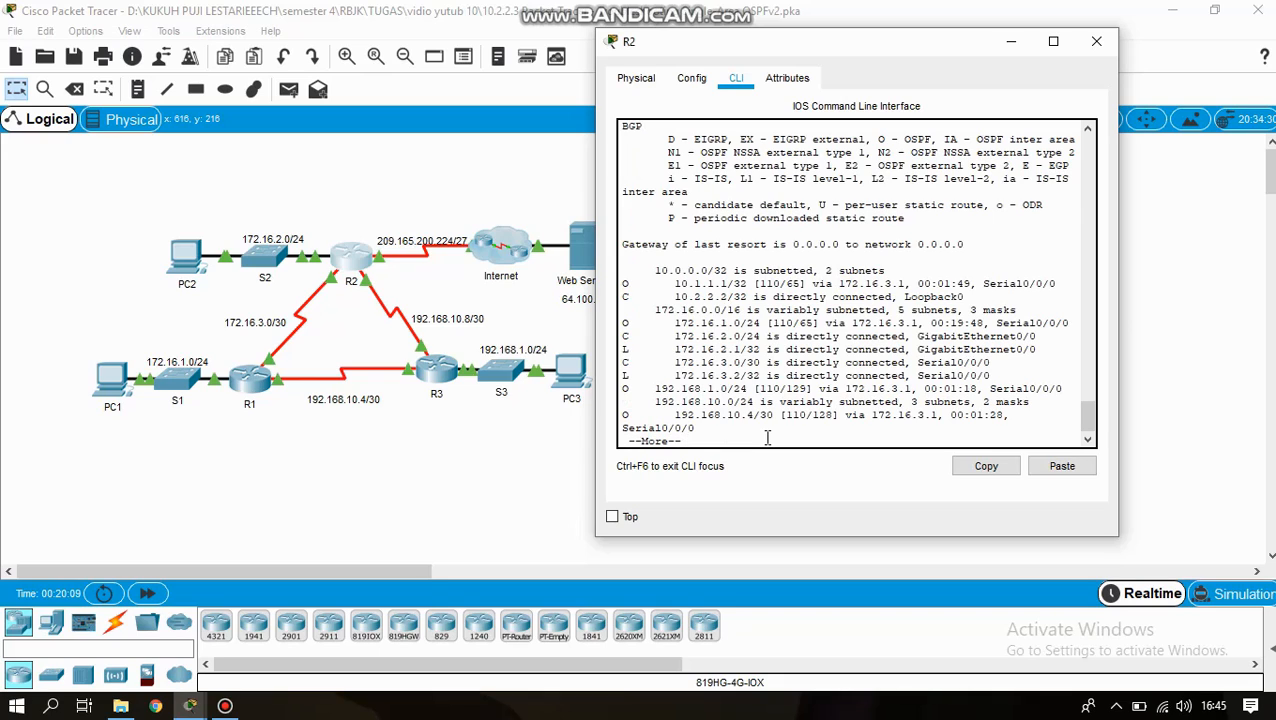
key(Return)
key(Return)
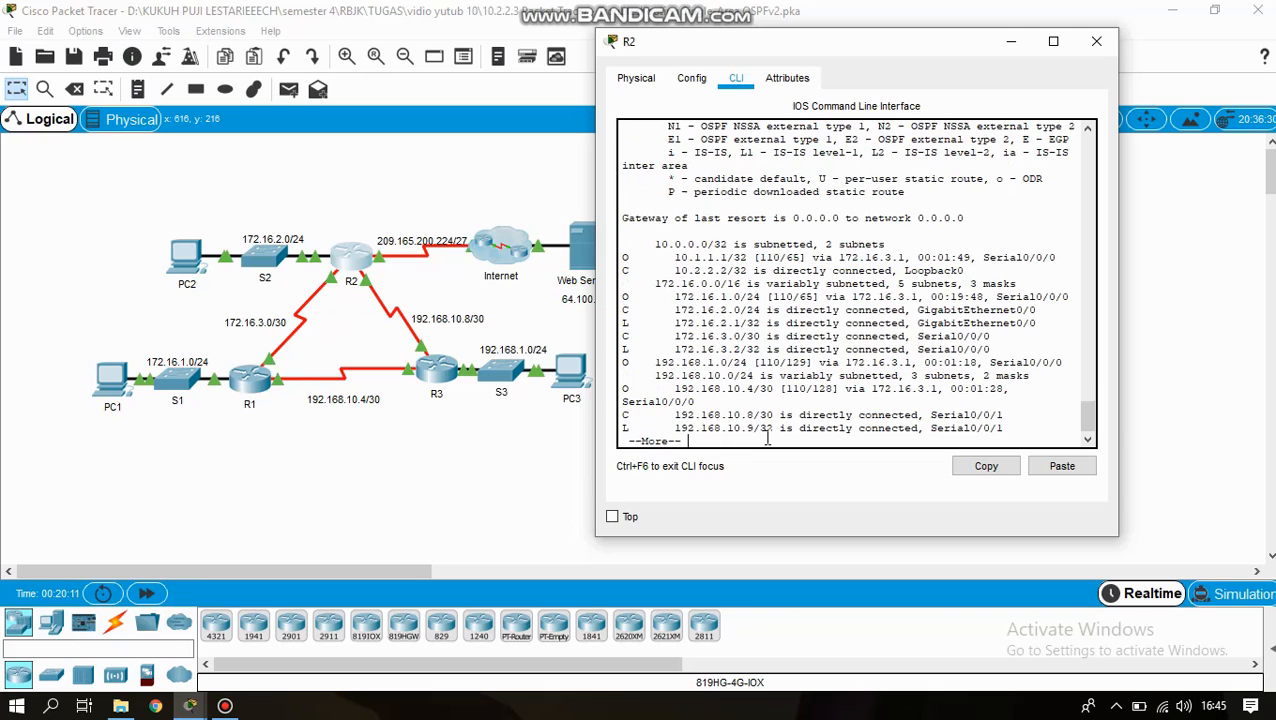
key(Return)
key(Return)
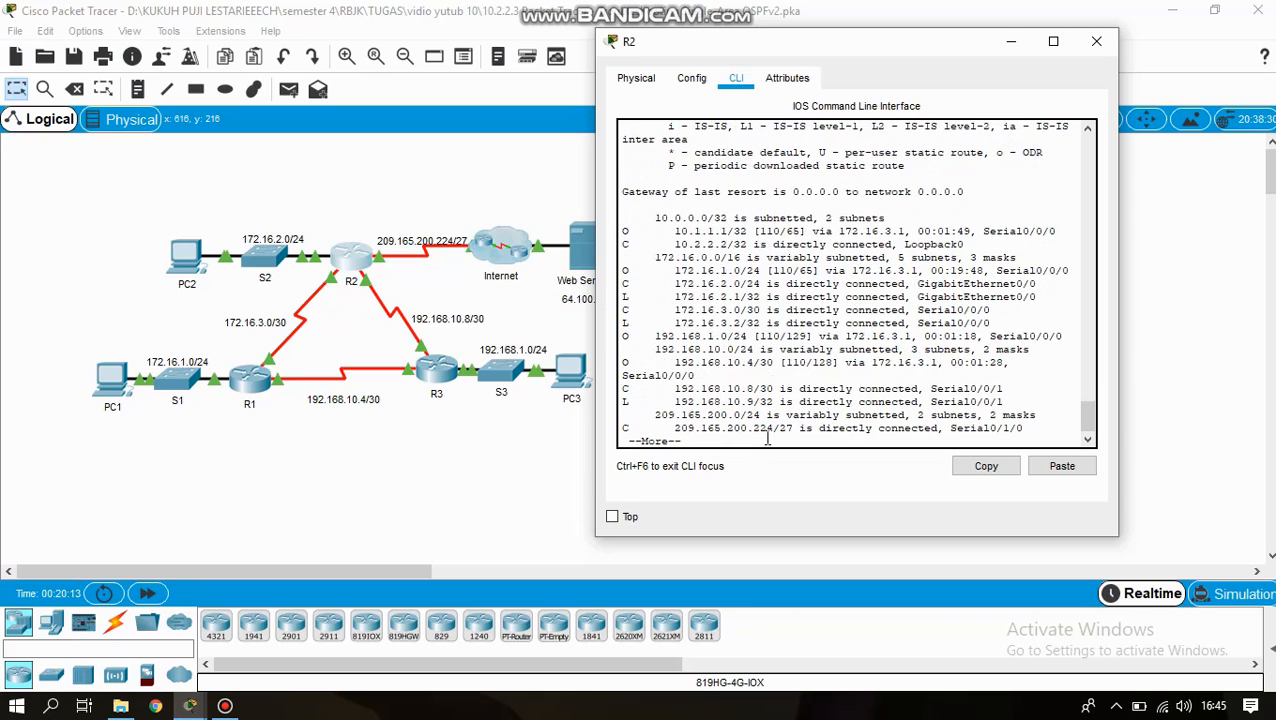
key(Return)
key(Return)
key(Return)
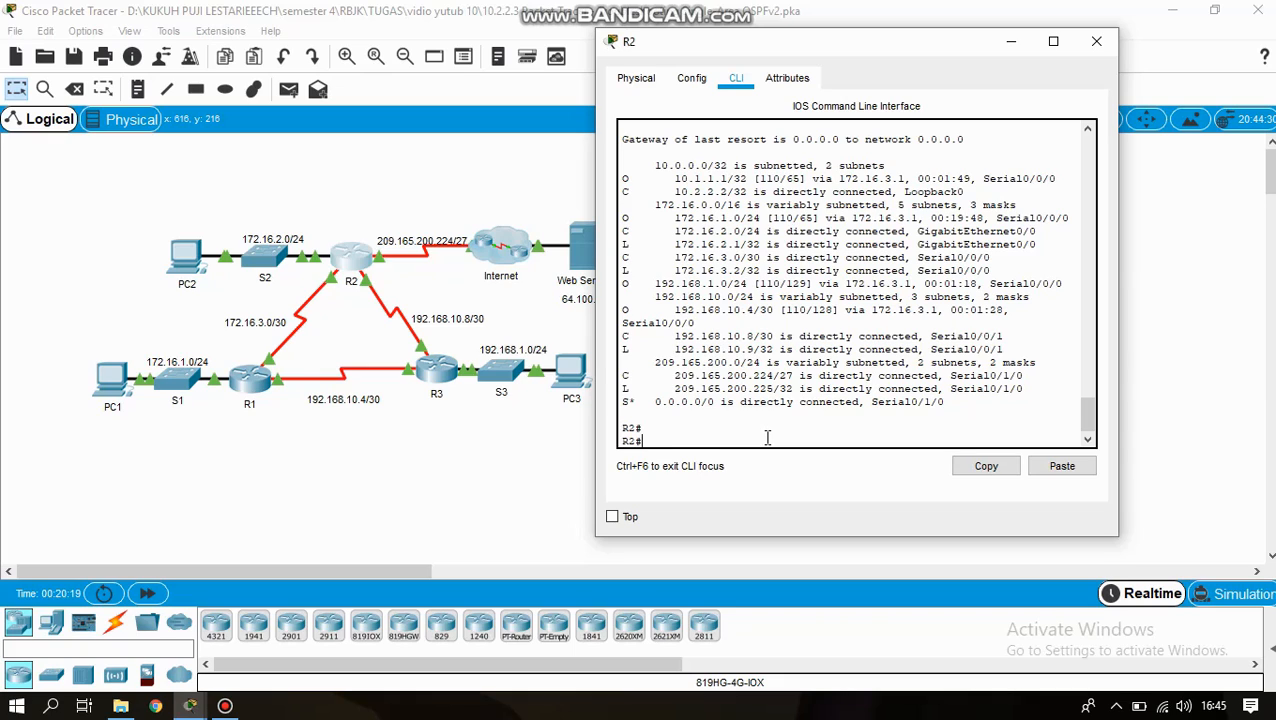
key(Return)
key(Return)
key(Return)
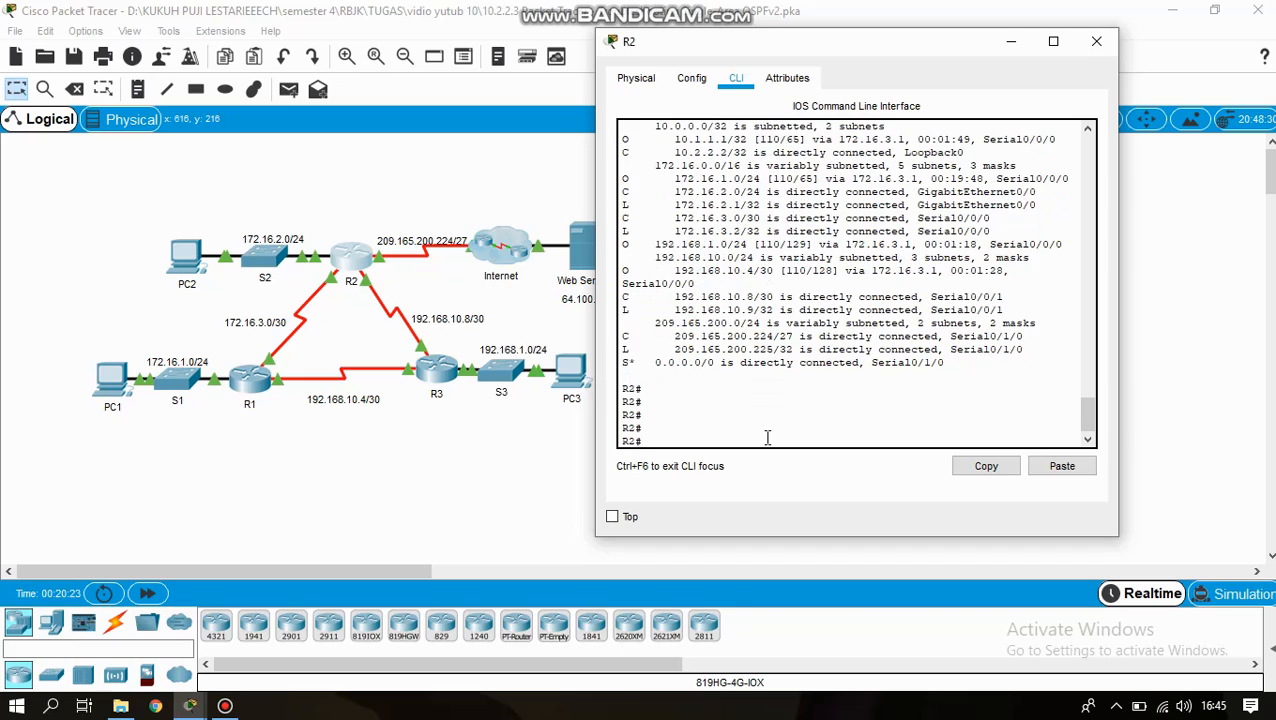
key(Return)
key(Return)
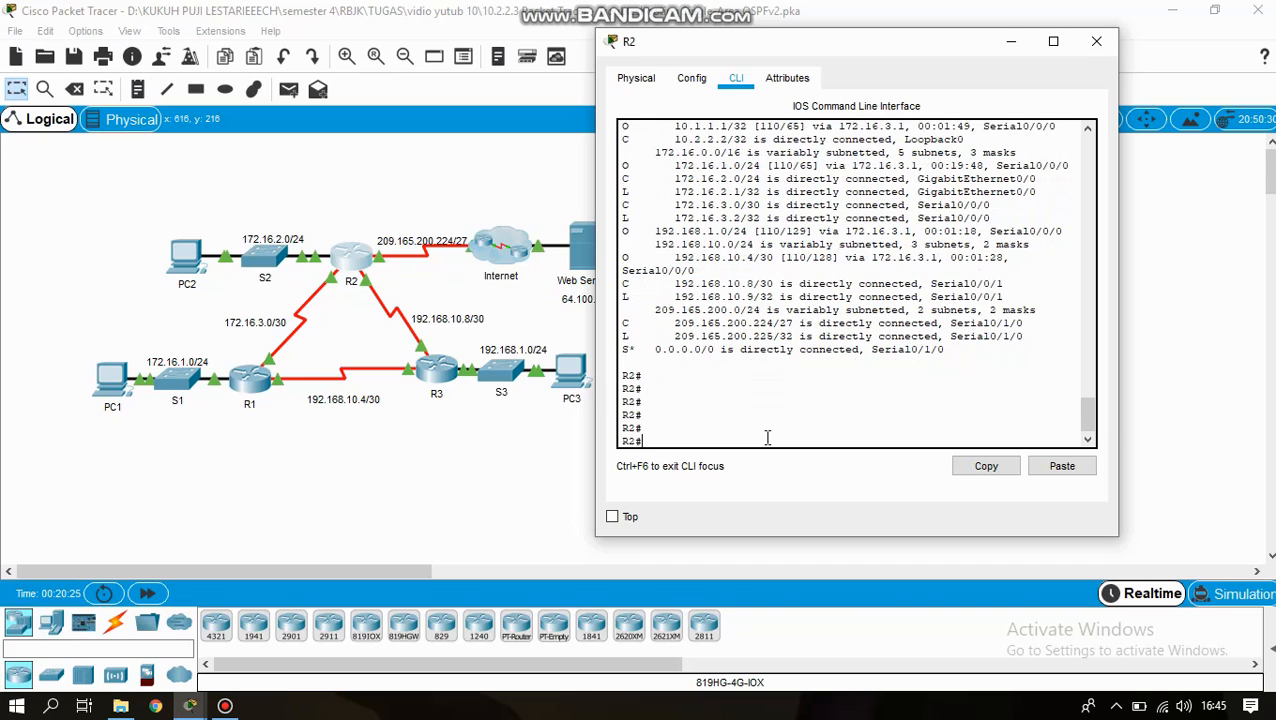
key(Return)
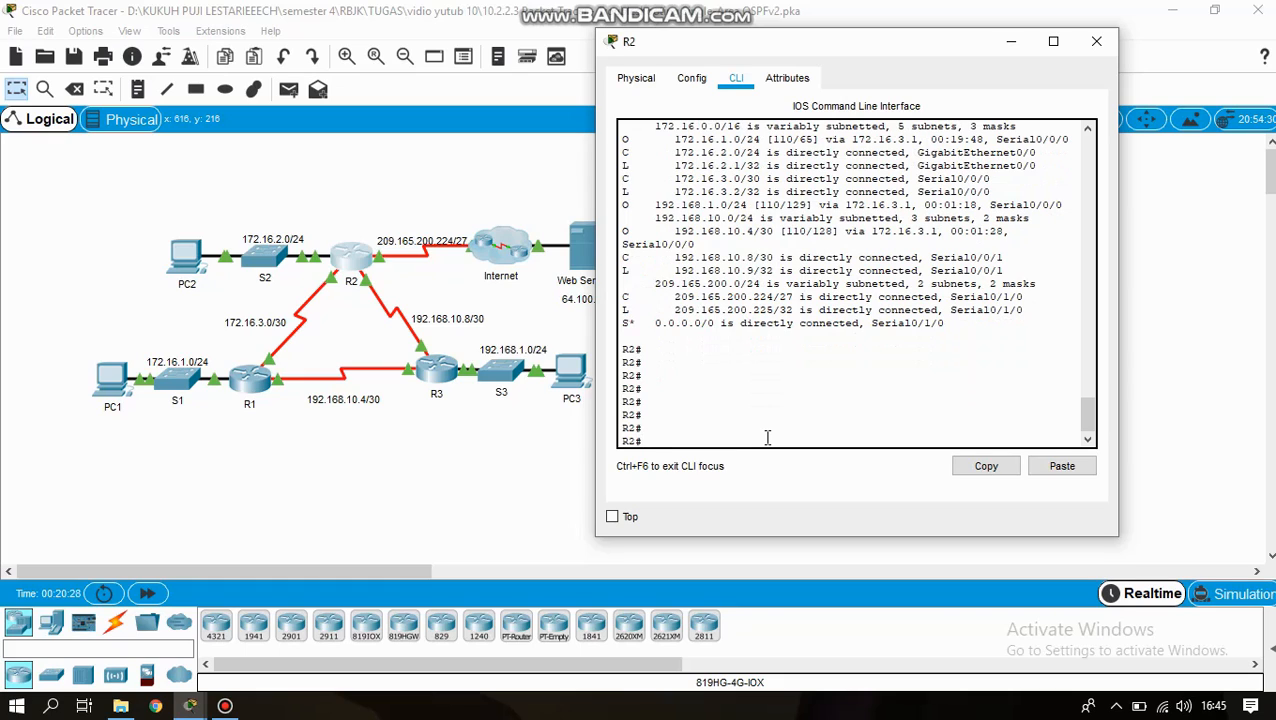
- Enter OSPF process 1 configuration on R2 and add the network statement 10.2.2.2 0.0.0.0 area 0
text(conf t)
key(Return)
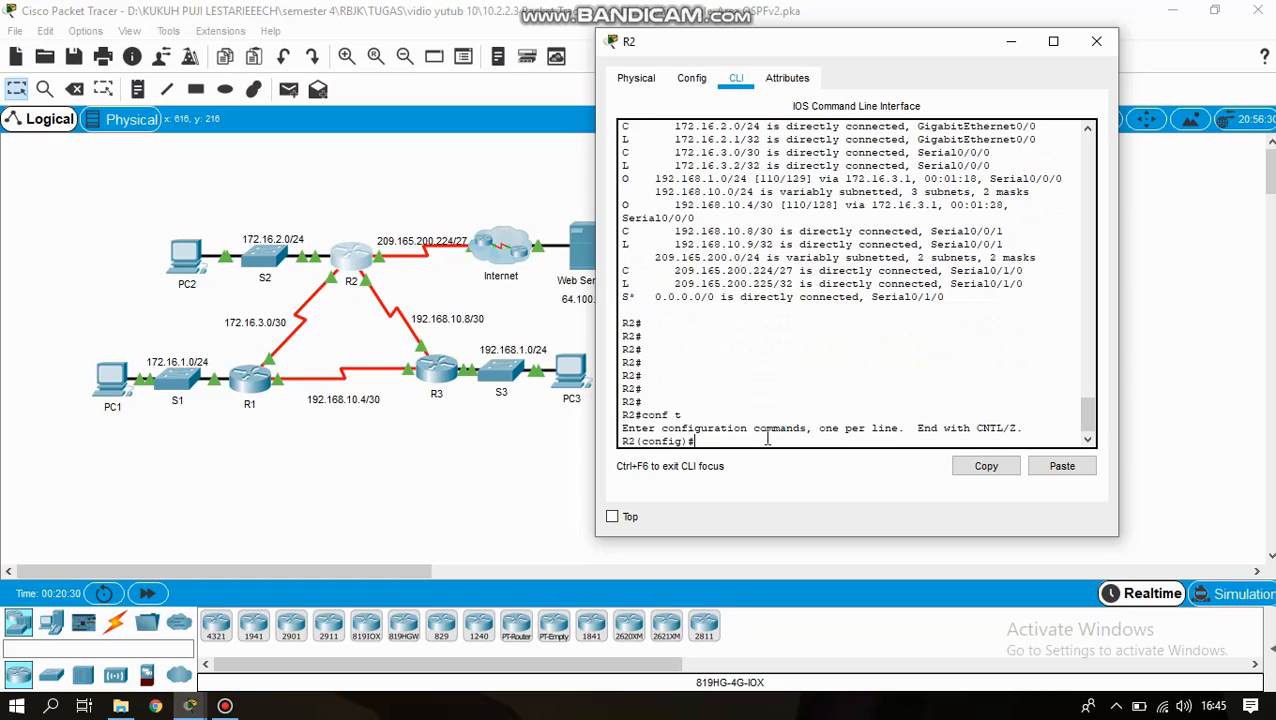
text(router os)
key(Tab)
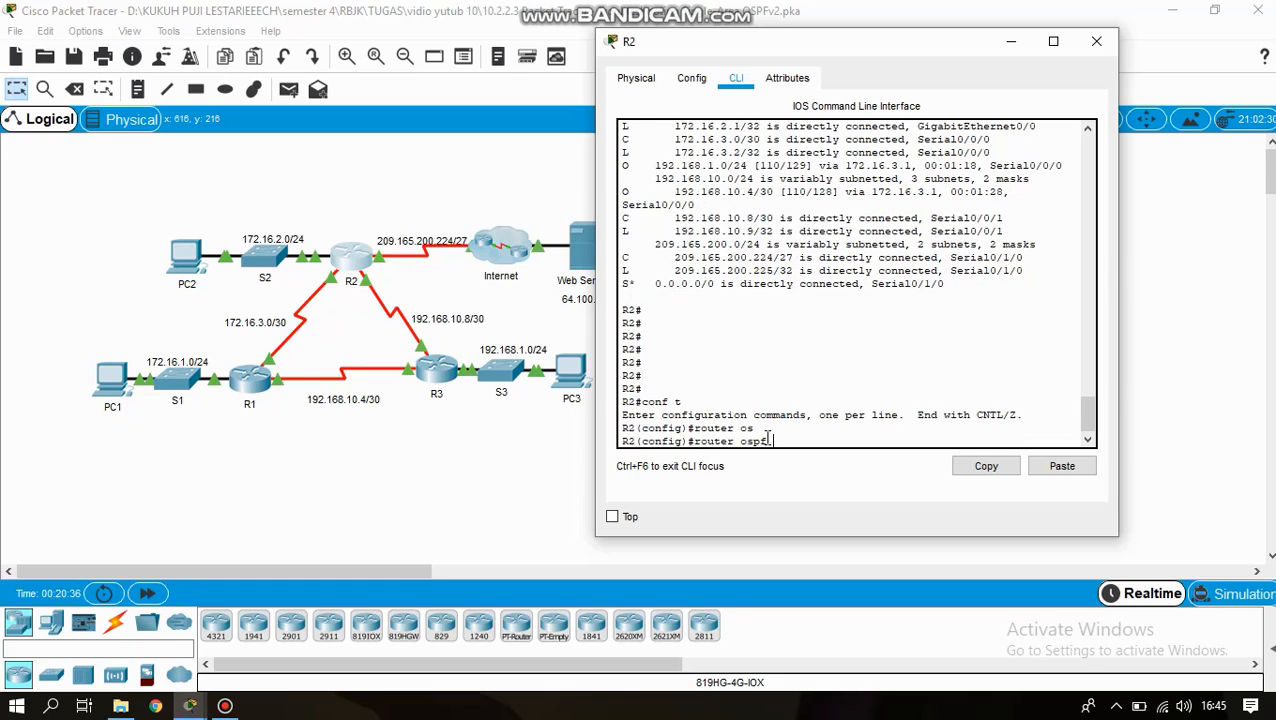
text(1)
key(Return)
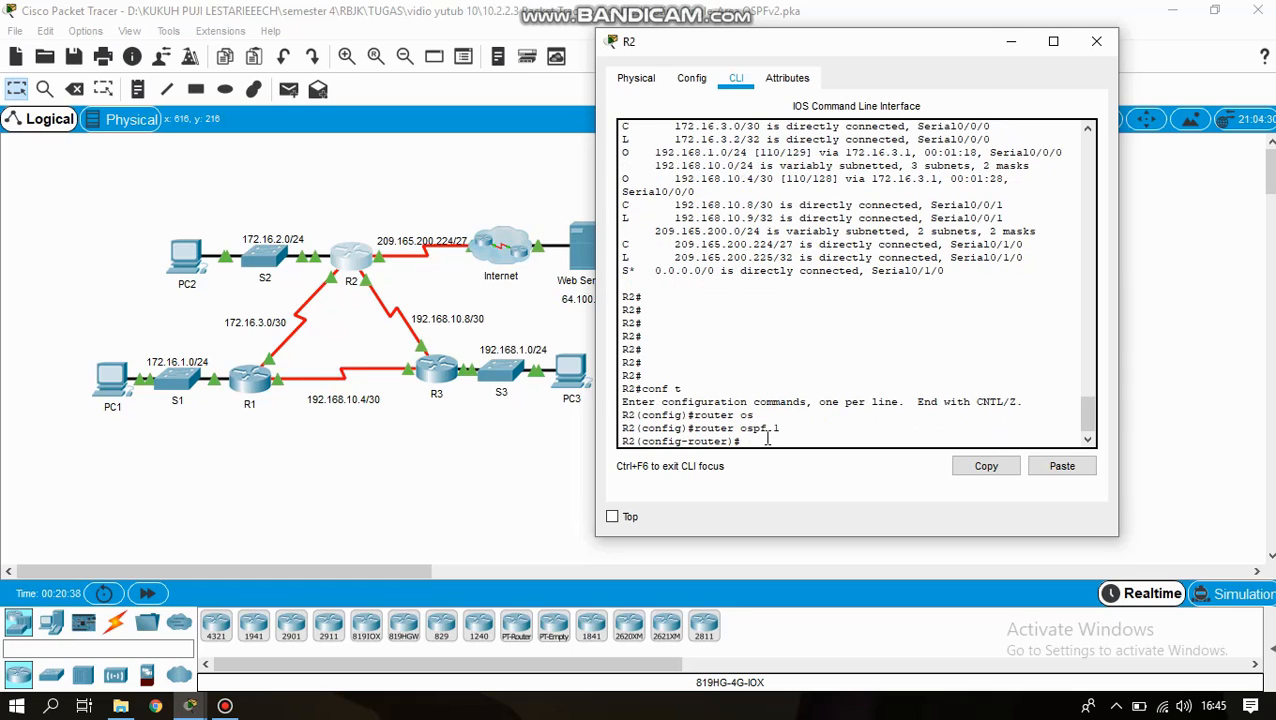
text(net)
key(Tab)
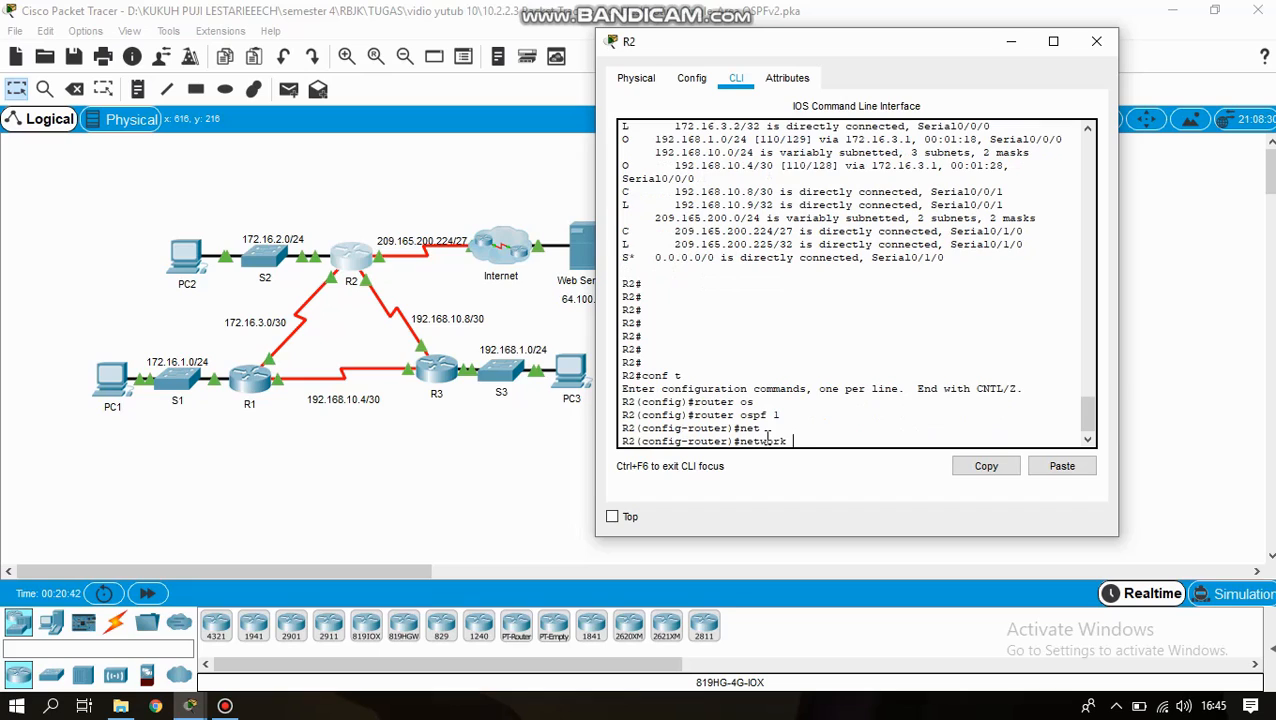
text(10.2.2.2)
key(BackSpace)
text(0.0.0.0 ar)
text(ea 0)
key(Return)
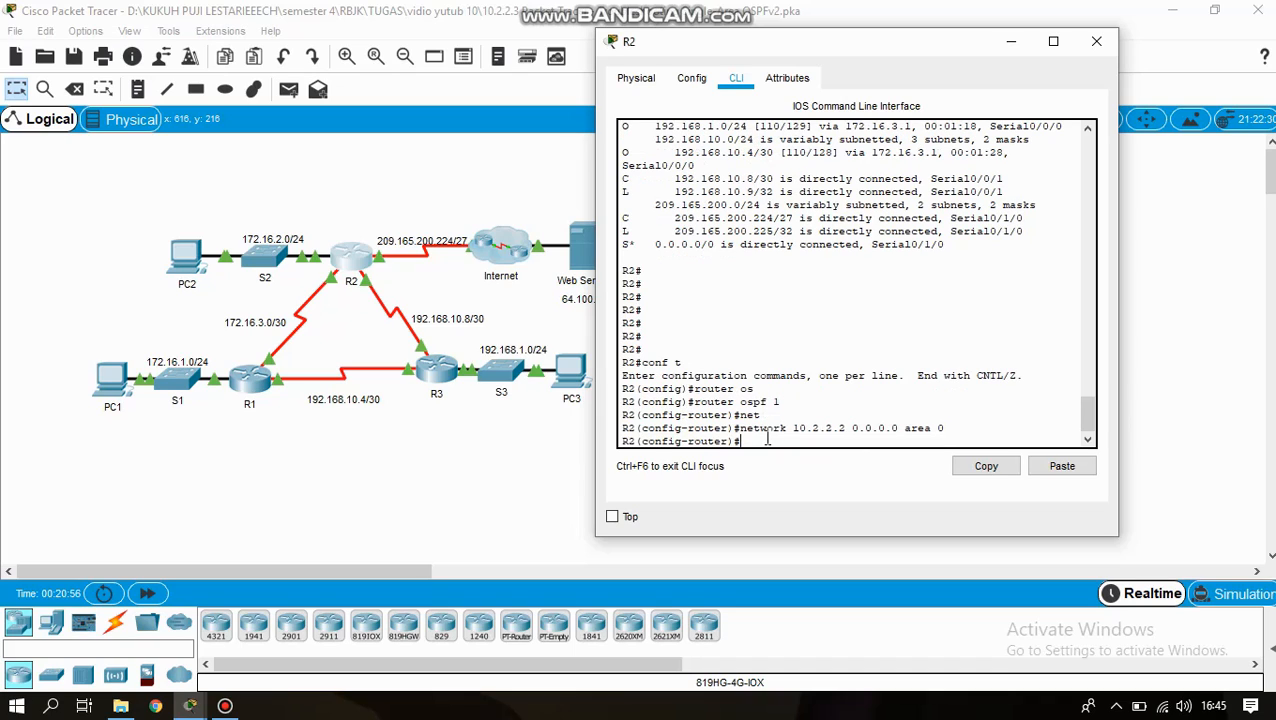
- Advertise R2's default route through OSPF with default-information originate
text(defa)
key(Tab)
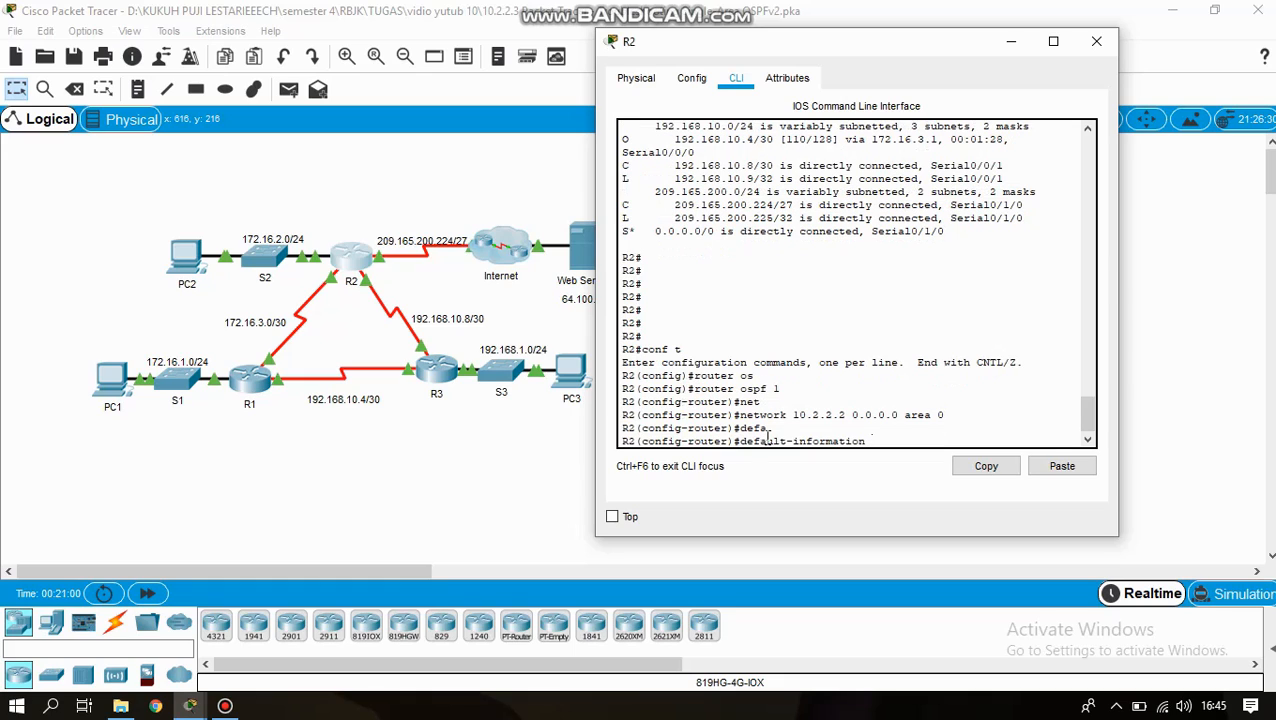
text(or)
key(Tab)
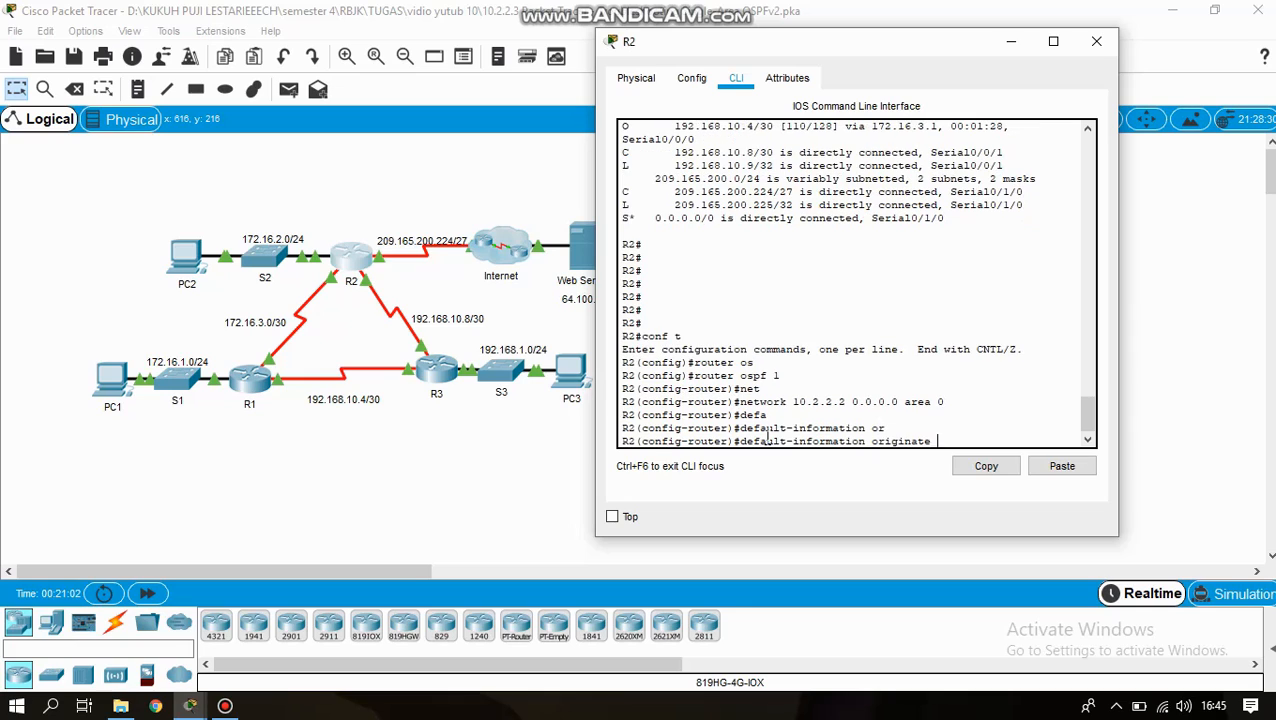
key(Return)
key(Return)
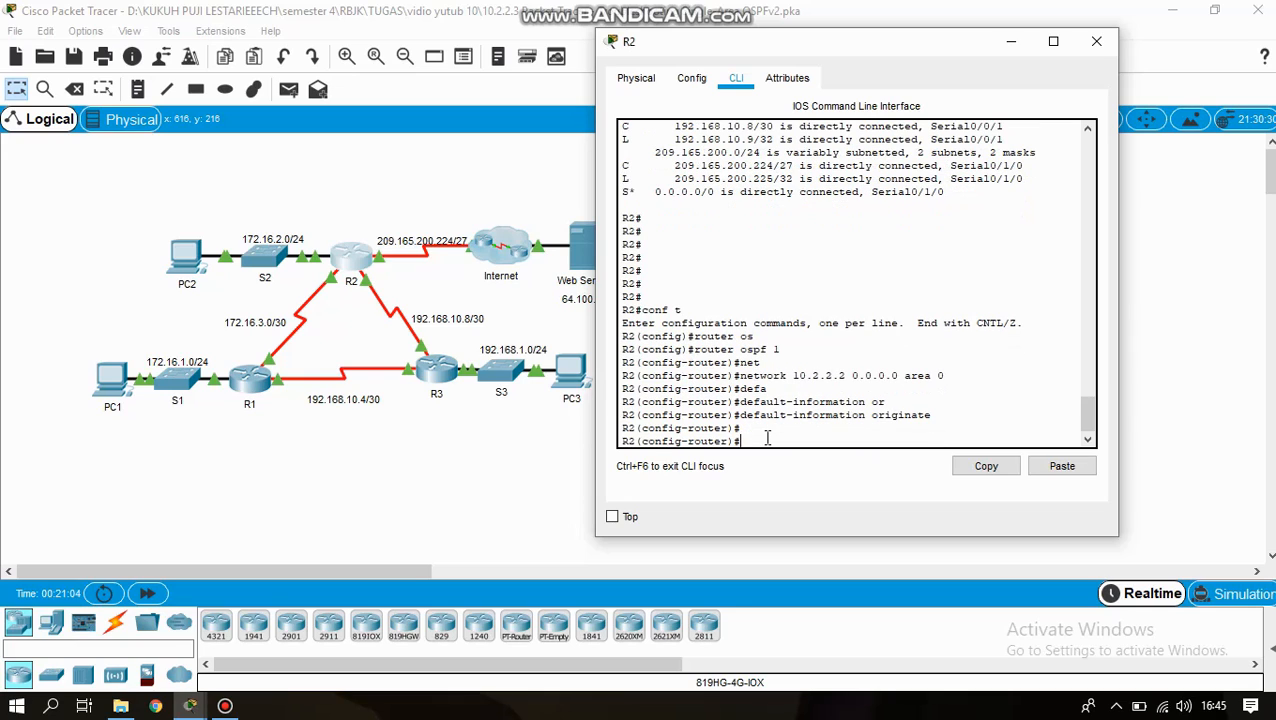
- Leave configuration mode with end and save R2's configuration with write memory
text(end)
key(Return)
key(Return)
text(w)
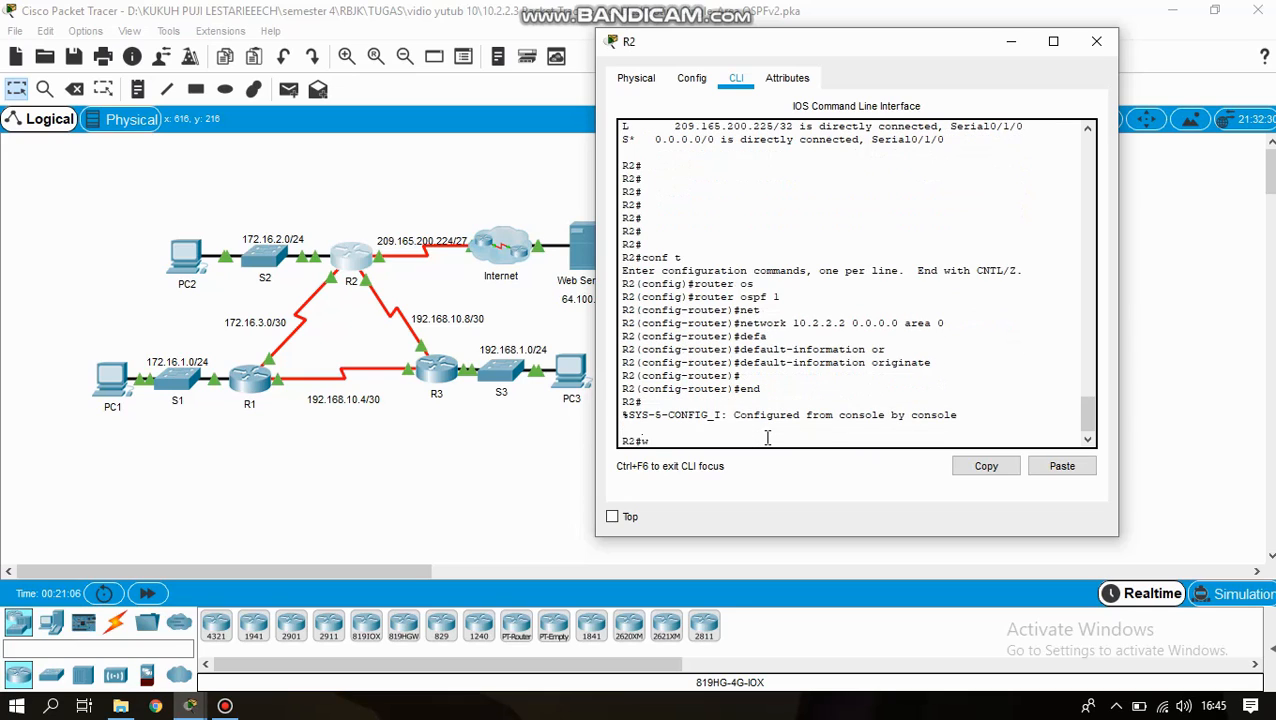
text(rite``)
key(Tab)
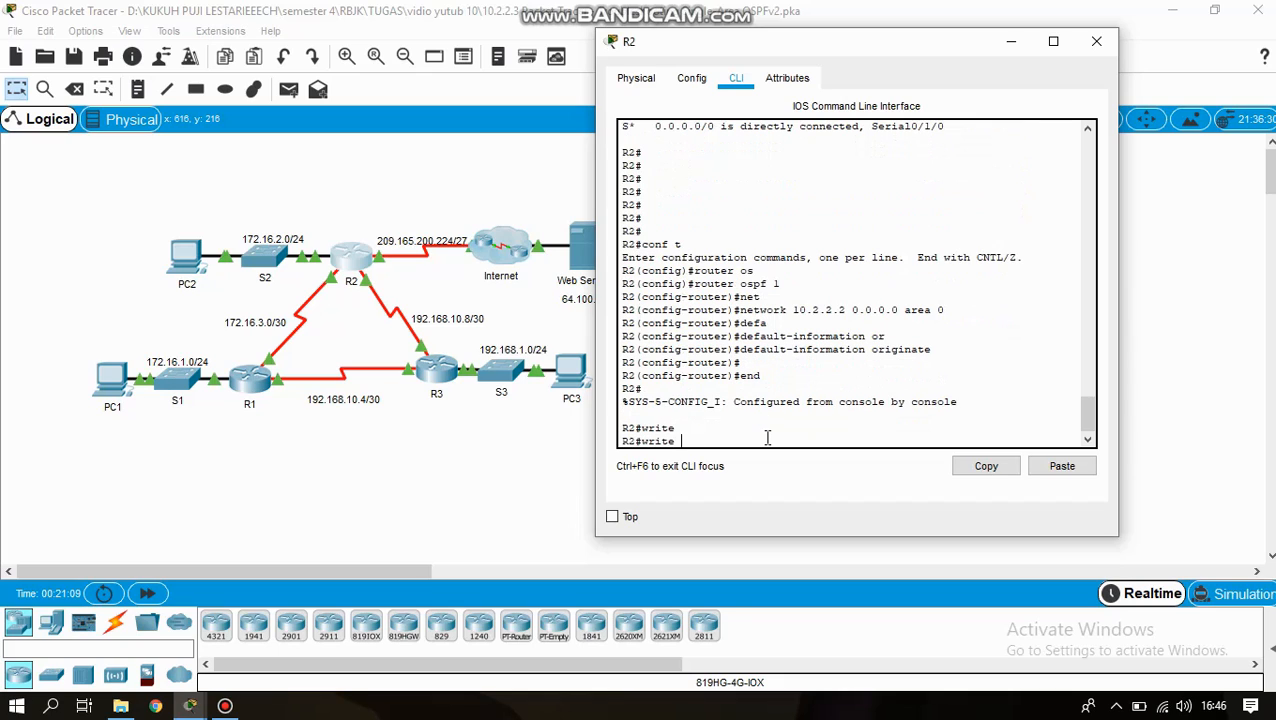
text(m)
key(Tab)
key(Return)
key(Return)
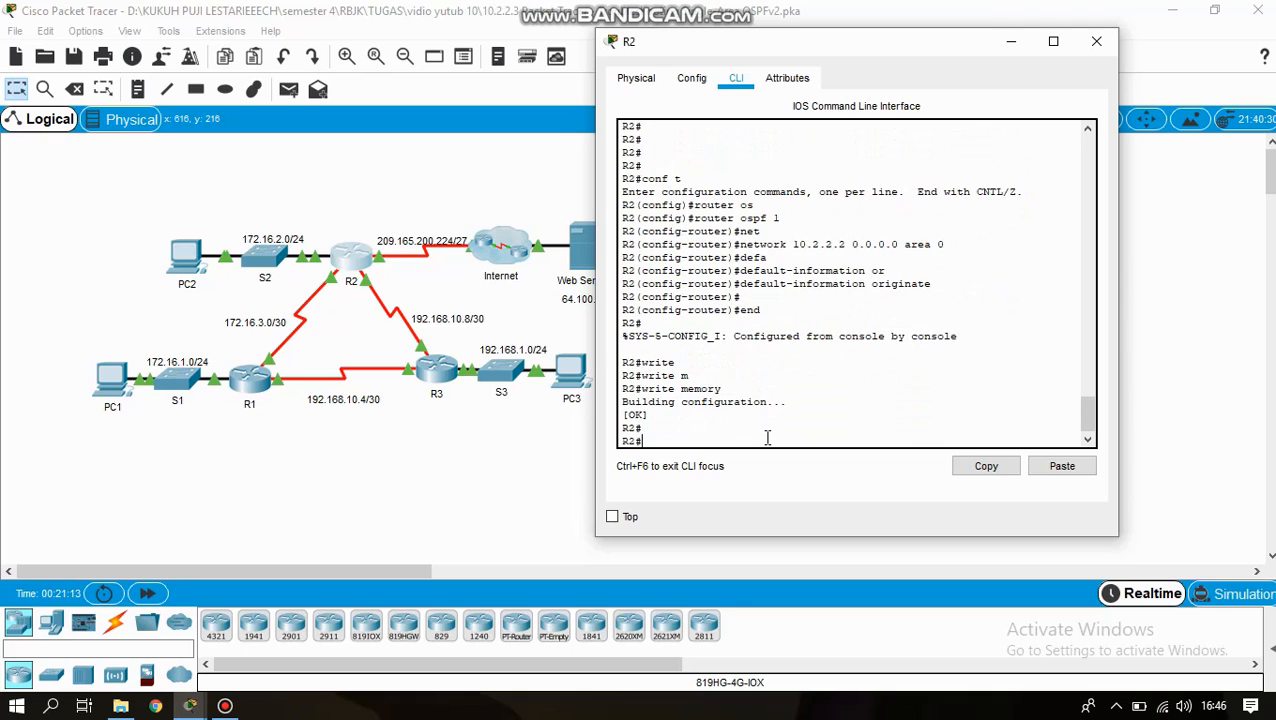
- Close R2's window, open R3's command line and enter privileged EXEC mode with ena
click(1096, 41)
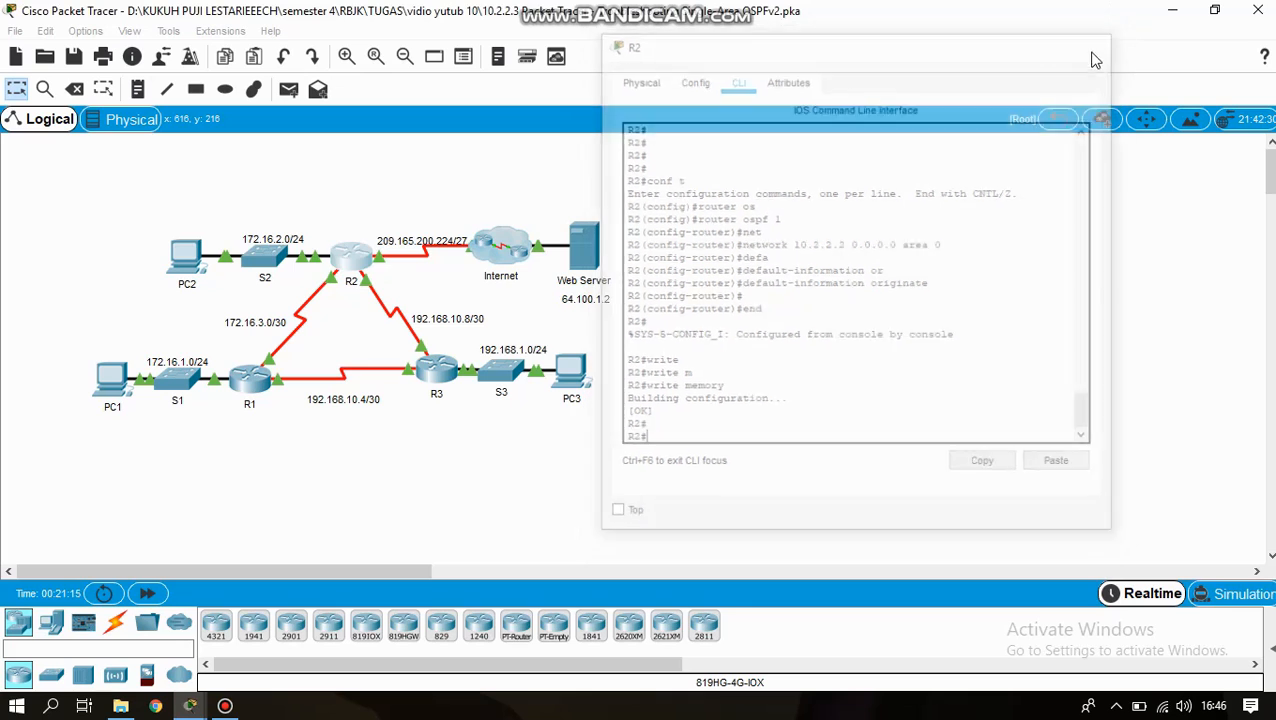
click(440, 372)
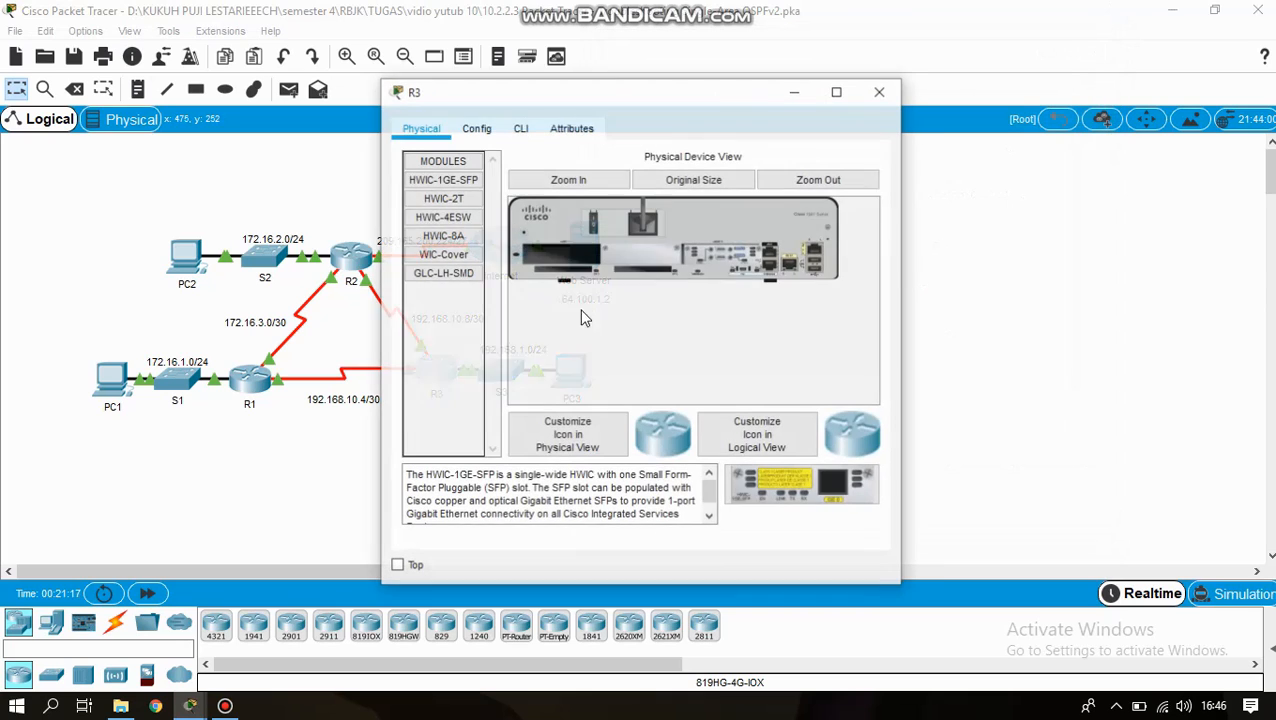
click(521, 129)
key(Return)
text(ena)
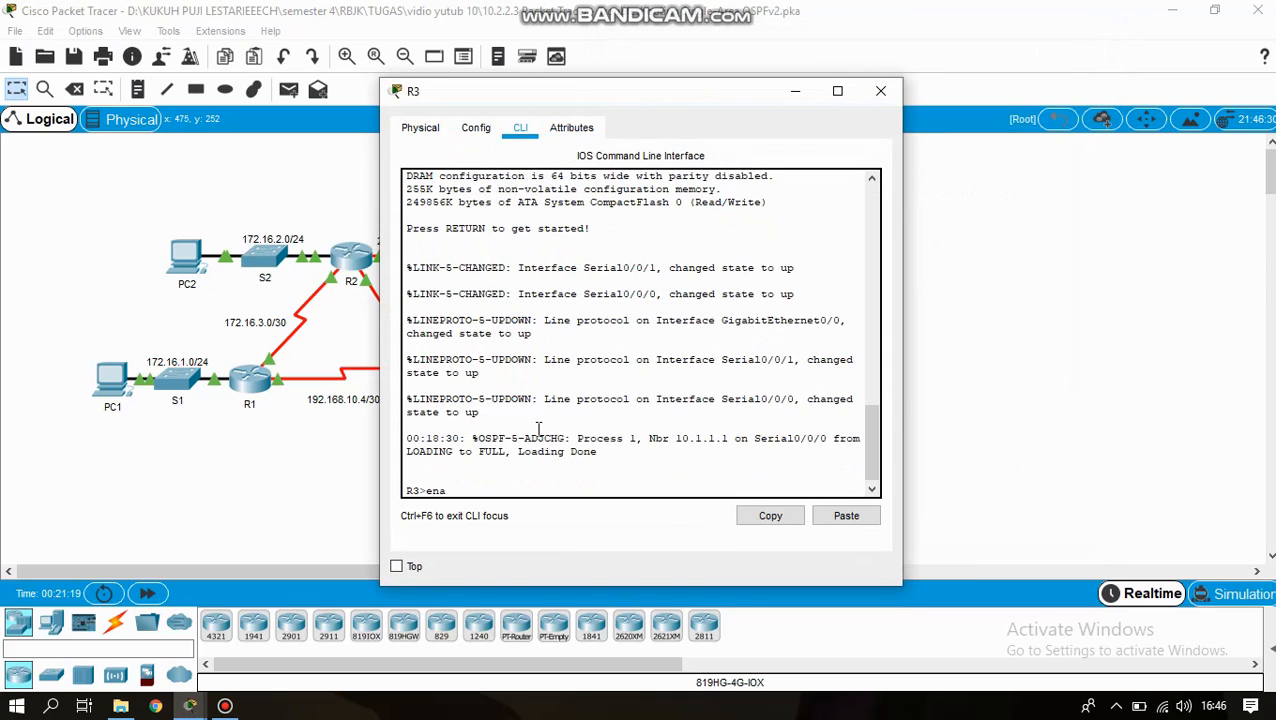
key(Return)
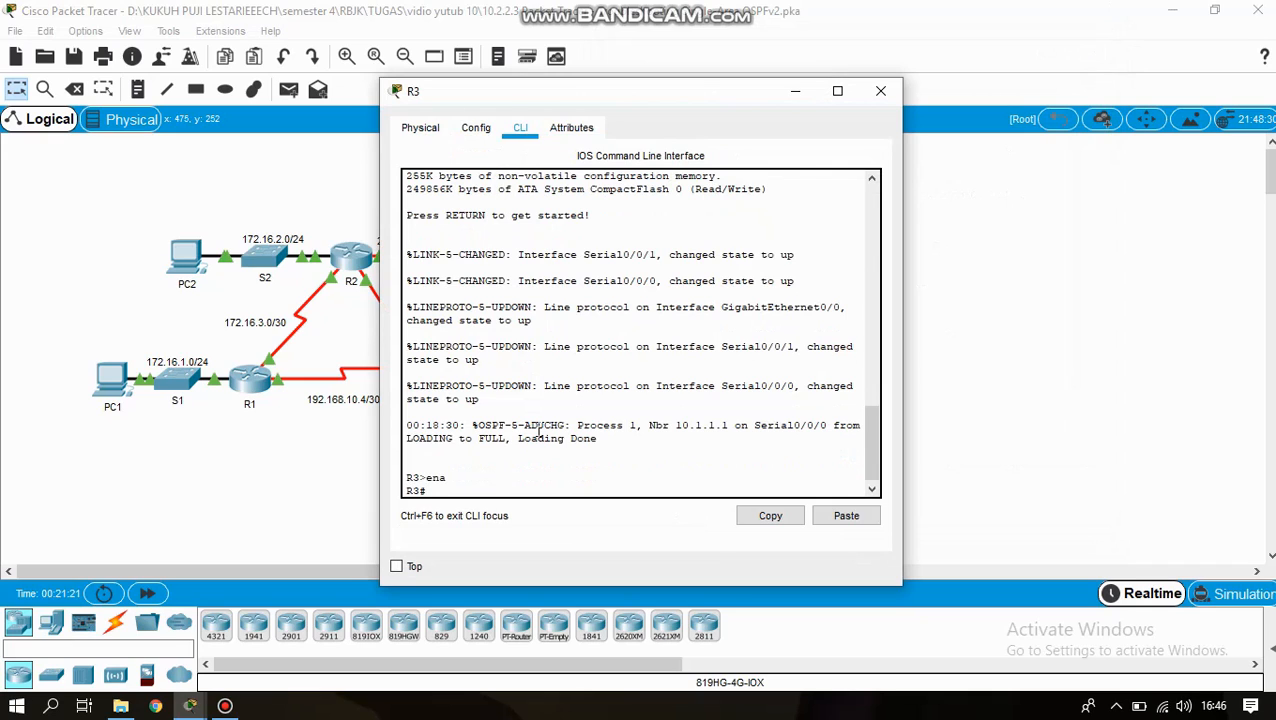
- Run show running-config on R3 and page through it to the interface and OSPF process 1 sections
text(show run)
key(Tab)
key(Return)
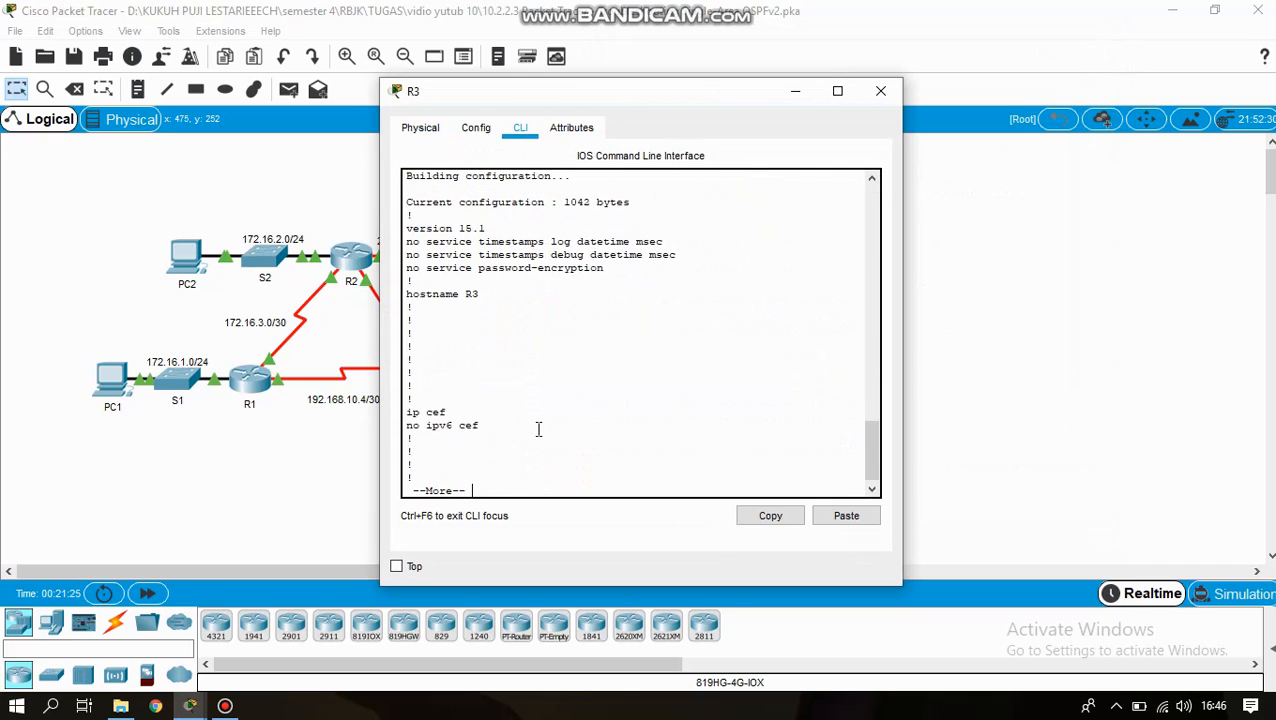
key(Return)
key(Return)
key(Return)
key(Return)
key(Return)
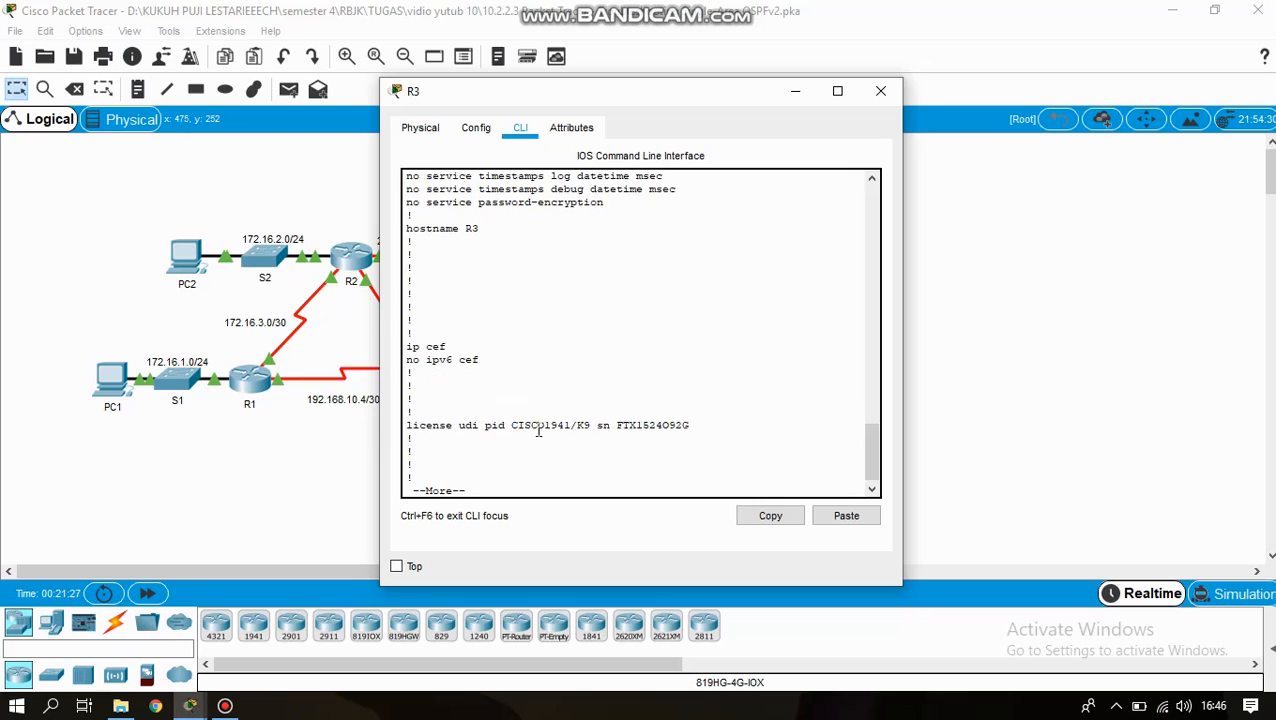
key(Return)
key(Return)
key(Return)
key(Return)
key(Return)
key(Return)
key(Return)
key(Return)
key(Return)
key(Return)
key(Return)
key(Return)
key(Return)
key(Return)
key(Return)
key(Return)
key(Return)
key(Return)
key(Return)
key(Return)
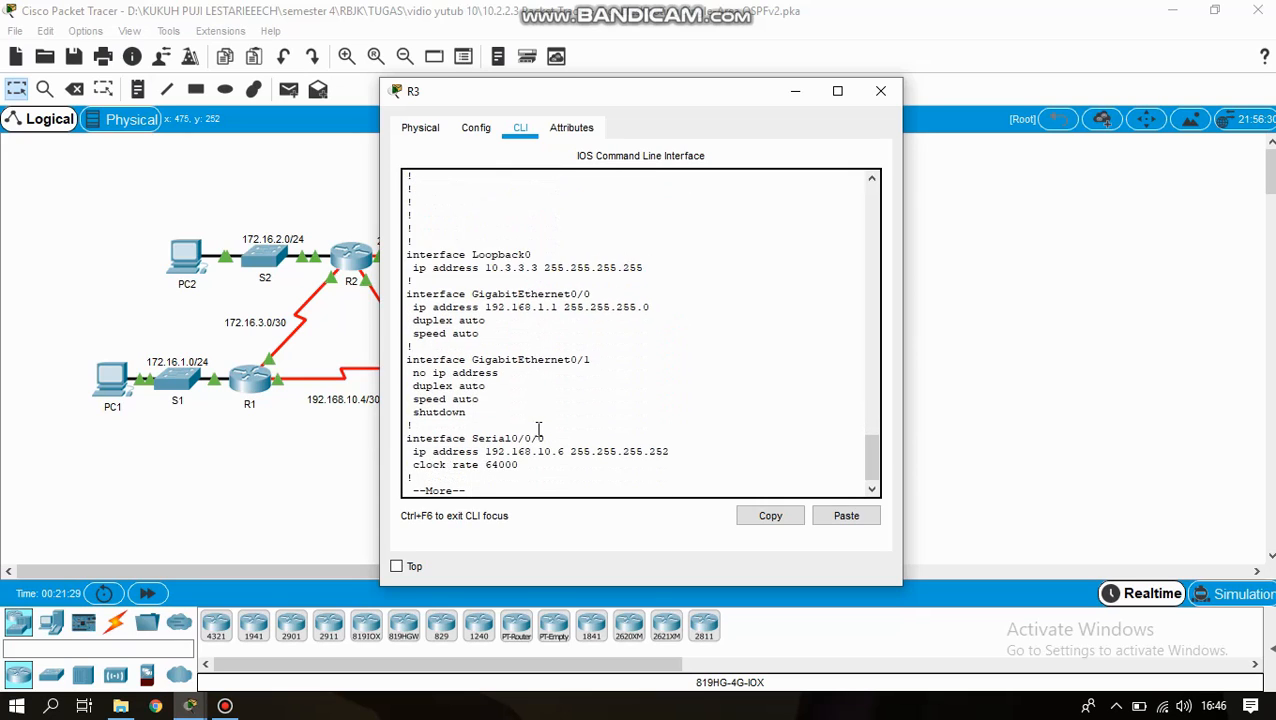
key(Return)
key(Return)
key(Return)
key(Return)
key(Return)
key(Return)
key(Return)
key(Return)
key(Return)
key(Return)
key(Return)
key(Return)
key(Return)
key(Return)
key(Return)
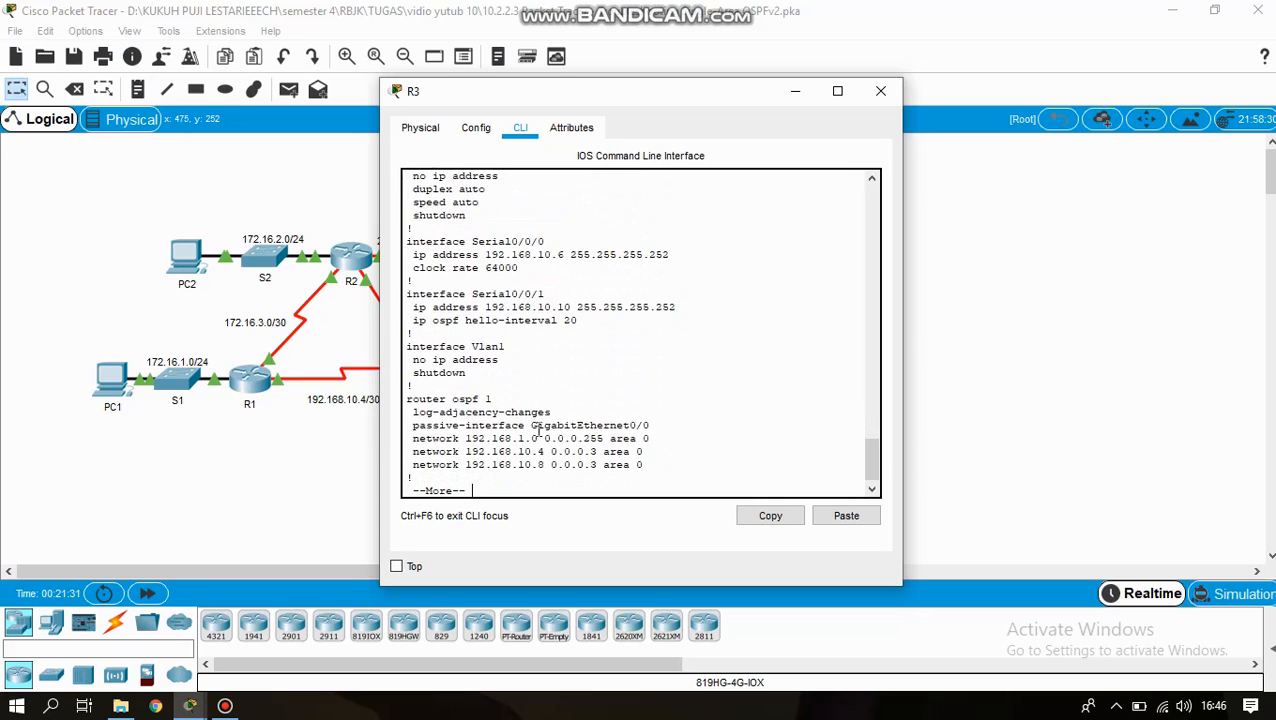
- Move R3's window clear of the topology and examine the OSPF hello-interval setting on its Serial0/0/1 interface
drag(590, 98, 804, 72)
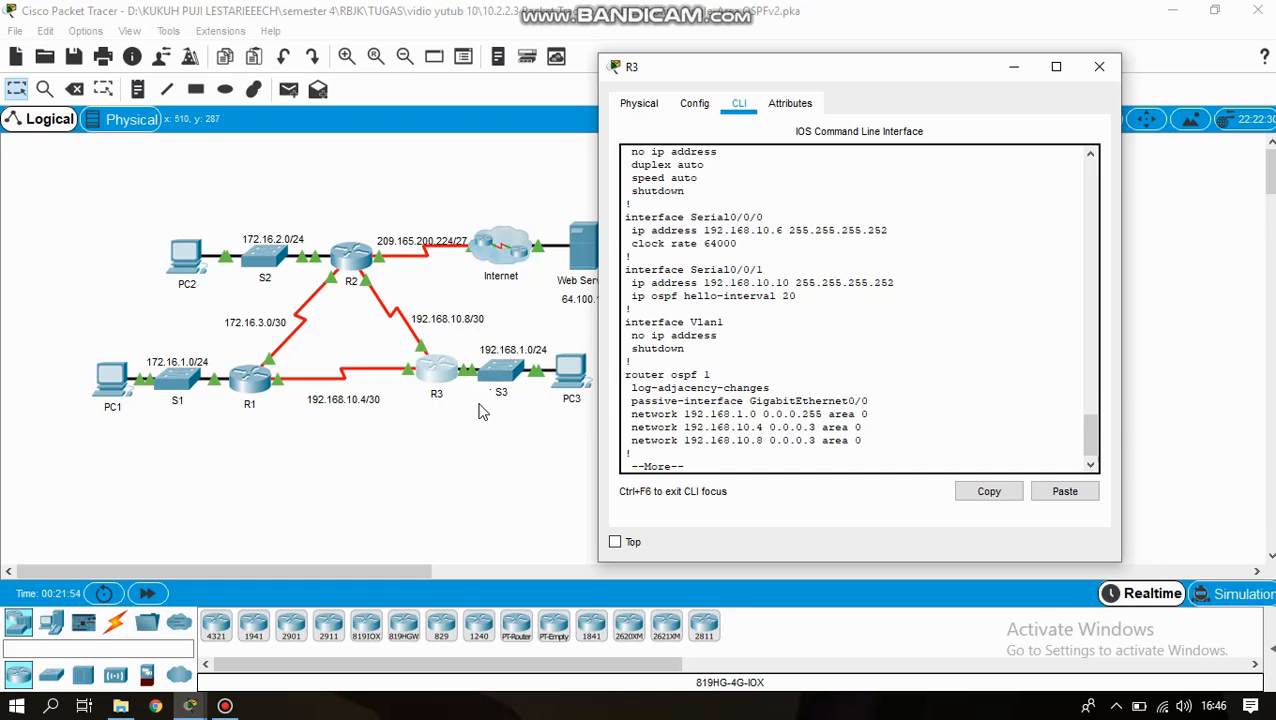
drag(640, 296, 650, 305)
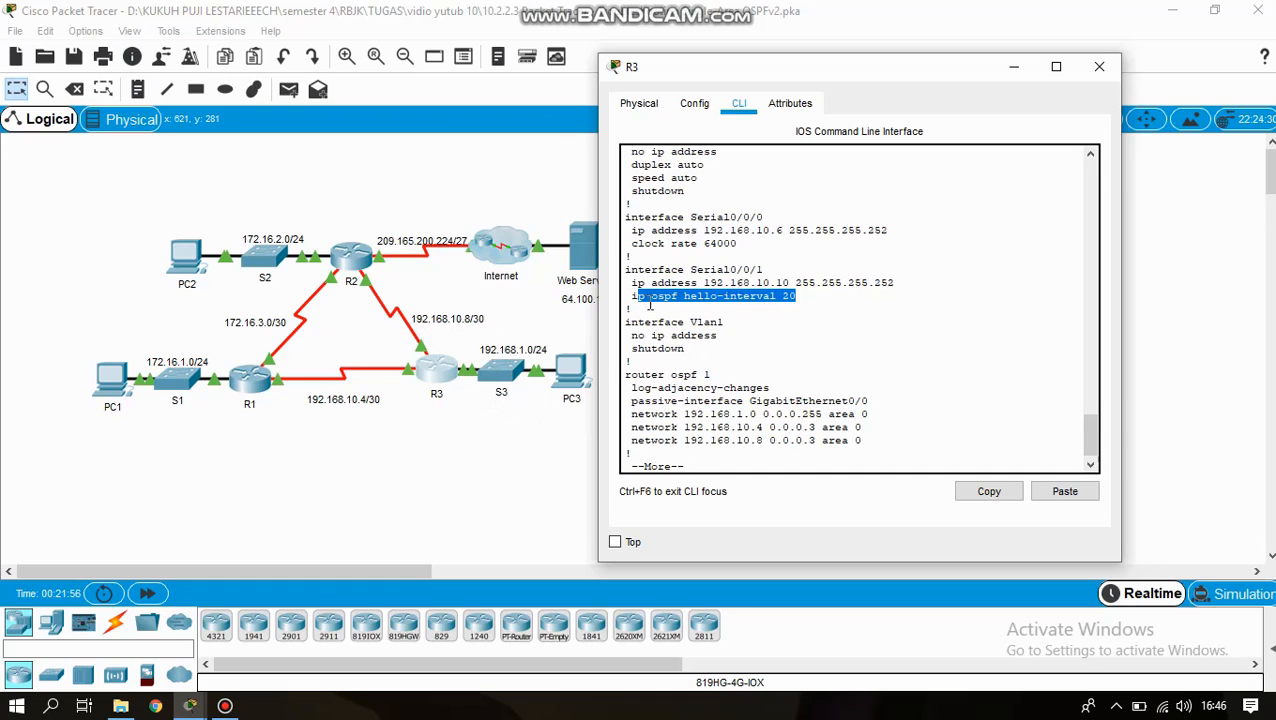
click(650, 305)
drag(796, 296, 628, 296)
drag(764, 270, 707, 262)
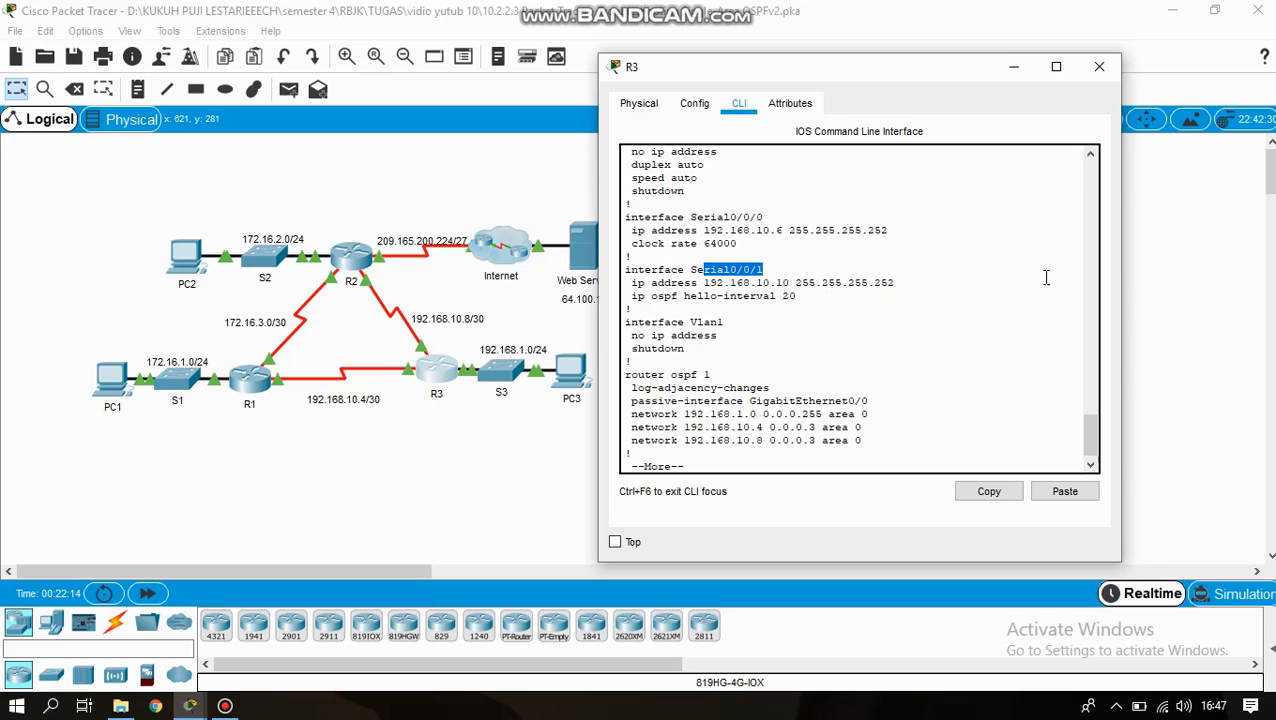
- Run show running-config on R2 and examine its serial interface and OSPF settings for comparison with R3
click(345, 265)
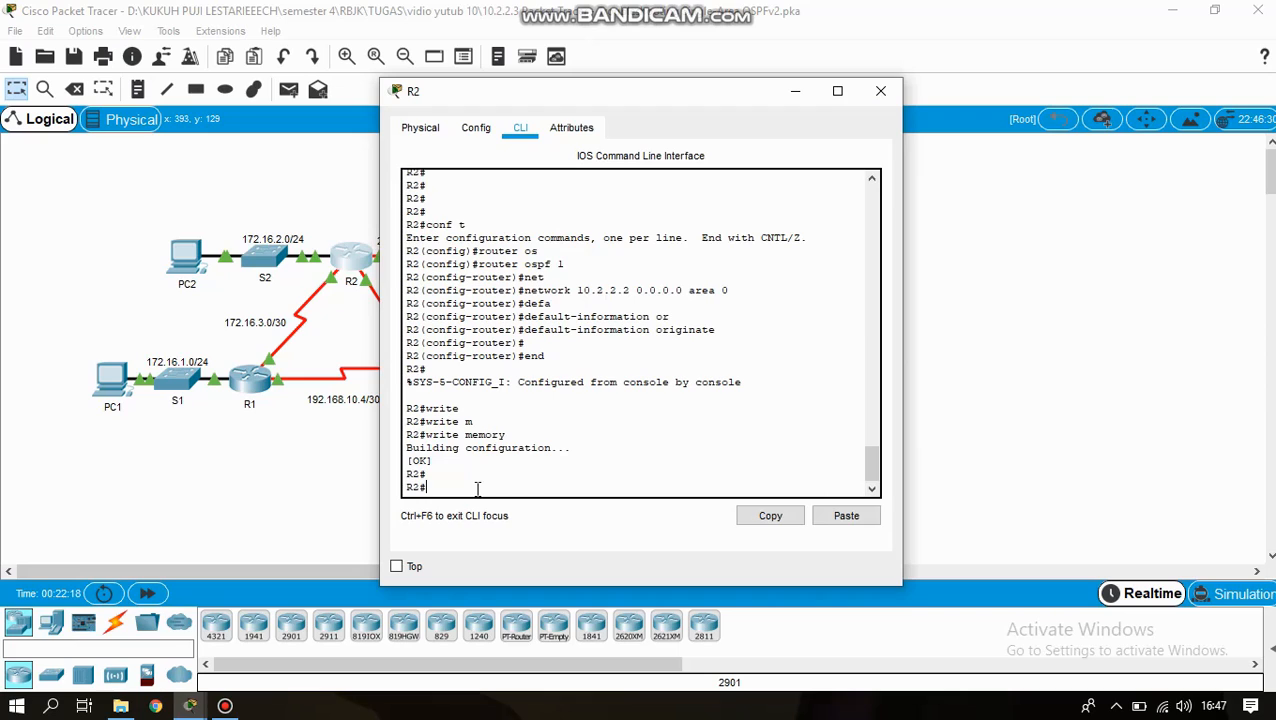
text(show runn)
key(Return)
key(Return)
key(Return)
key(Return)
key(Return)
key(Return)
key(Return)
key(Return)
key(Return)
key(Return)
key(Return)
key(Return)
key(Return)
key(Return)
key(Return)
key(Return)
key(Return)
key(Return)
key(Return)
key(Return)
key(Return)
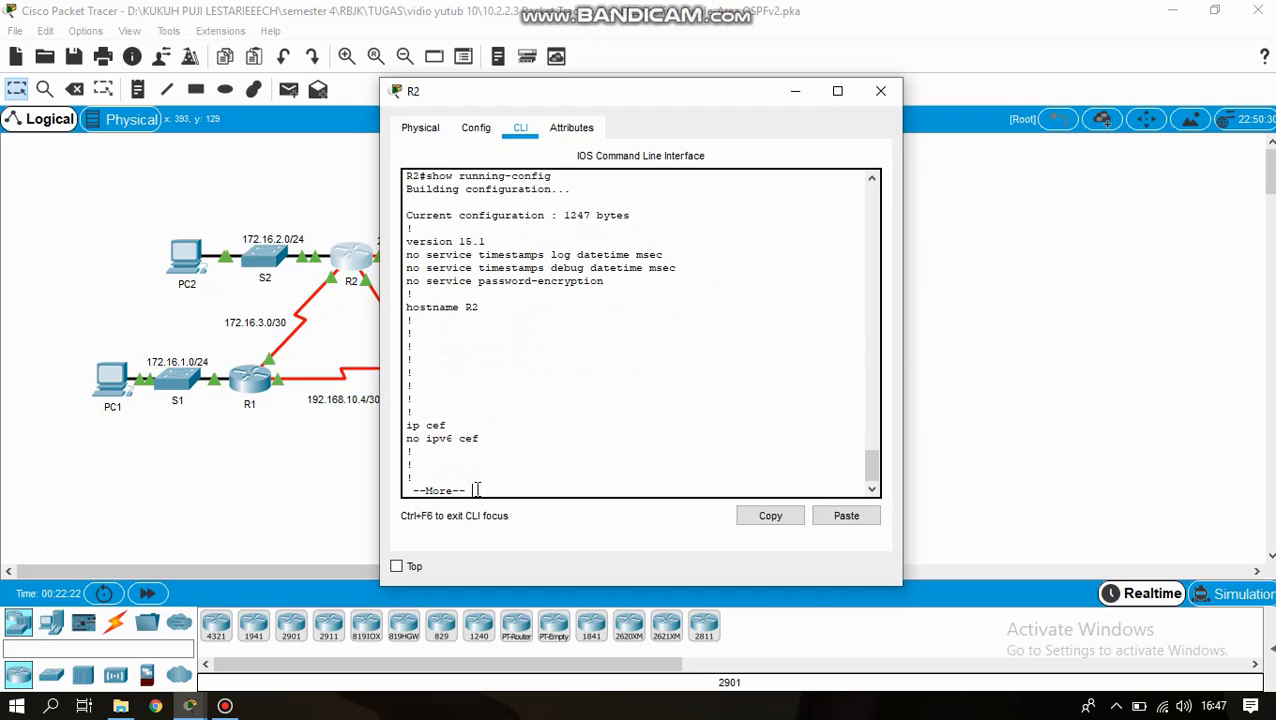
key(Return)
key(Return)
key(Return)
key(Return)
key(Return)
key(Return)
key(Return)
key(Return)
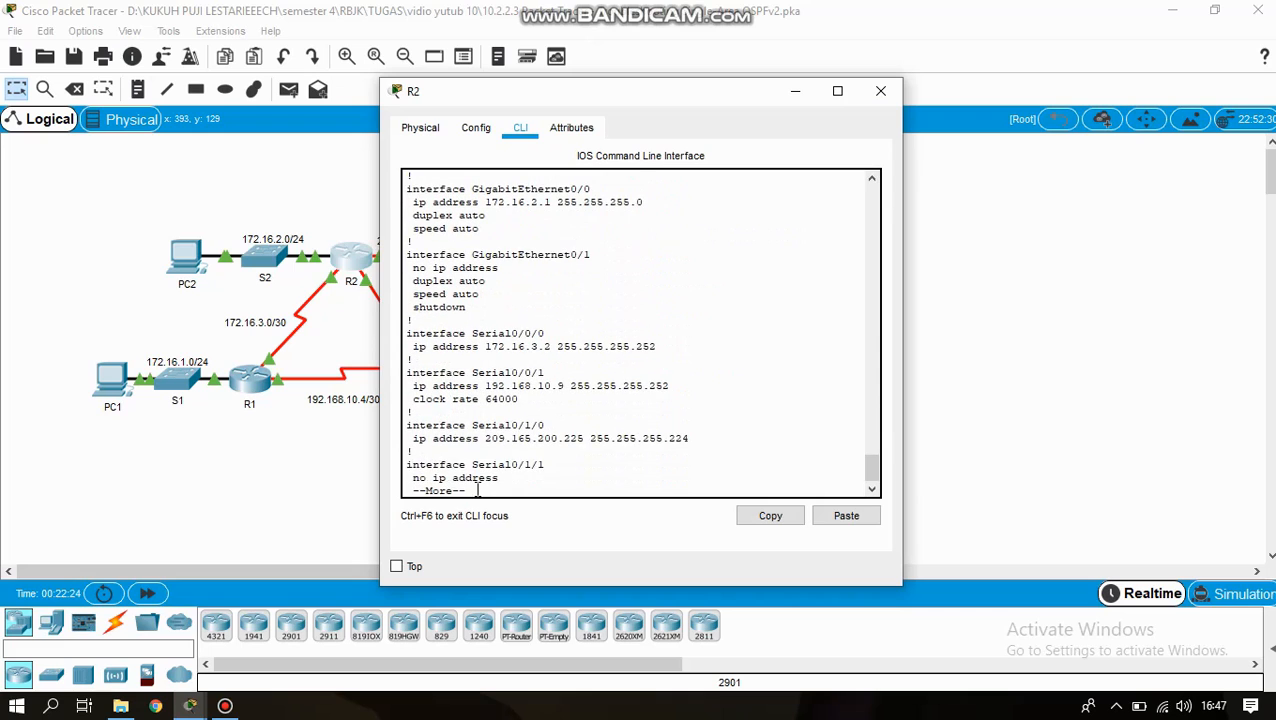
key(Return)
key(Return)
key(Return)
key(Return)
key(Return)
key(Return)
key(Return)
key(Return)
key(Return)
key(Return)
key(Return)
key(Return)
key(Return)
key(Return)
key(Return)
key(Return)
key(Return)
key(Return)
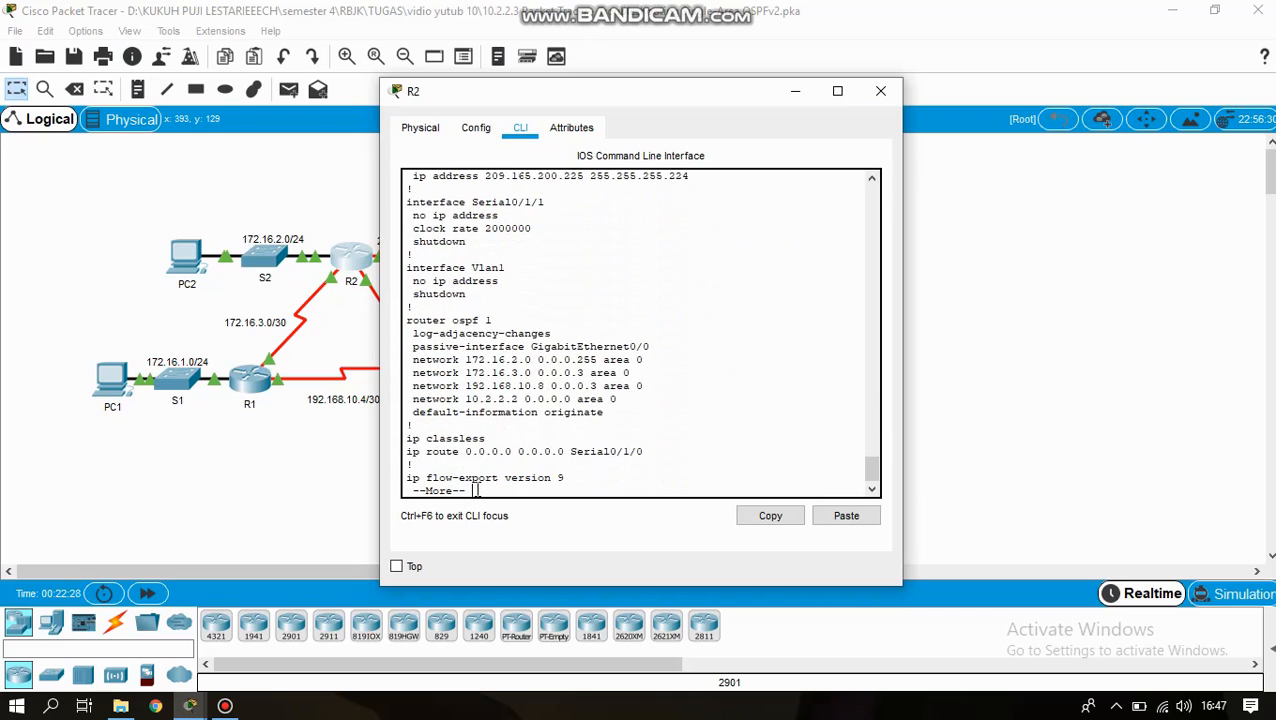
key(Return)
key(Return)
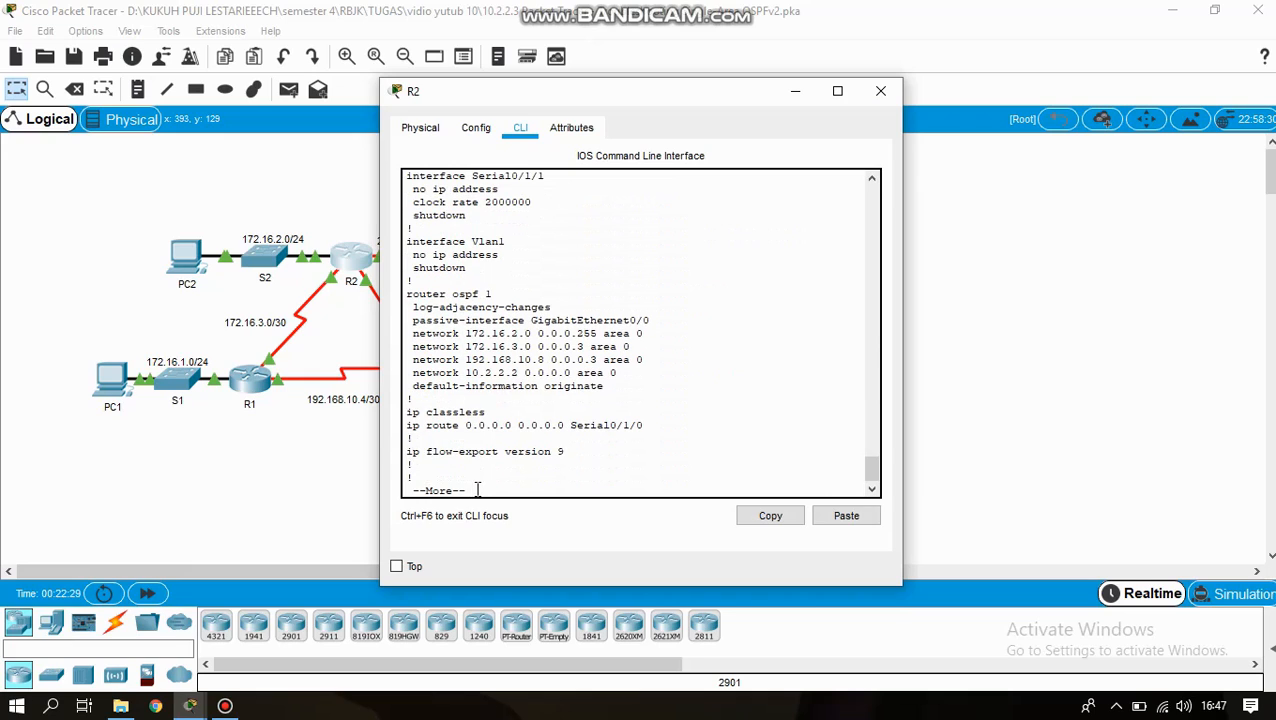
scroll(541, 421, up, 2)
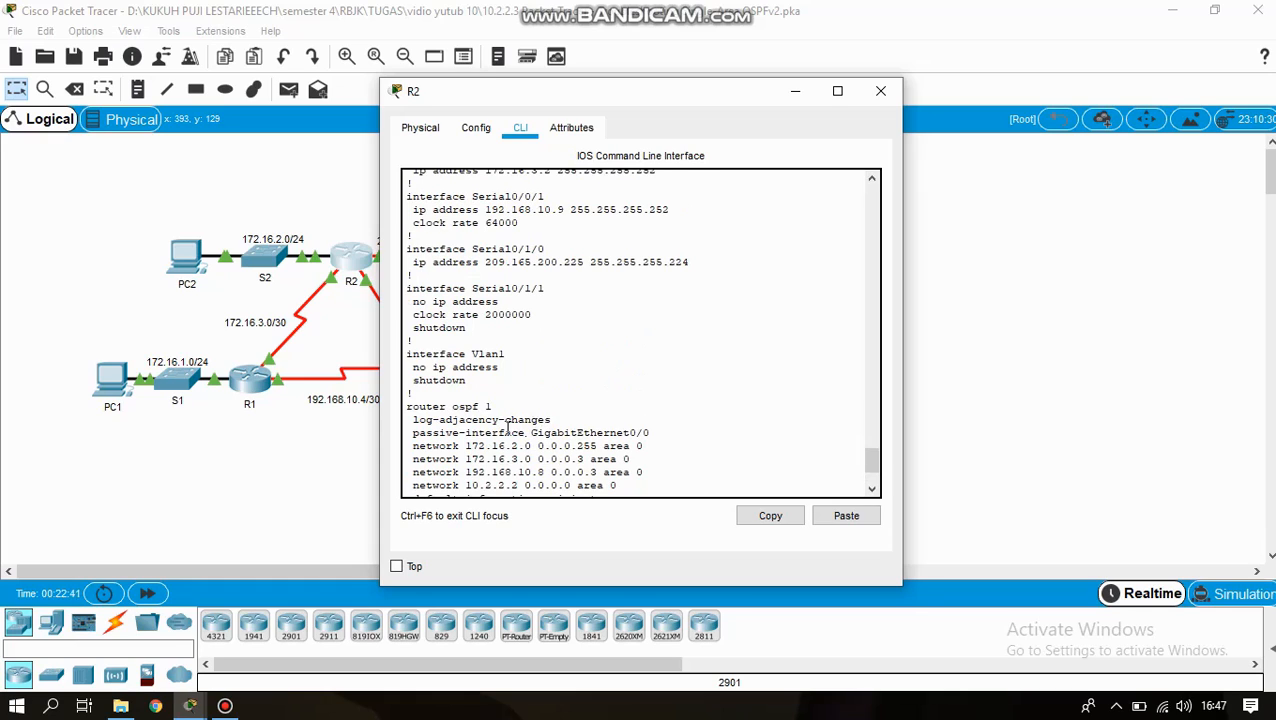
scroll(508, 428, down, 3)
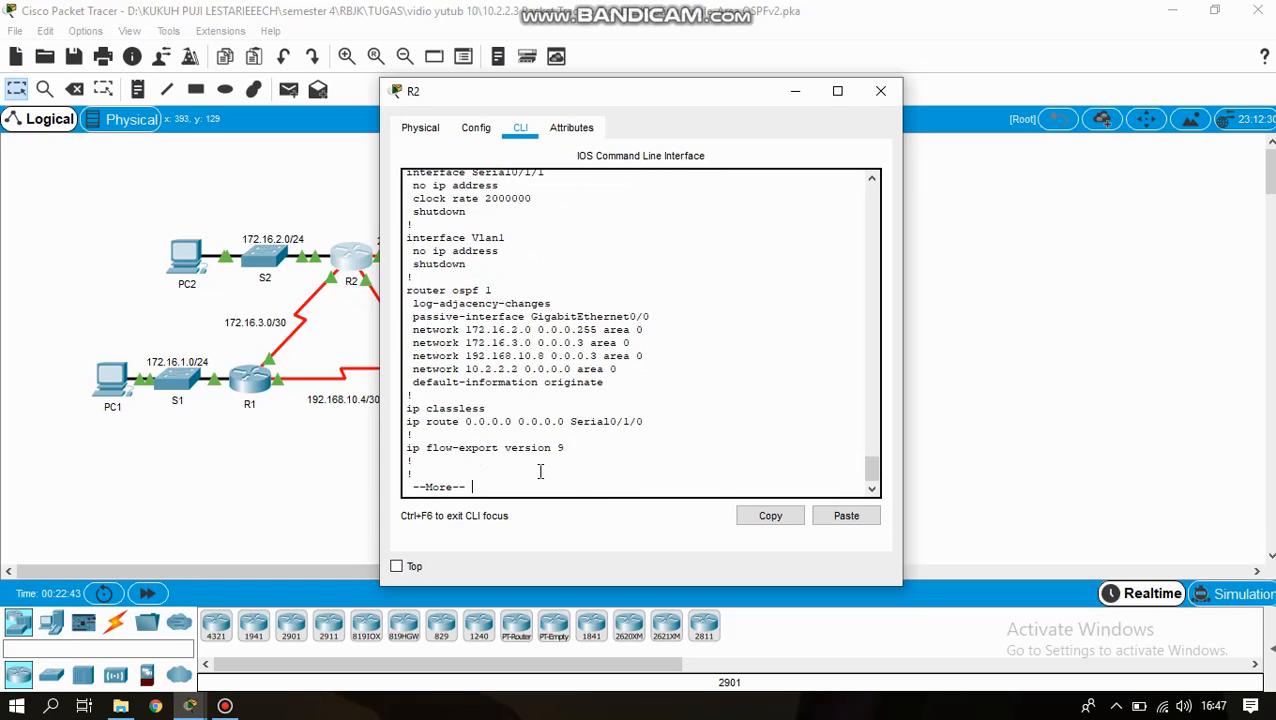
- Page through the rest of R2's running configuration until the command prompt returns
key(Return)
key(Return)
key(Return)
key(Return)
key(Return)
key(Return)
key(Return)
key(Return)
key(Return)
key(Return)
key(Return)
key(Return)
key(Return)
key(Return)
key(Return)
key(Return)
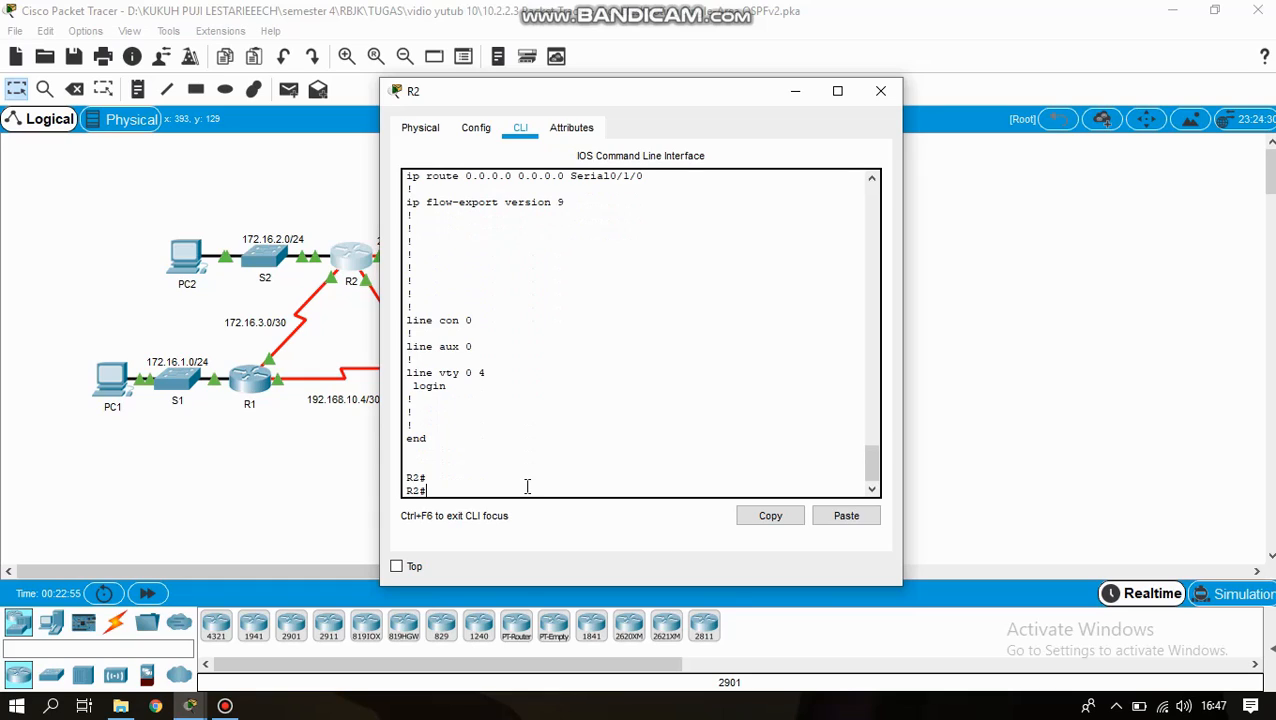
- Return to R3's command line and page through the remaining running configuration to the prompt
mouse_move(190, 706)
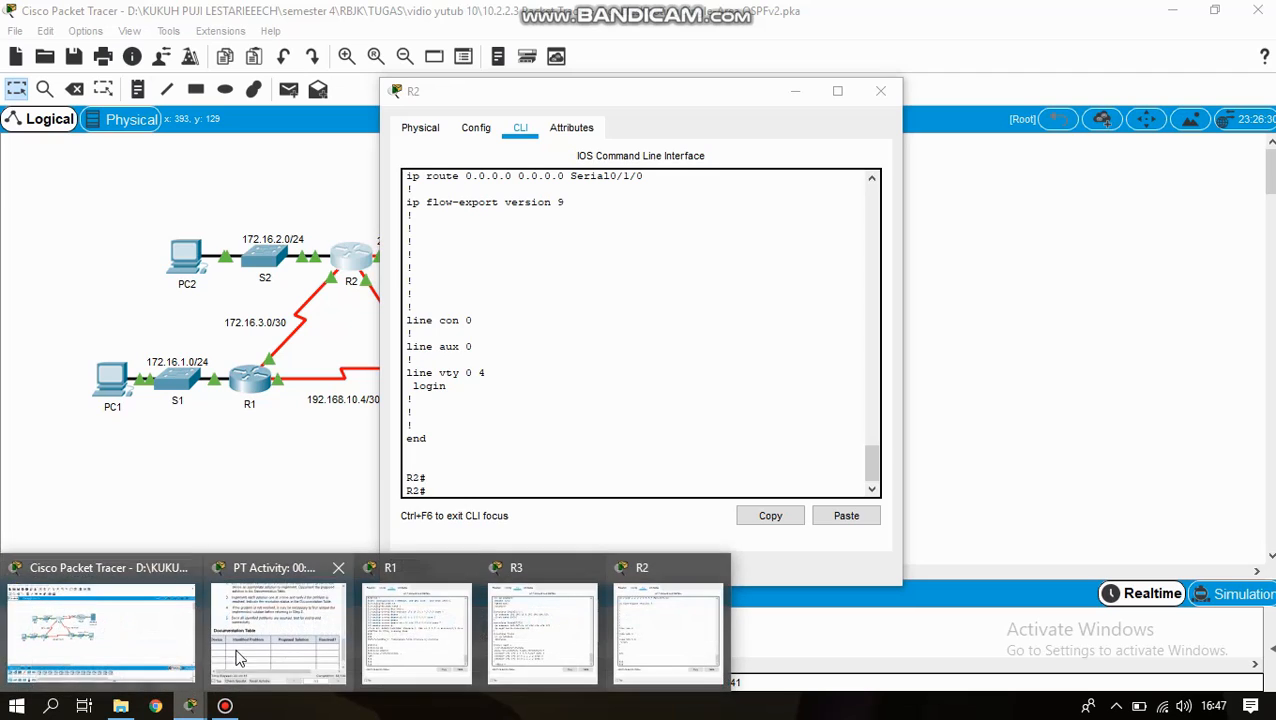
click(661, 665)
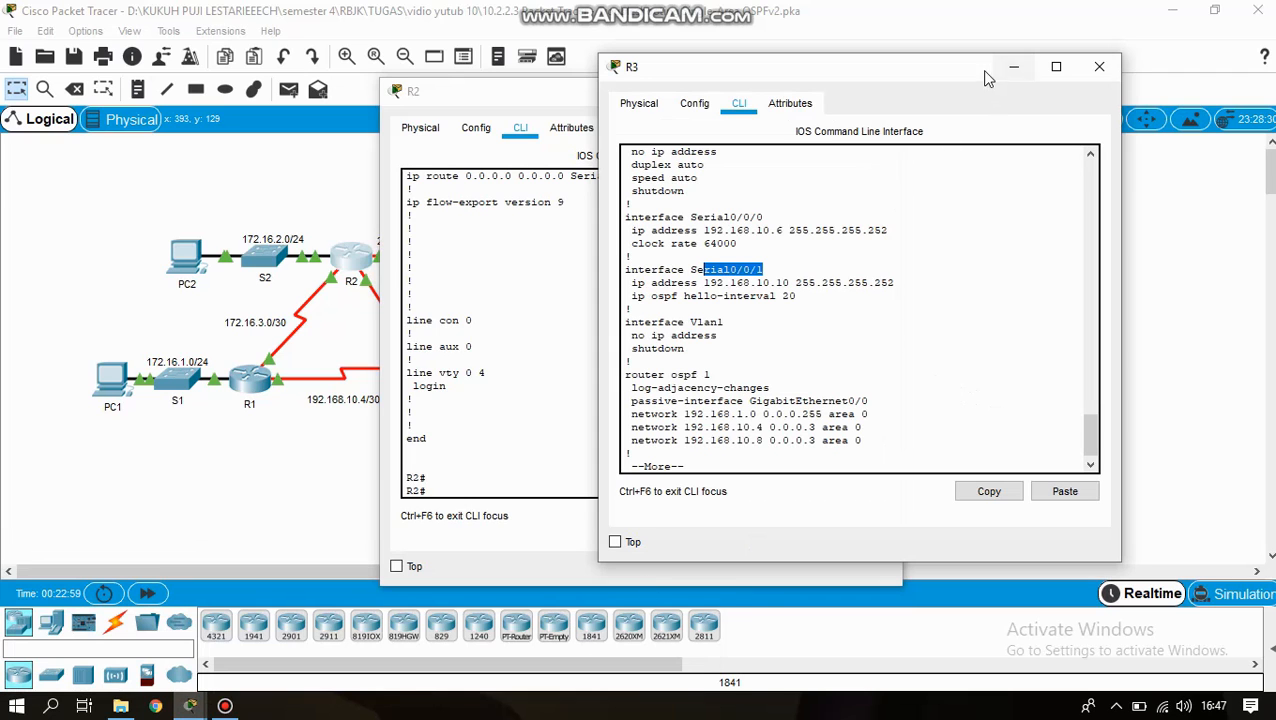
scroll(709, 447, down, 1)
key(Return)
key(Return)
key(Return)
key(Return)
key(Return)
key(Return)
key(Return)
key(Return)
key(Return)
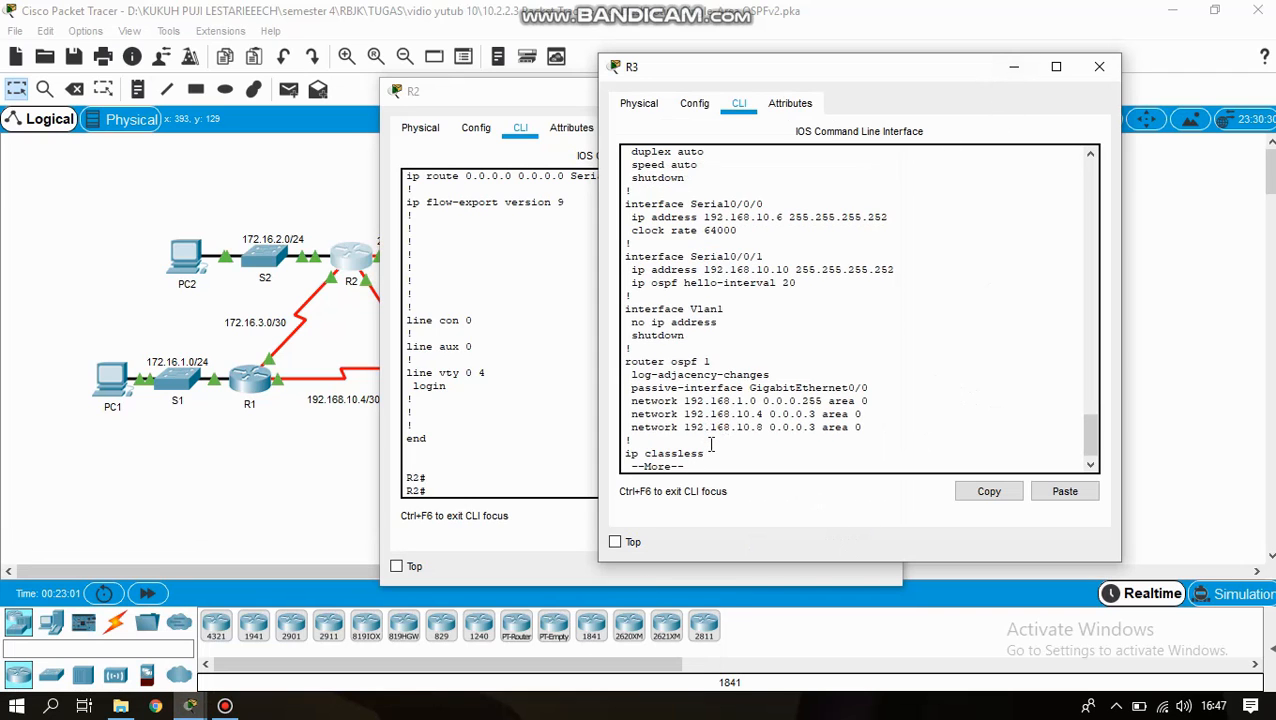
key(Return)
key(Return)
key(Return)
key(Return)
key(Return)
key(Return)
key(Return)
key(Return)
key(Return)
key(Return)
key(Return)
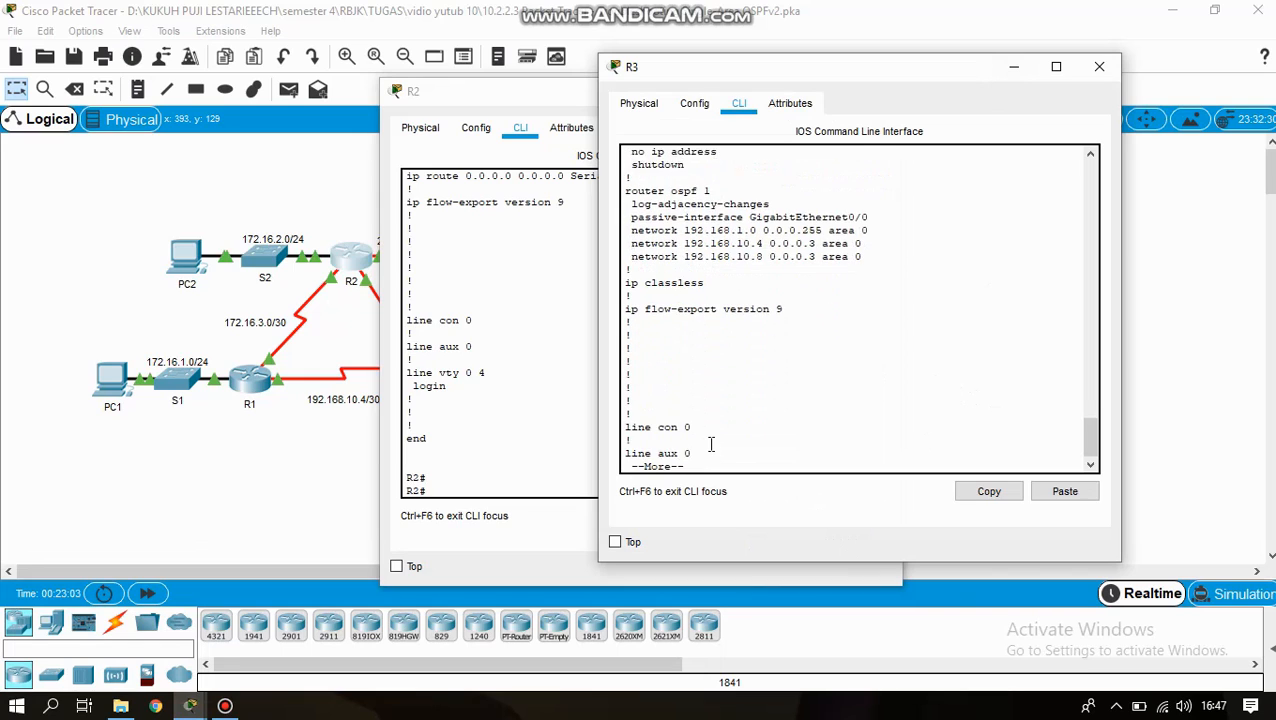
key(Return)
key(Return)
key(Return)
key(Return)
key(Return)
key(Return)
key(Return)
key(Return)
key(Return)
key(Return)
key(Return)
key(Return)
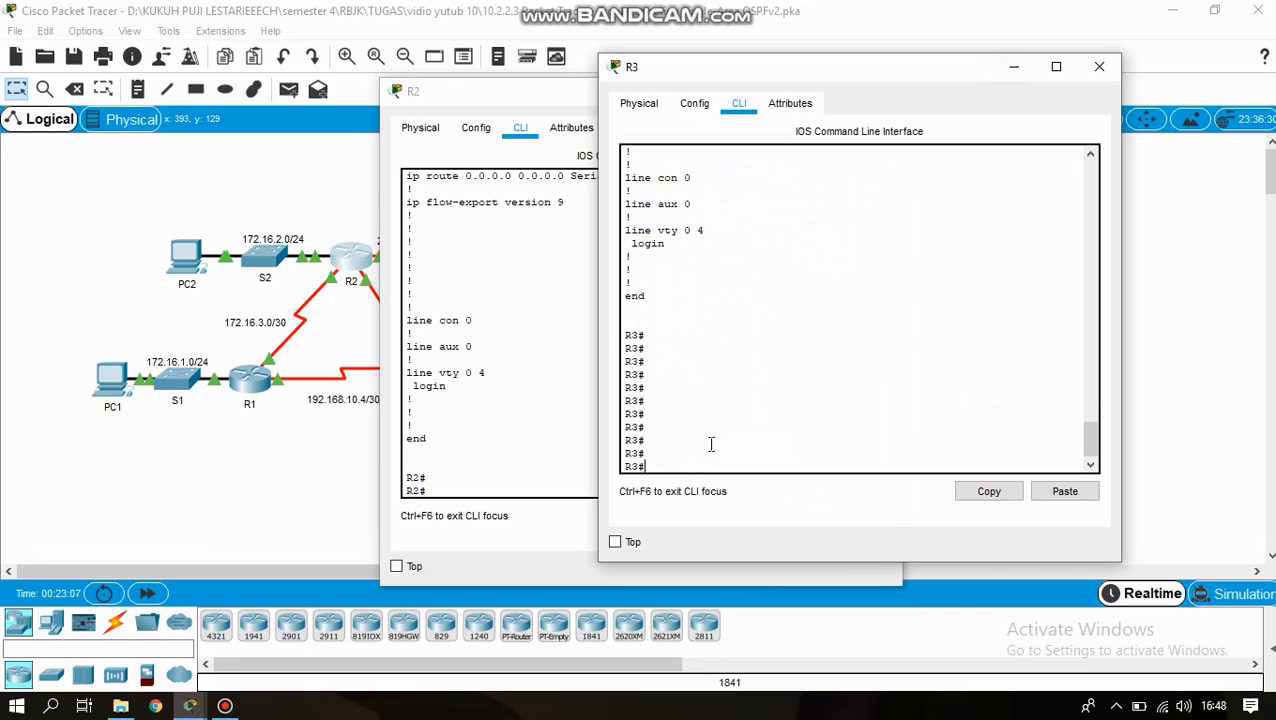
- Enter global configuration on R3 and open the configuration of OSPF process 1
text(conf t)
key(Return)
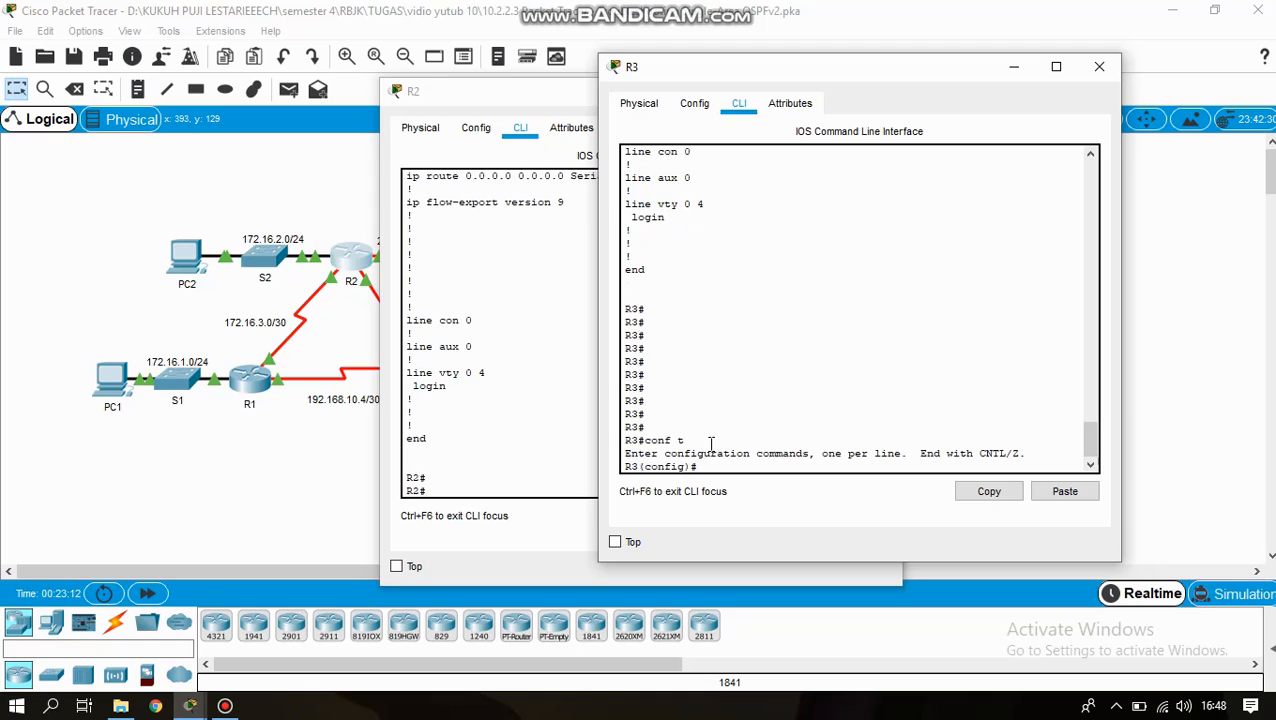
text(roter os)
key(Tab)
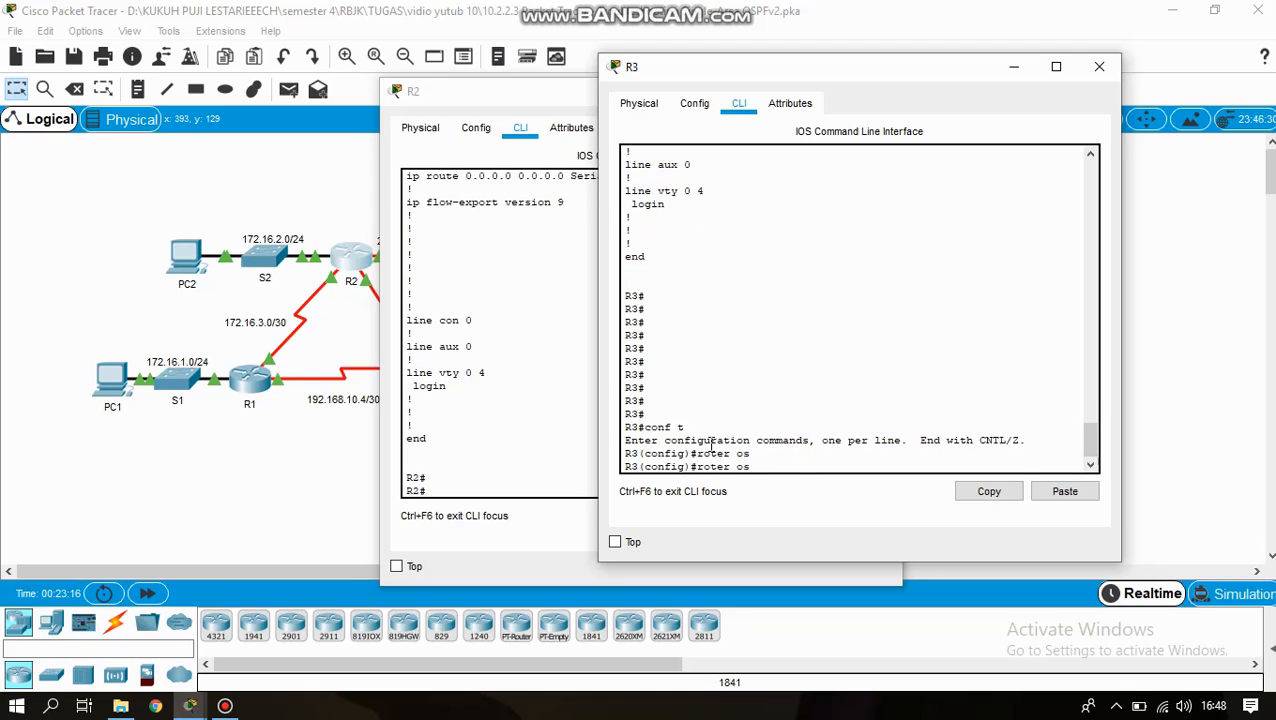
text(p)
key(Tab)
text(f 1)
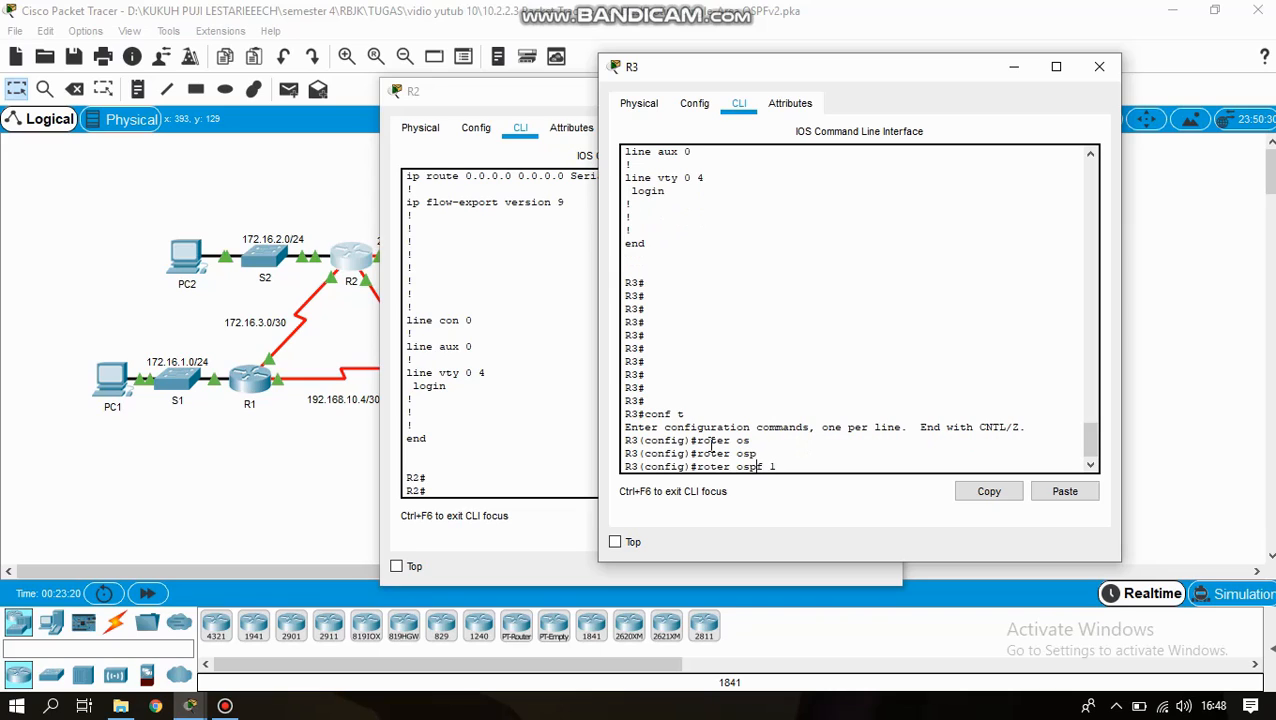
key(Left)
key(Left)
key(Left)
key(Left)
key(Left)
key(Left)
key(Left)
text(u)
key(Return)
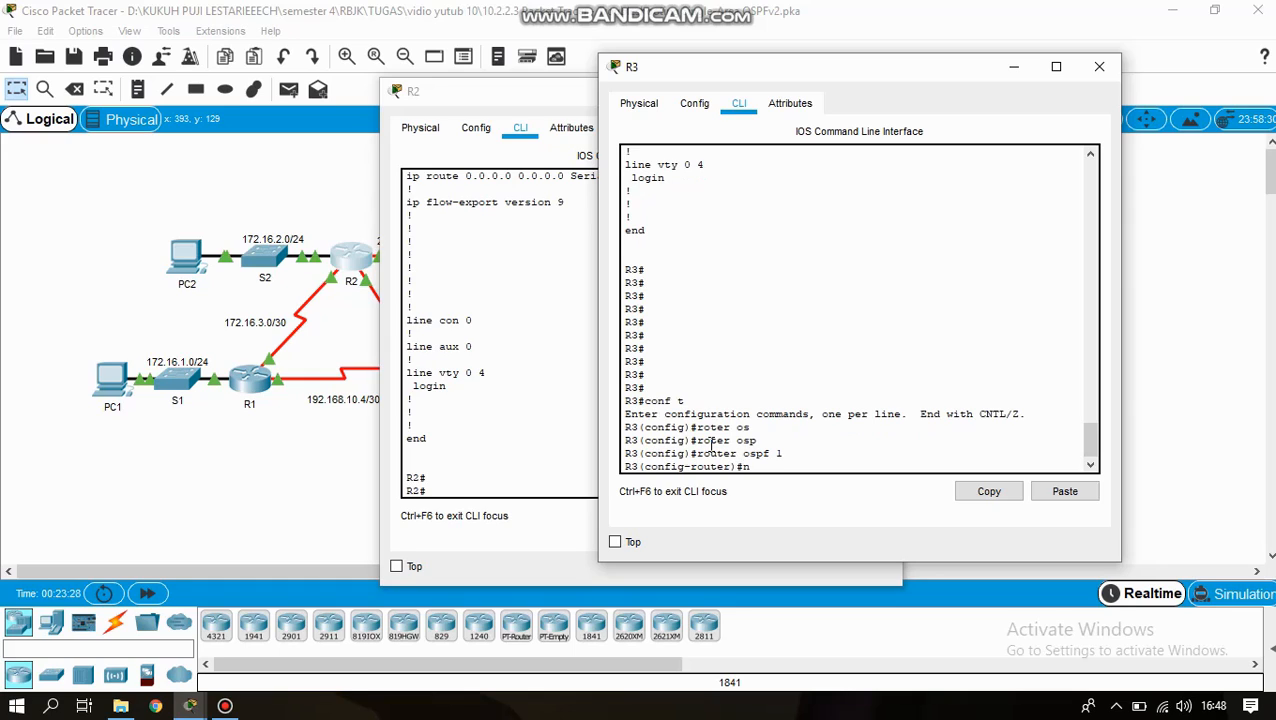
- Advertise network 10.3.3.3 with wildcard 0.0.0.0 in area 0 under R3's OSPF process
text(network)
text( 10)
text(.3.3.3)
text( o.o)
key(BackSpace)
key(BackSpace)
key(BackSpace)
text(0.0.0.0)
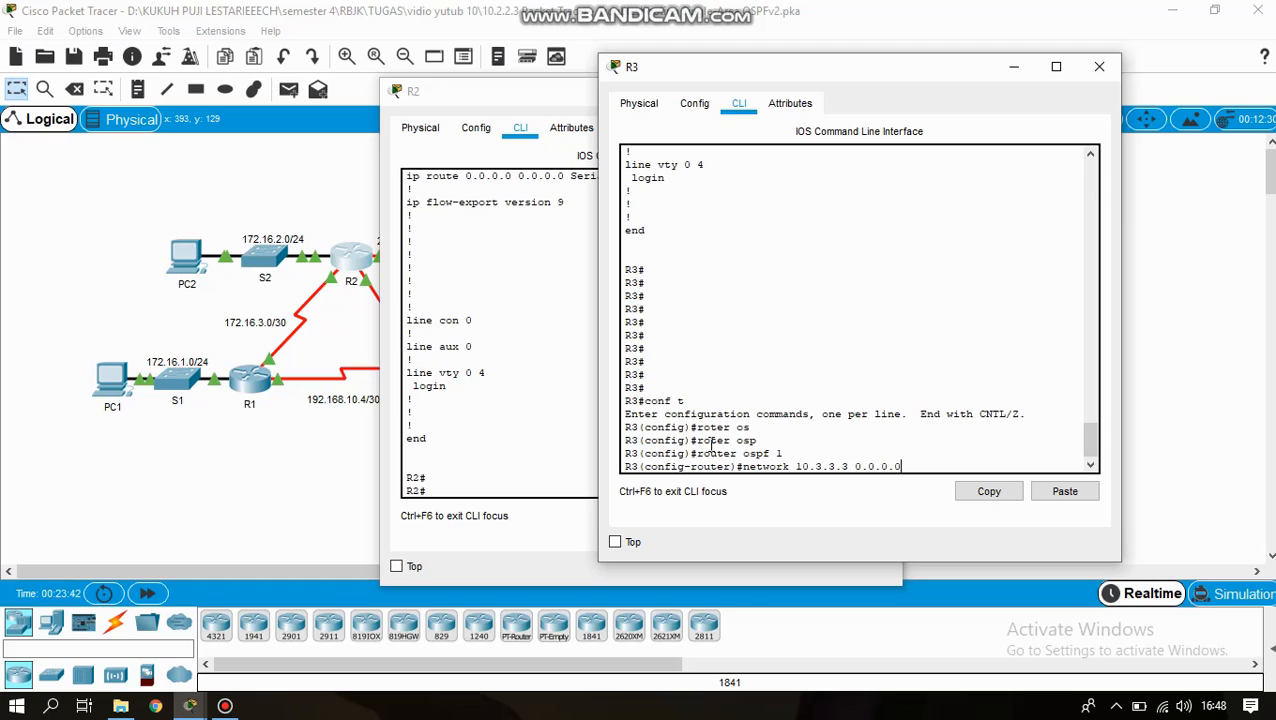
text( area 0)
key(Return)
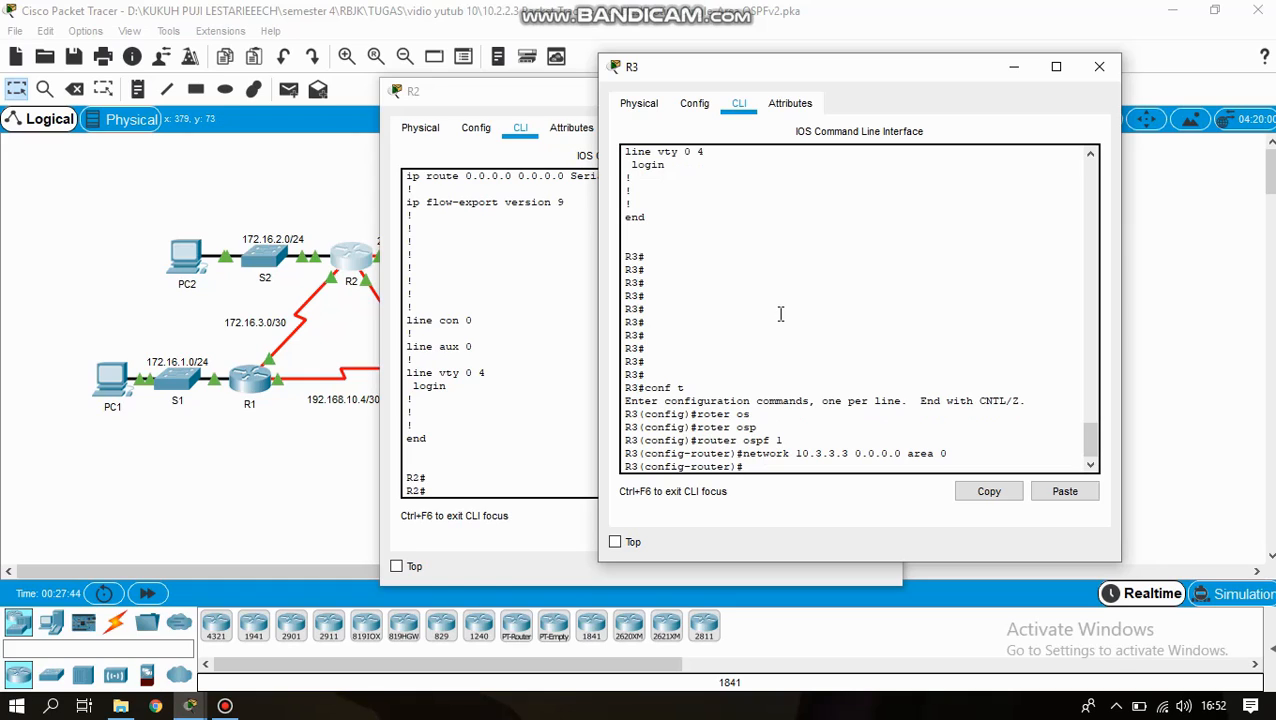
- Remove the OSPF hello-interval 20 setting from R3's s0/0/1 interface
text(int s0/0/1)
key(Return)
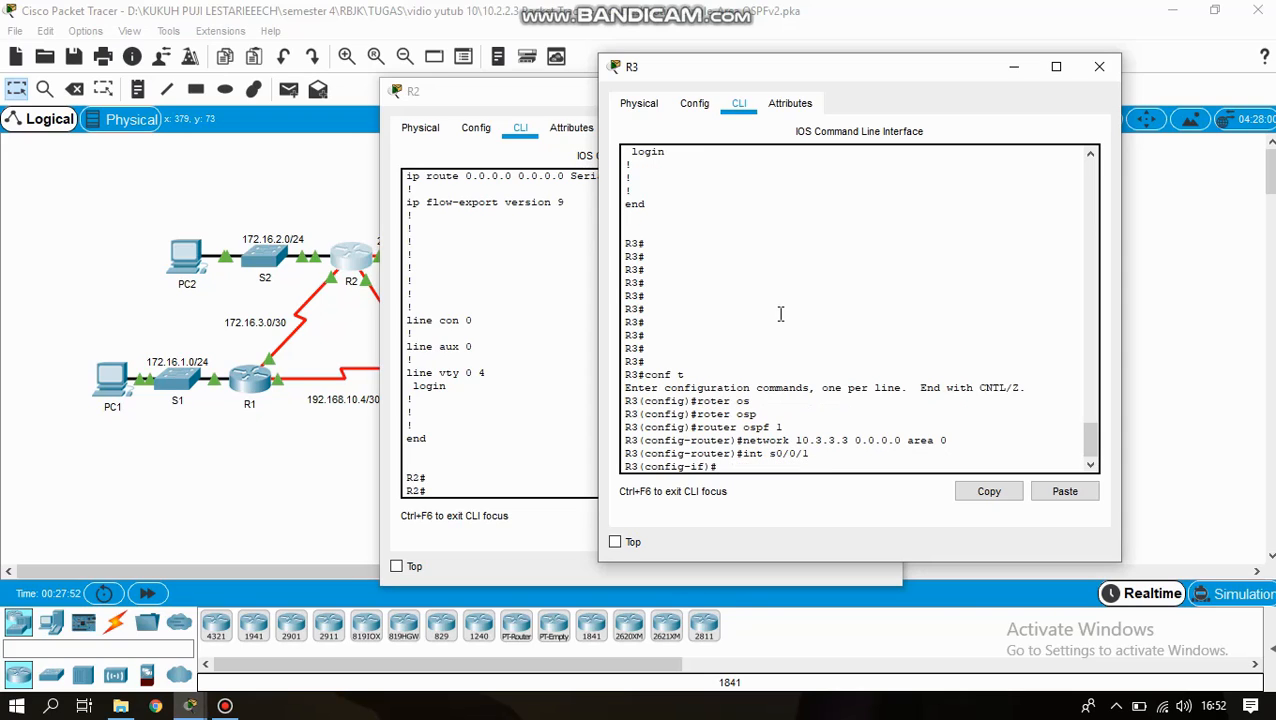
text(no ip os)
key(Tab)
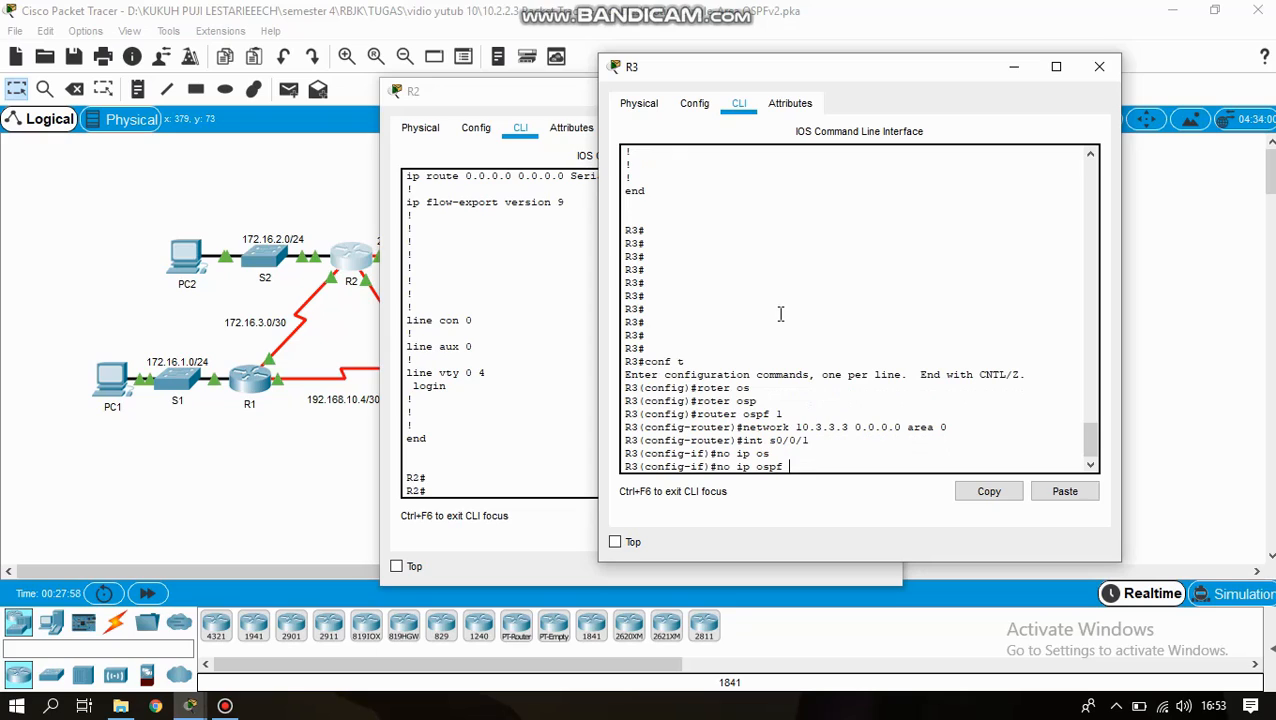
text(hel)
key(Tab)
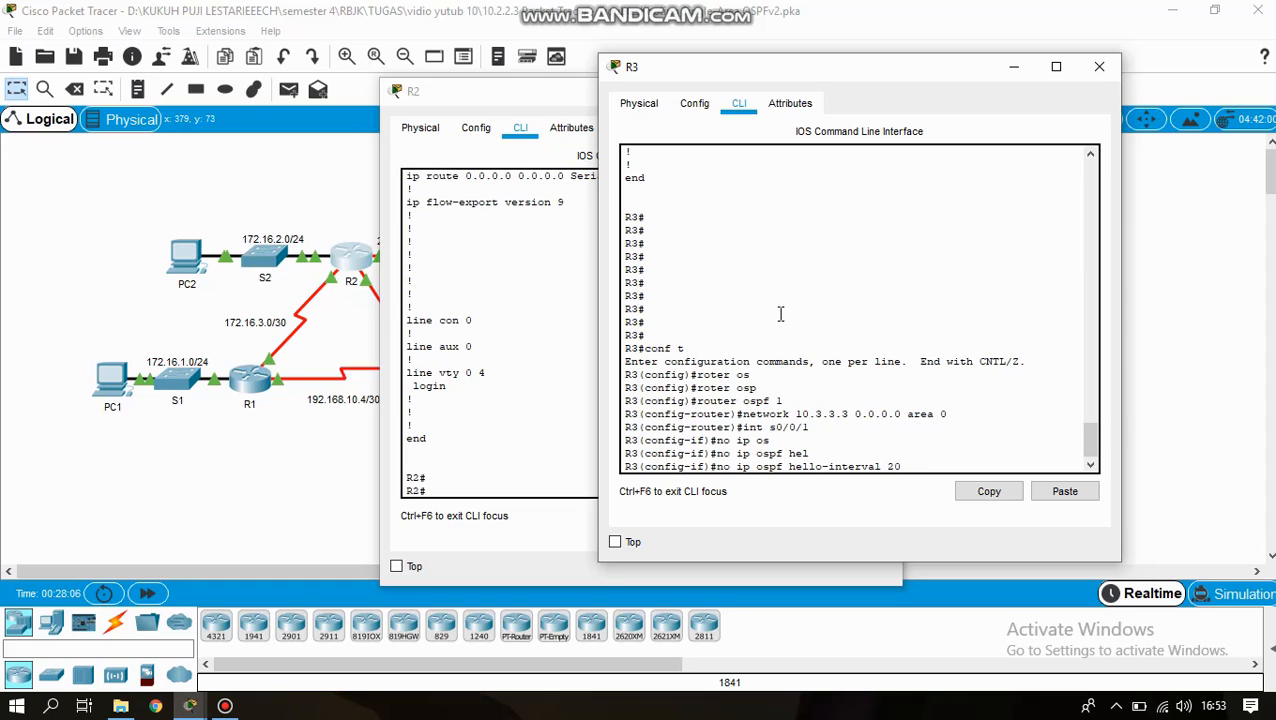
key(Return)
- Leave configuration mode on R3 and save the configuration with write memory
text(en)
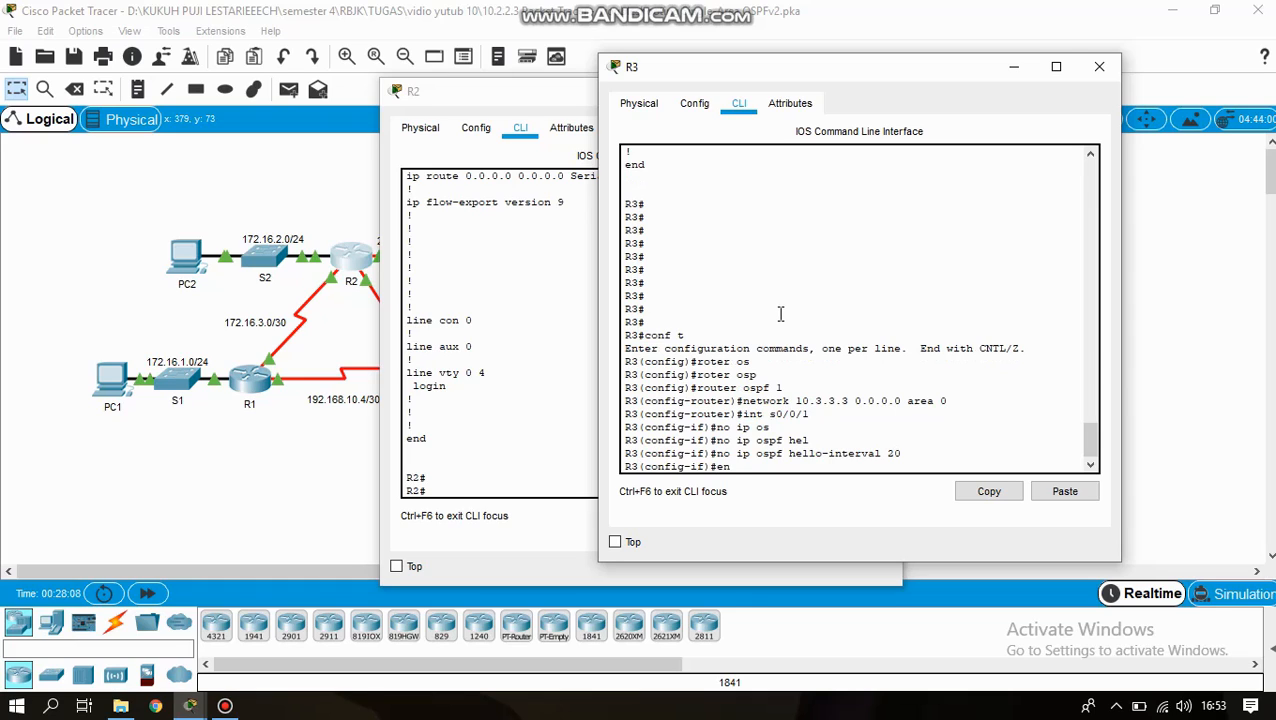
text(d)
key(Return)
text(wr)
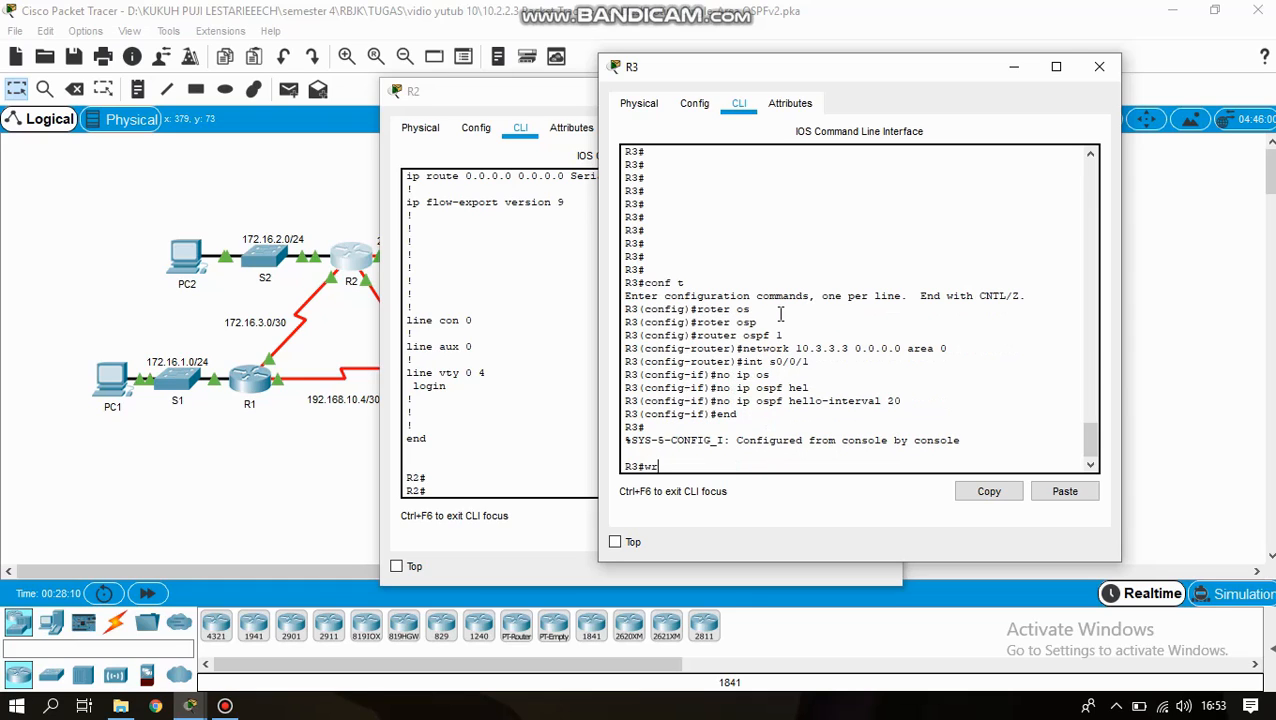
text(ite)
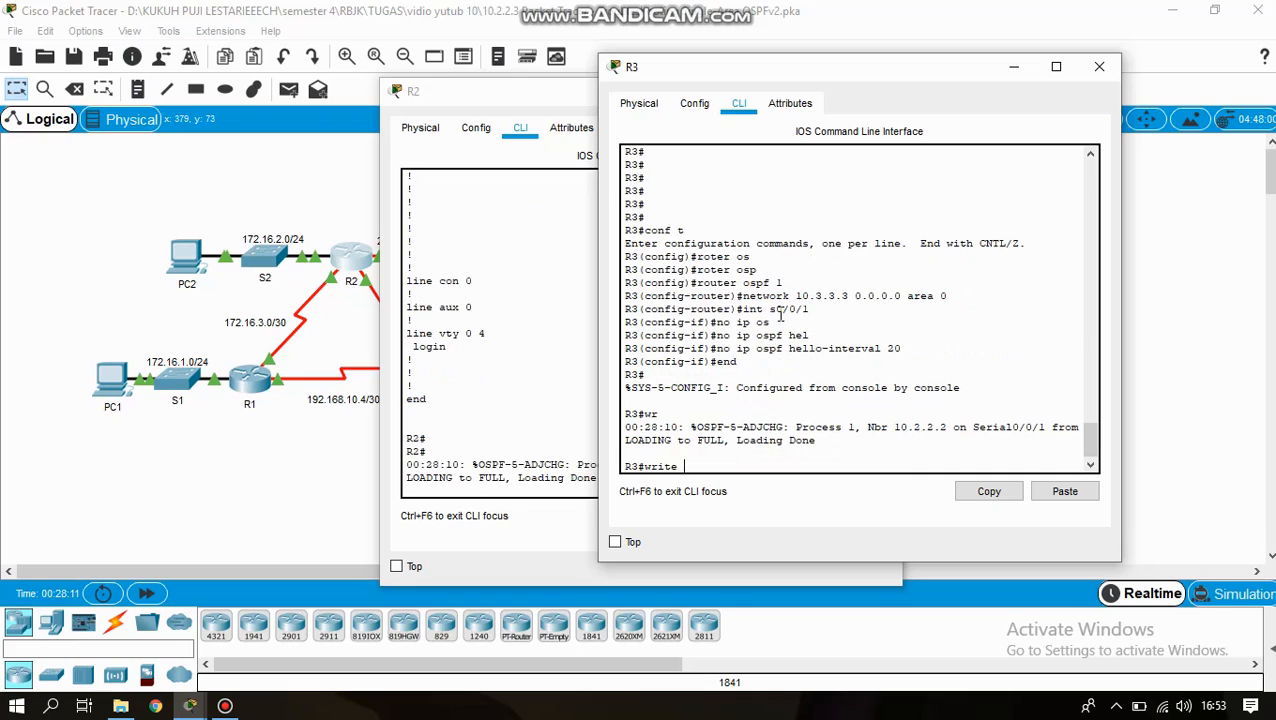
text( m)
key(Tab)
key(Return)
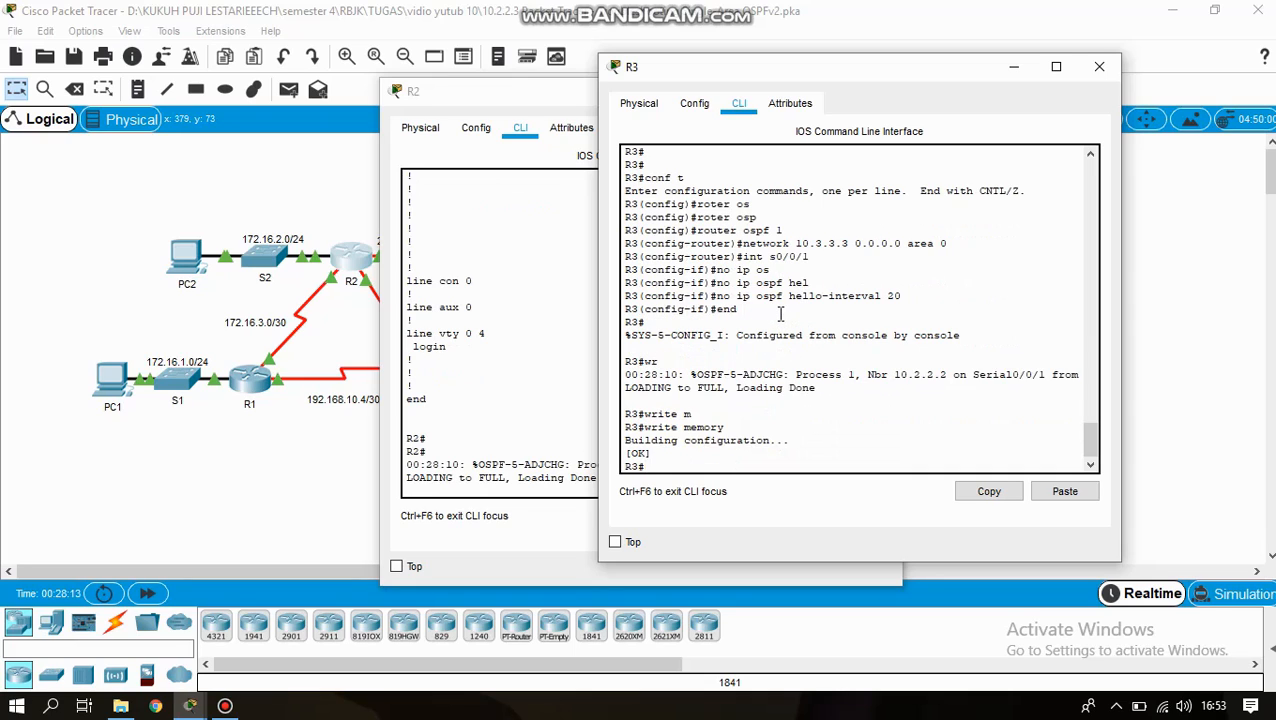
key(Return)
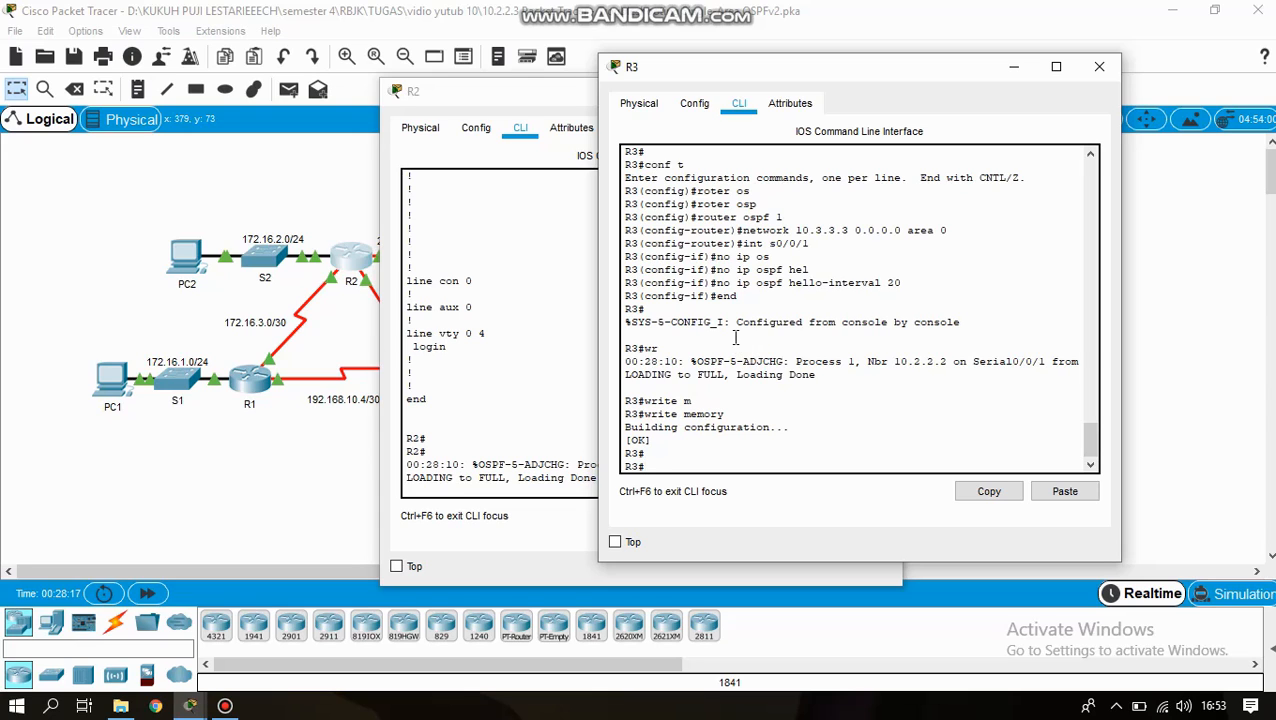
- Close the R3 and R2 windows and bring up the PT Activity instructions at the PC rows of the addressing table
click(1097, 66)
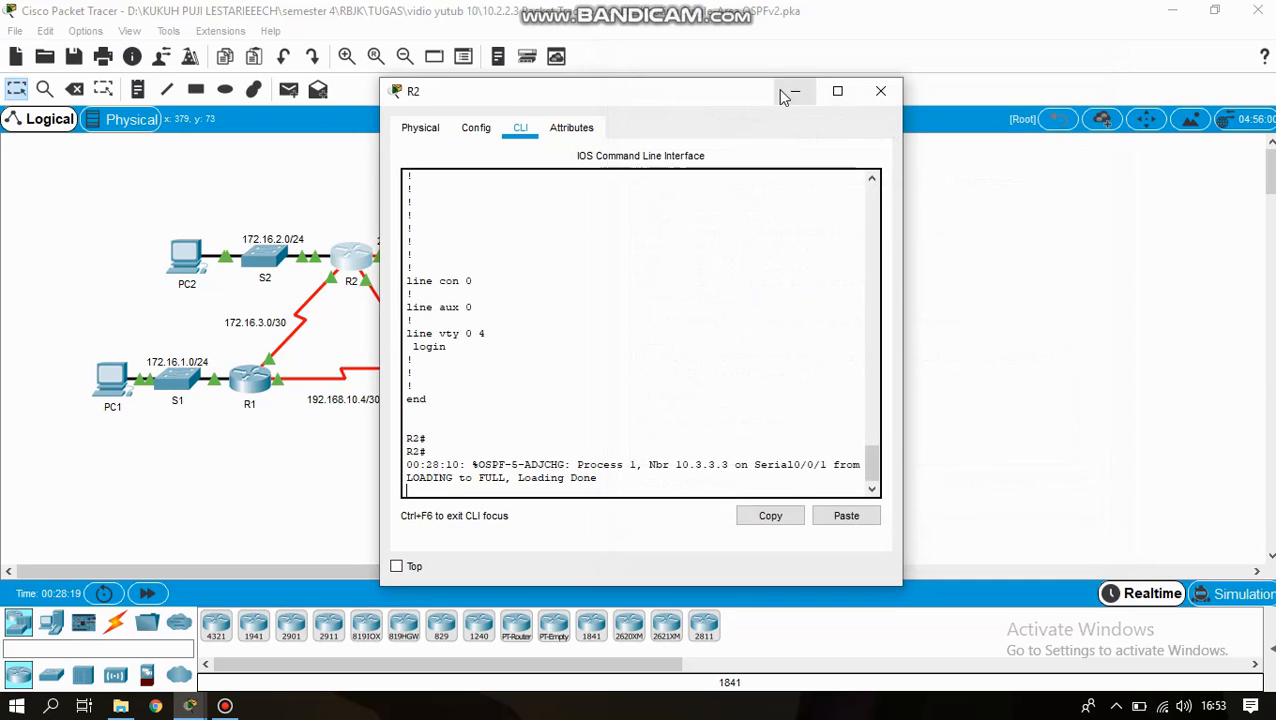
click(879, 91)
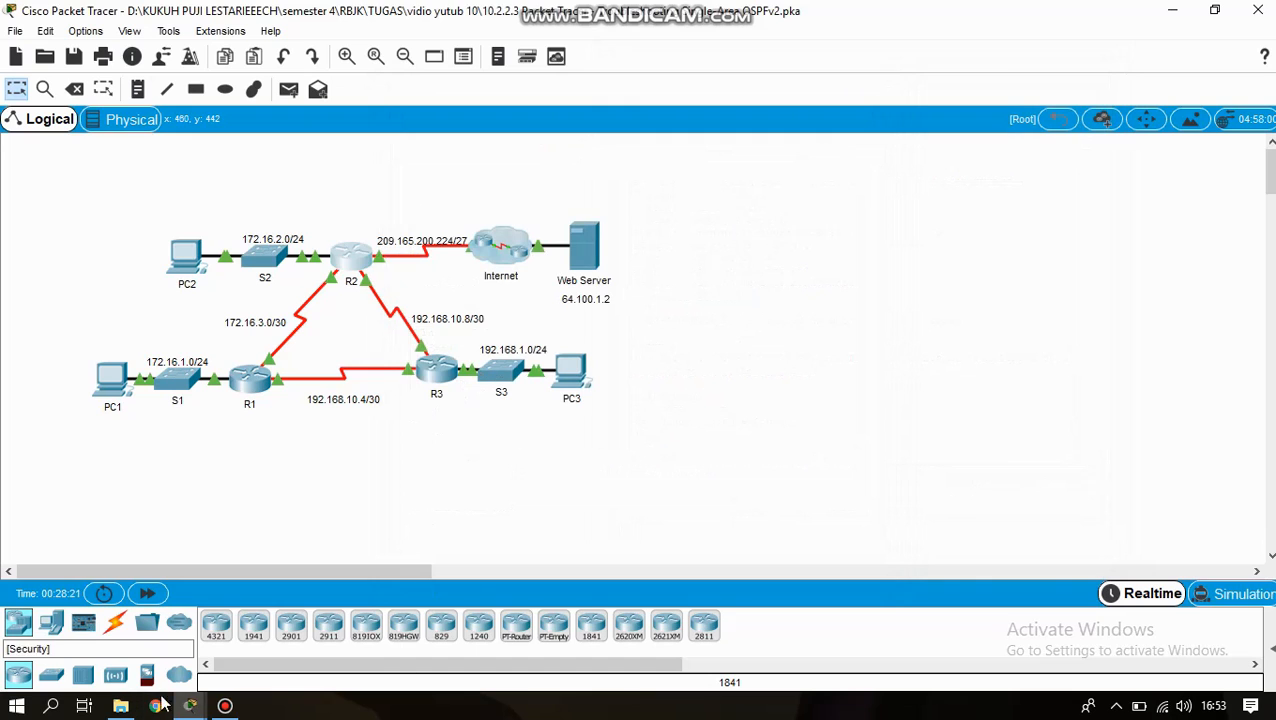
mouse_move(189, 706)
click(296, 628)
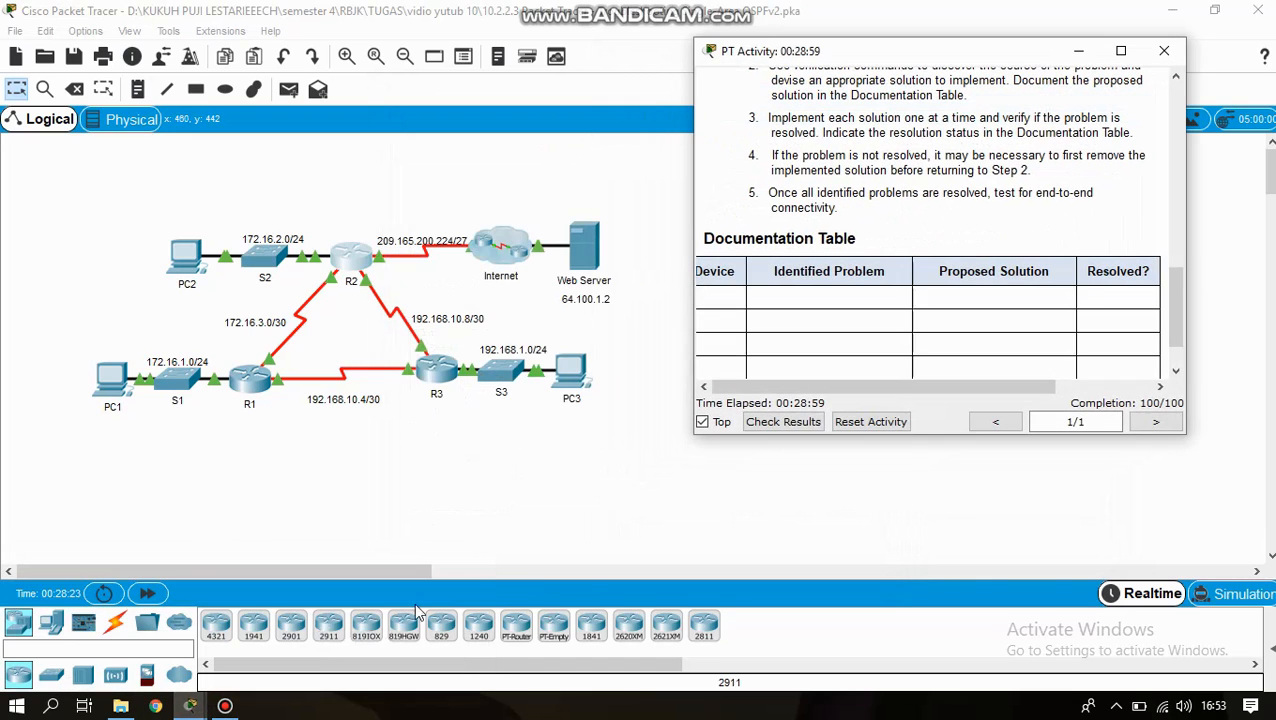
scroll(925, 237, down, 1)
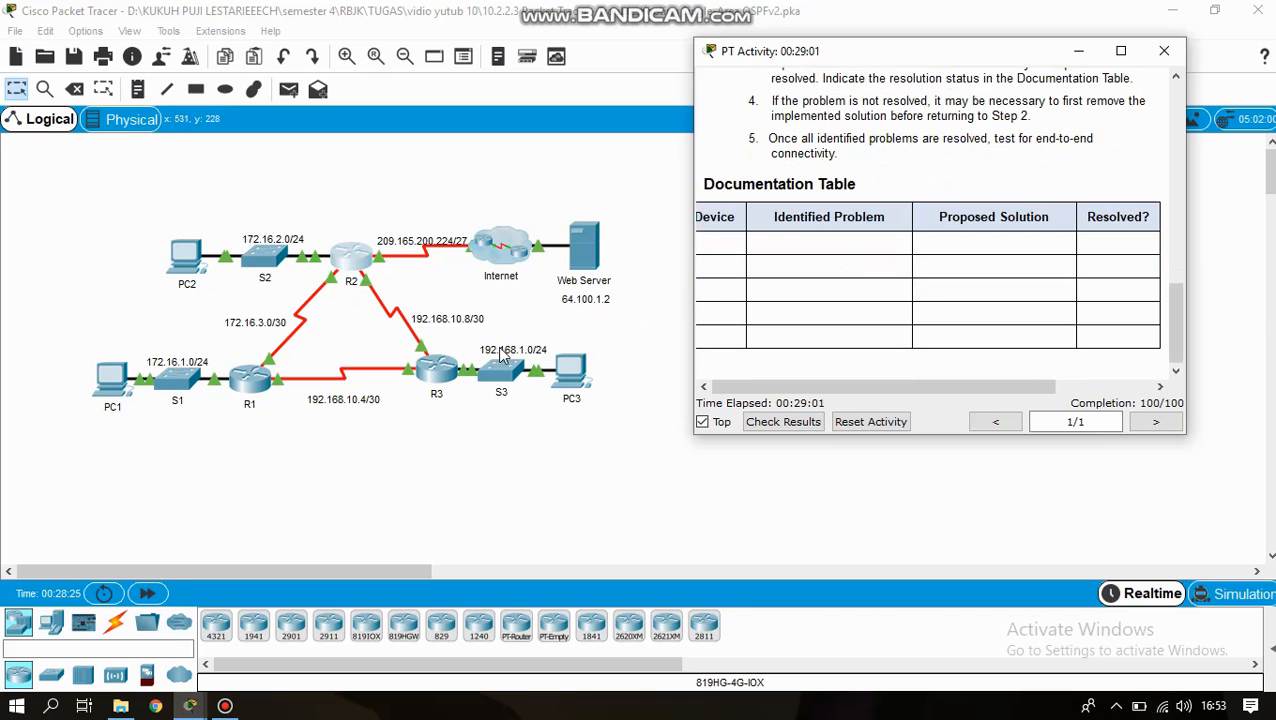
scroll(1034, 270, up, 10)
scroll(1030, 275, down, 5)
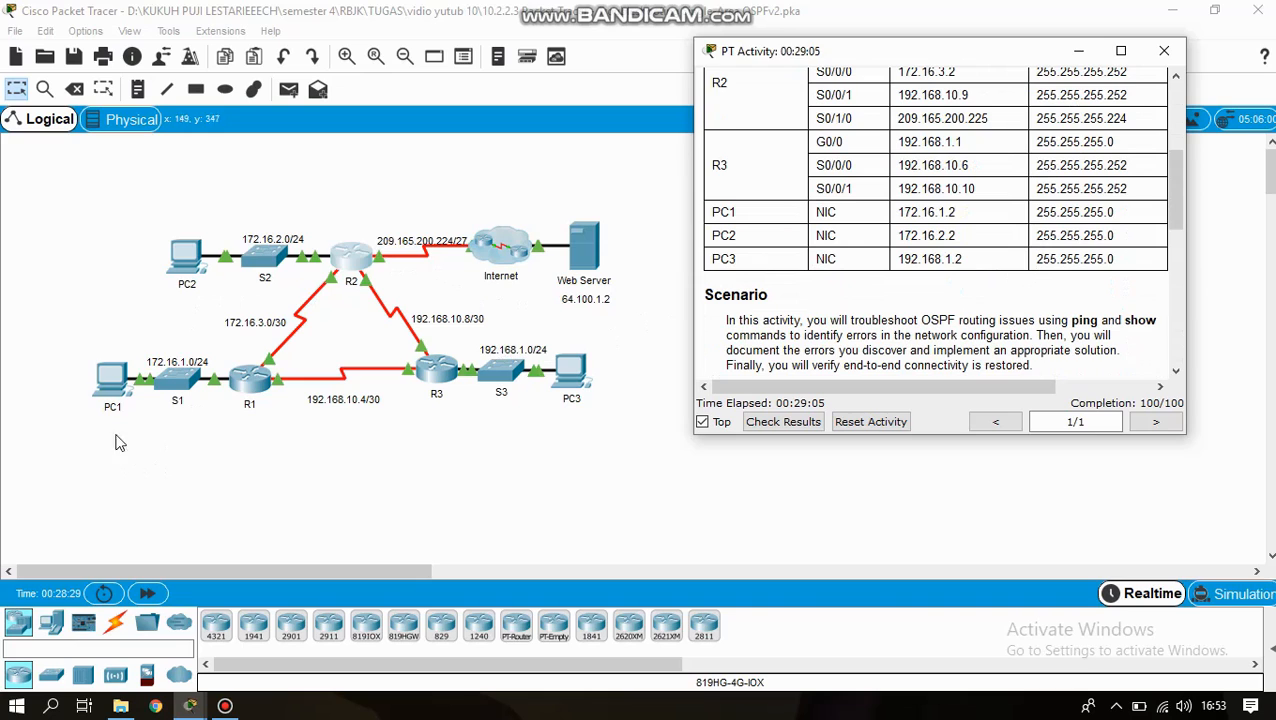
- Open PC1's Command Prompt and run ipconfig to check its addressing
click(104, 394)
click(107, 391)
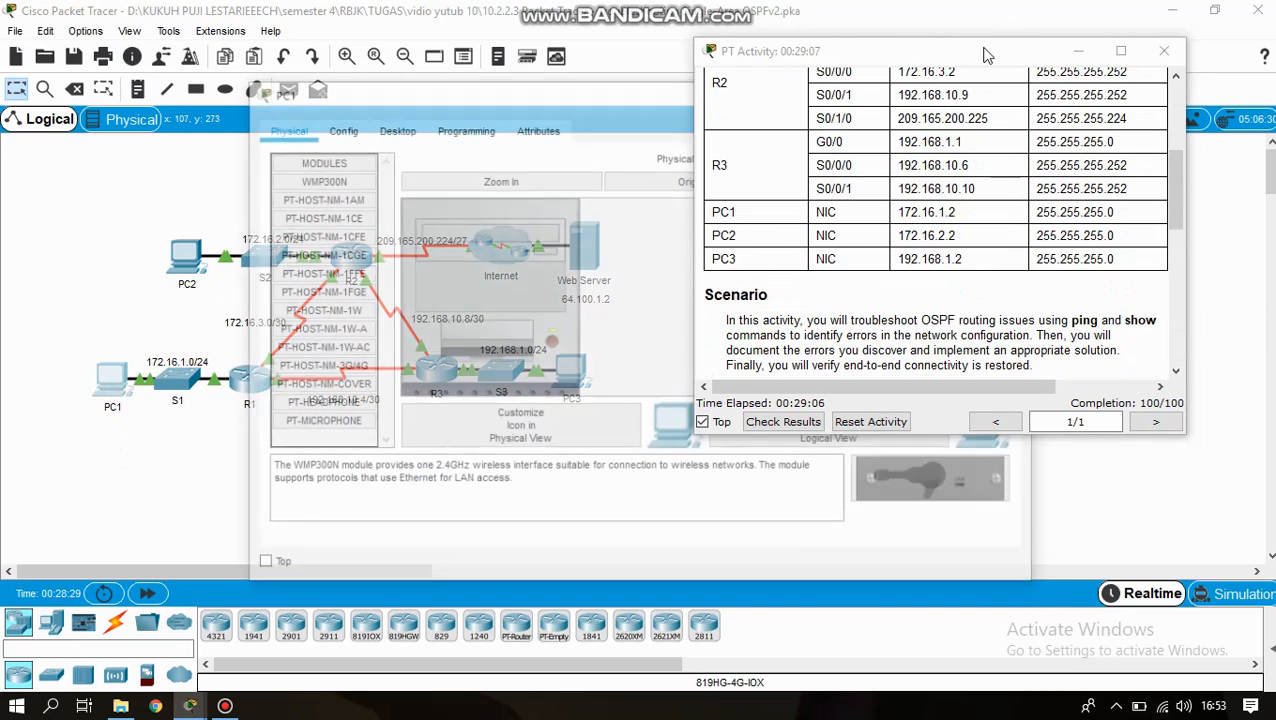
click(394, 128)
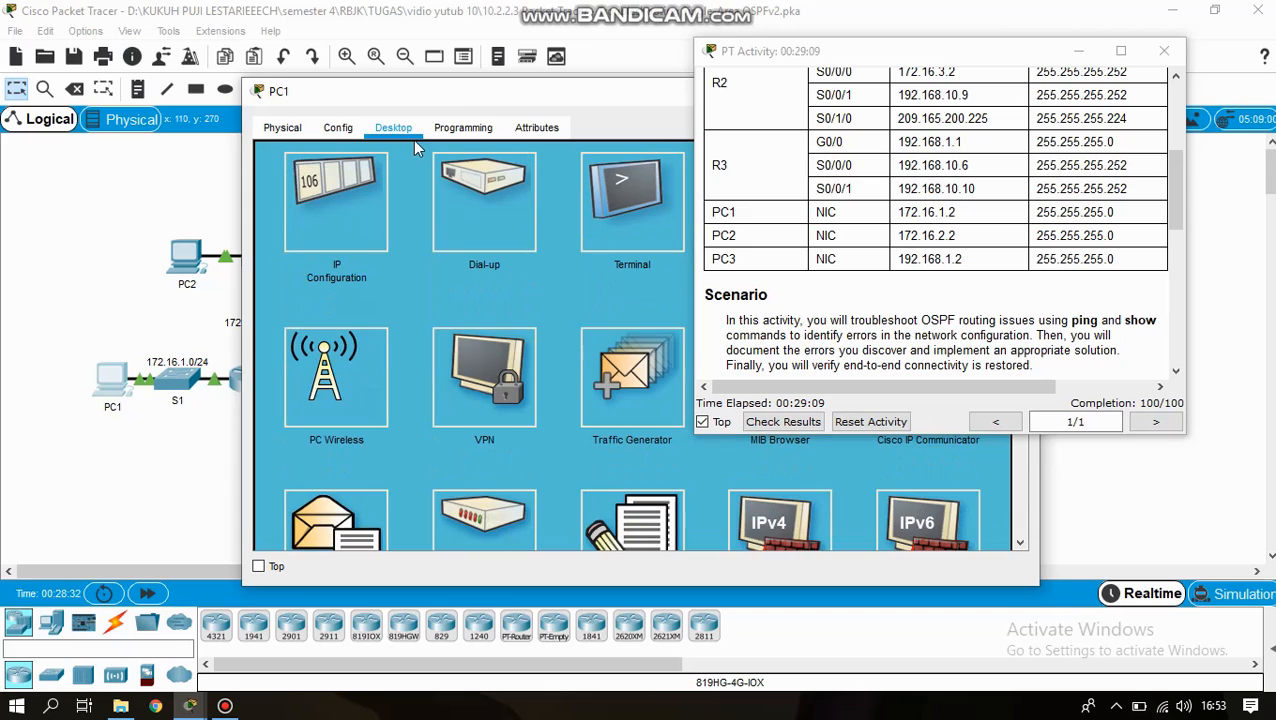
drag(583, 101, 424, 73)
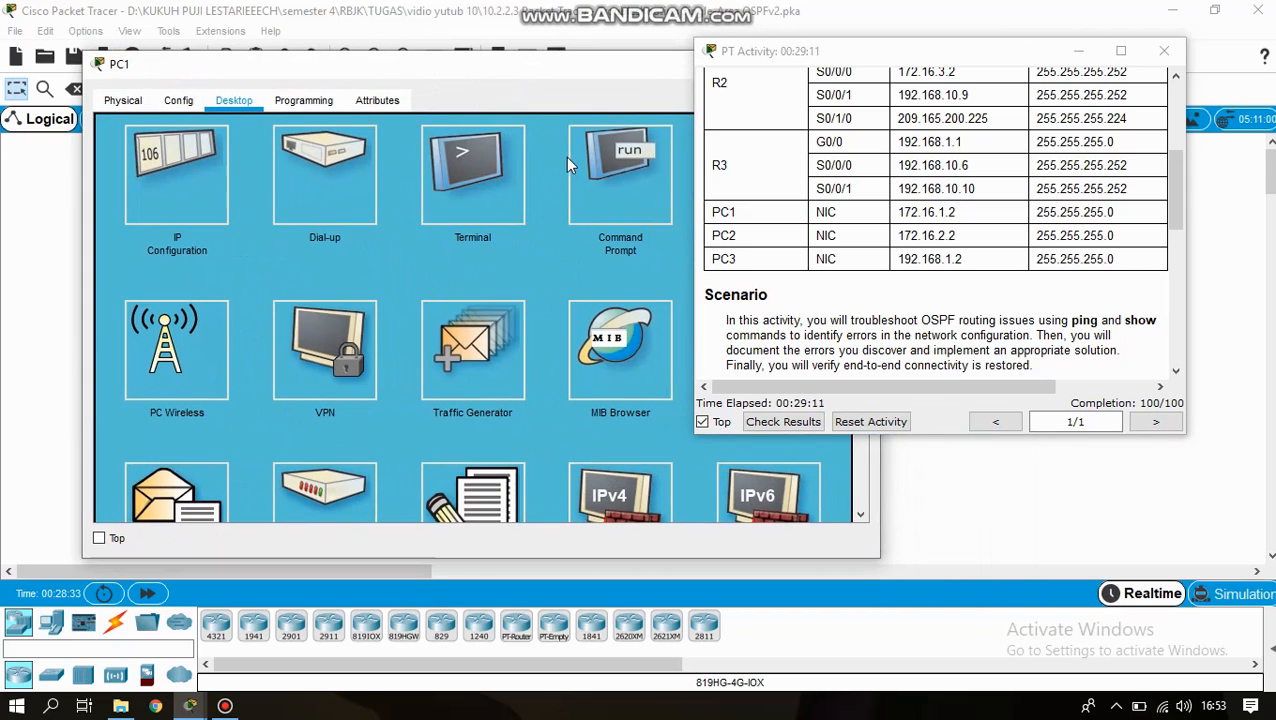
click(607, 185)
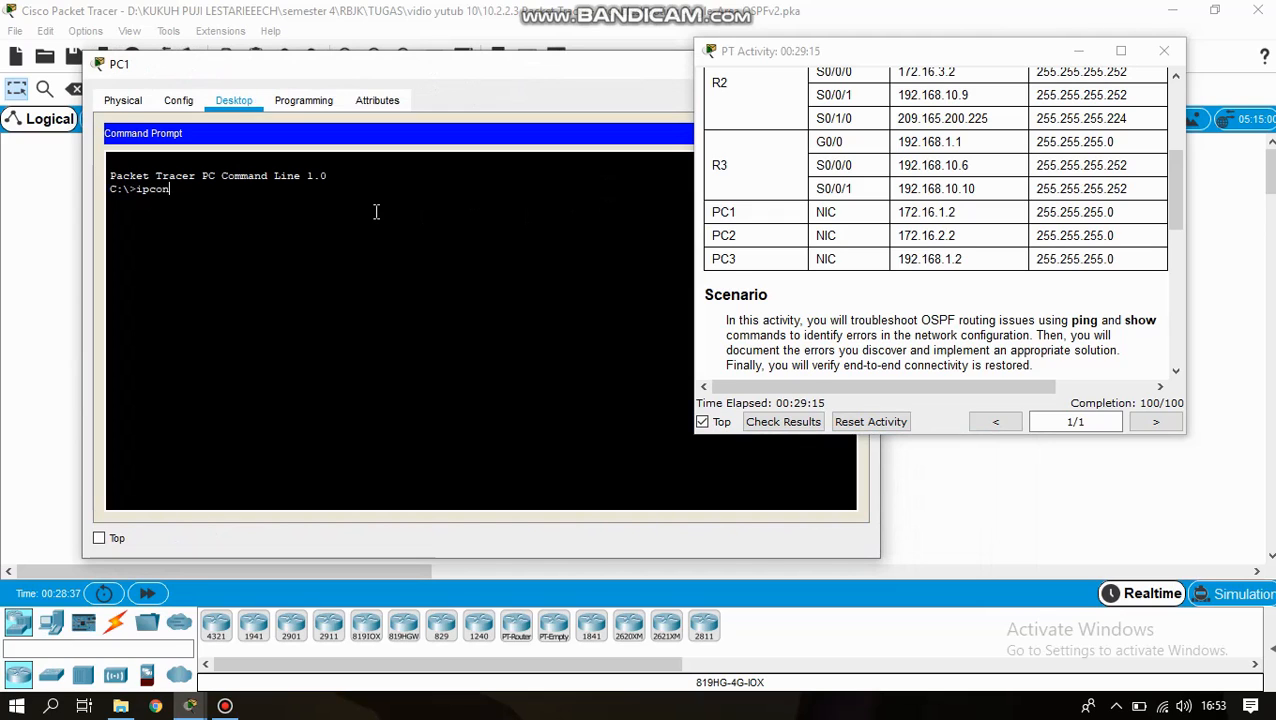
key(Return)
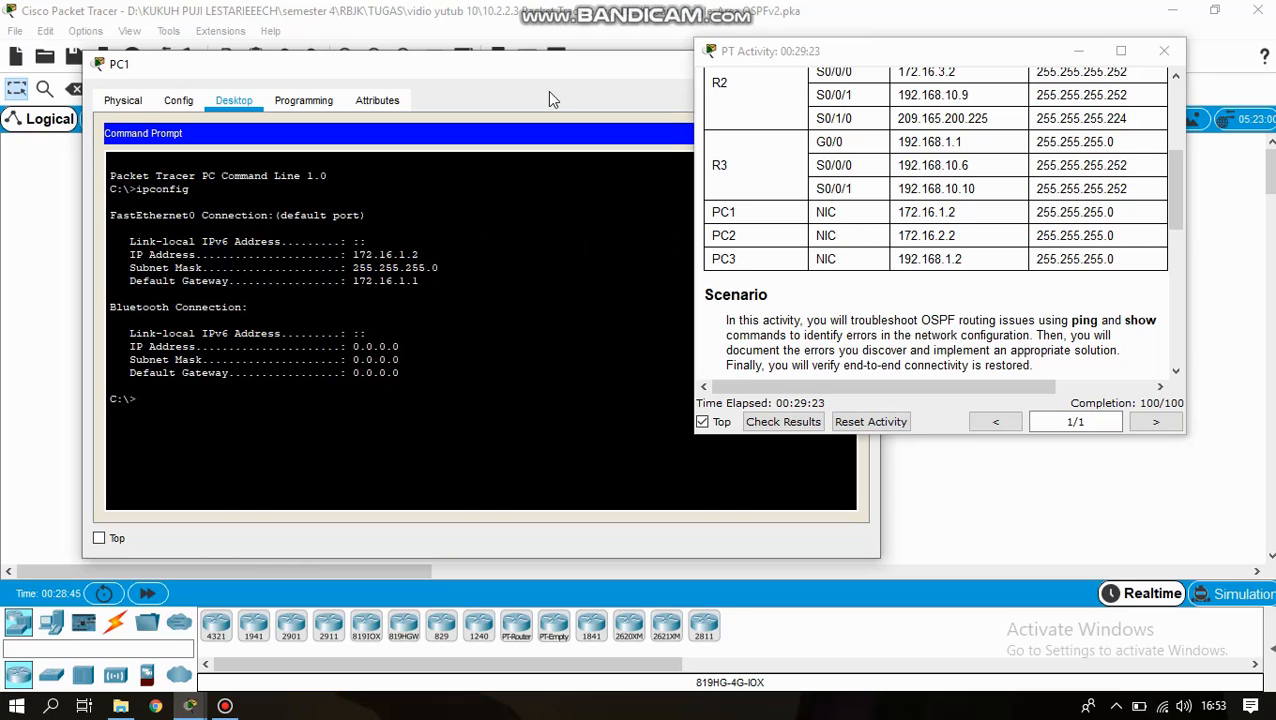
- Move the PT Activity window aside, close PC1 and open PC2's desktop applications
drag(840, 60, 900, 154)
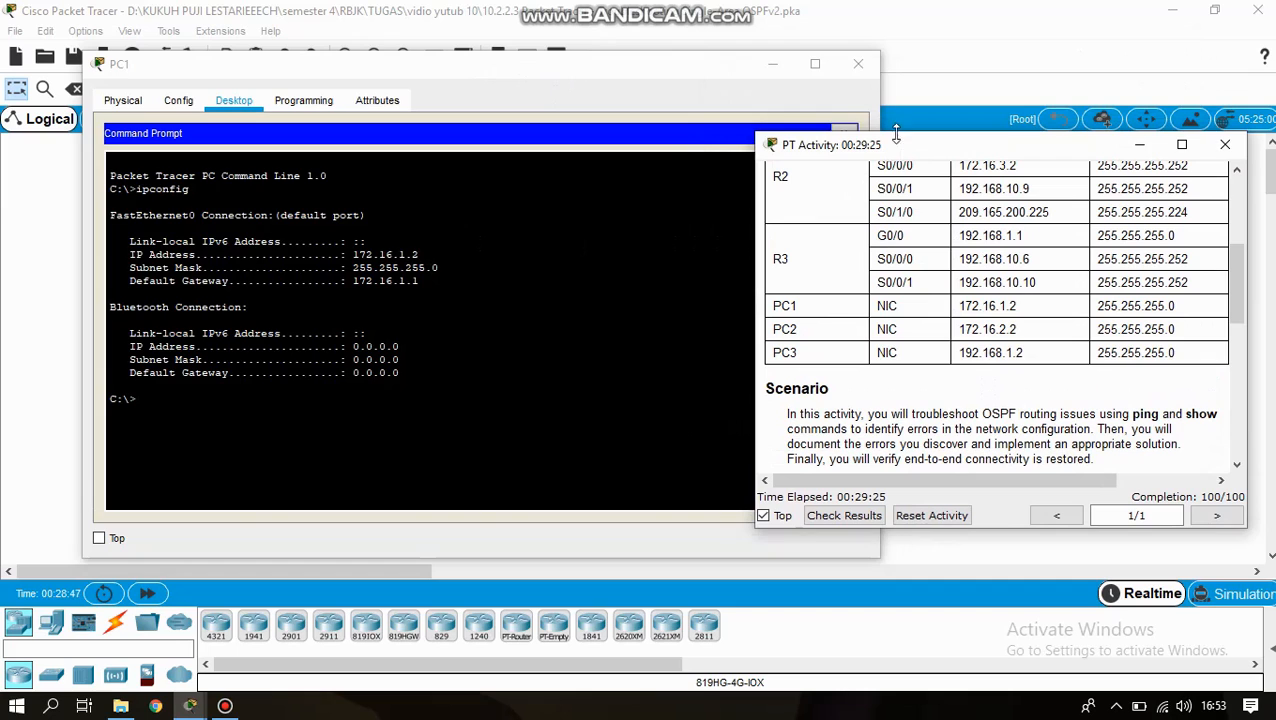
click(866, 63)
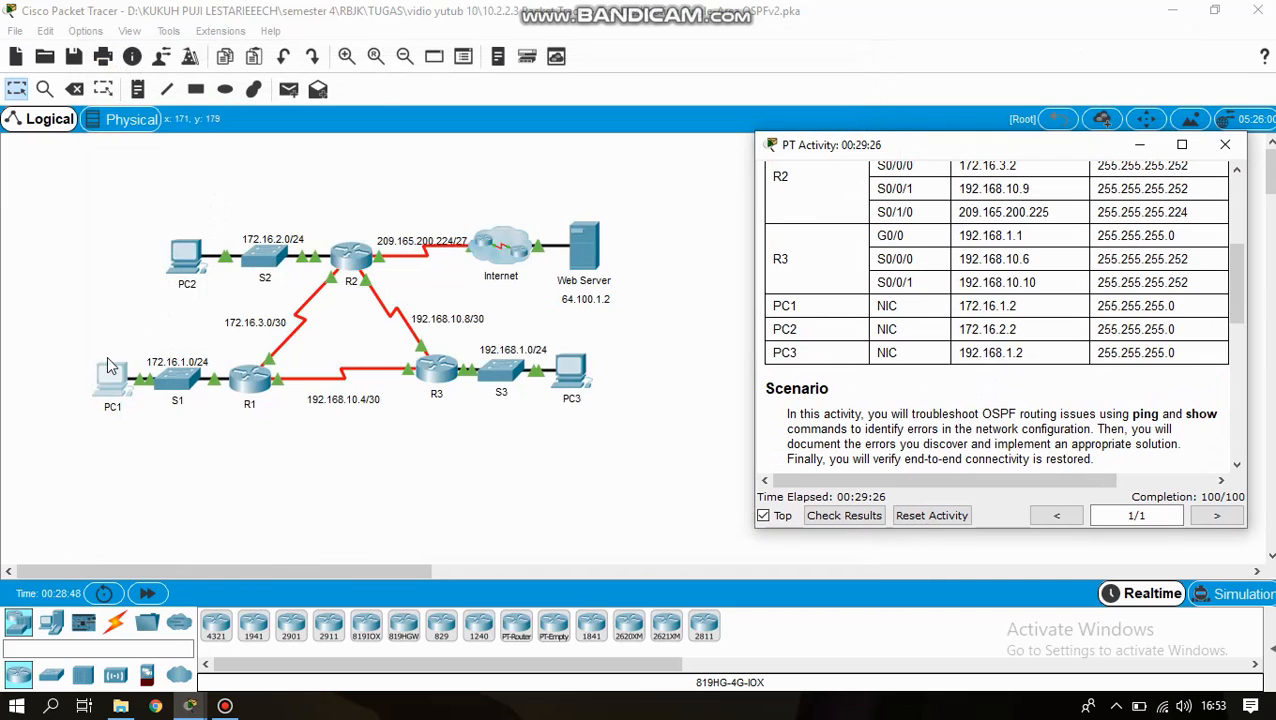
click(200, 256)
click(391, 129)
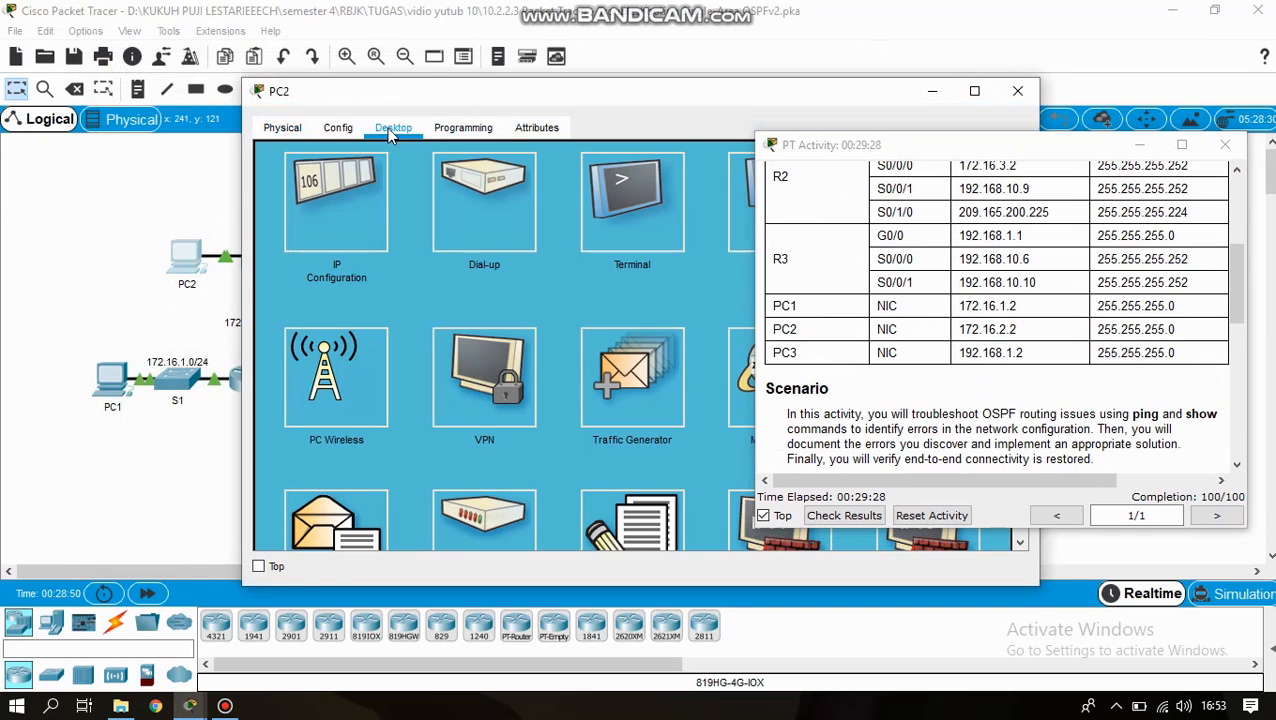
click(636, 221)
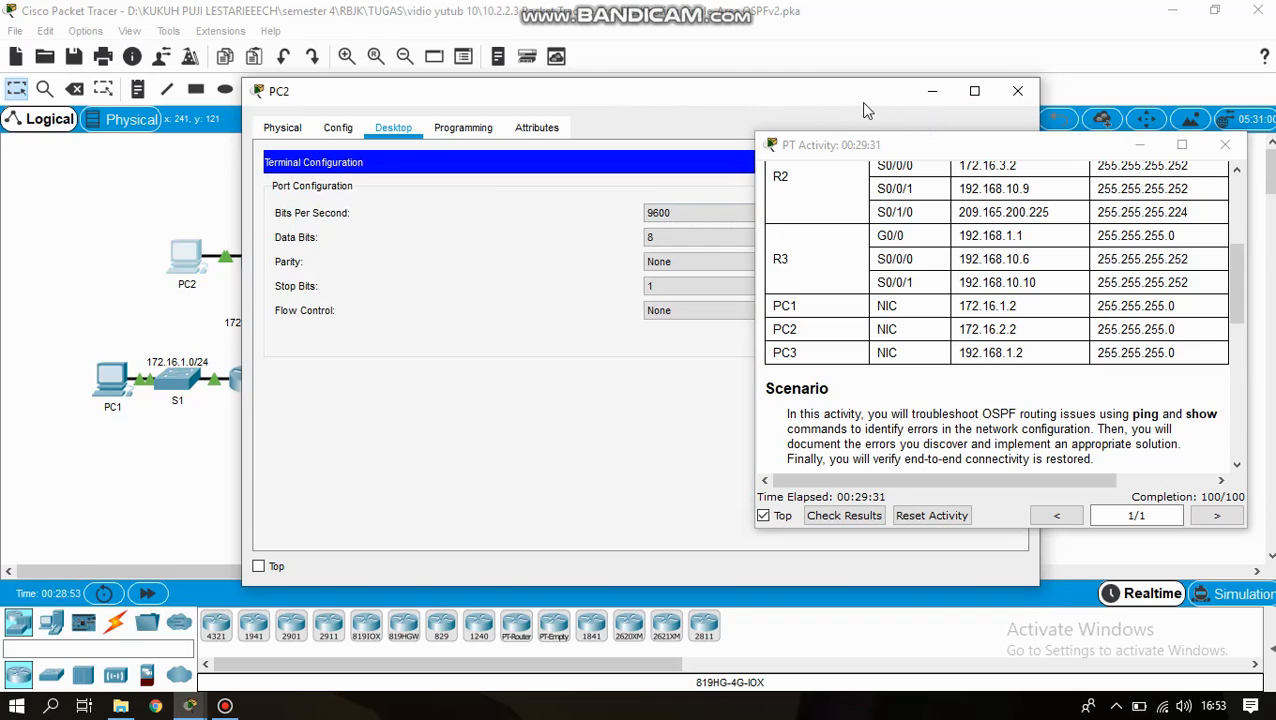
drag(866, 104, 592, 68)
click(747, 130)
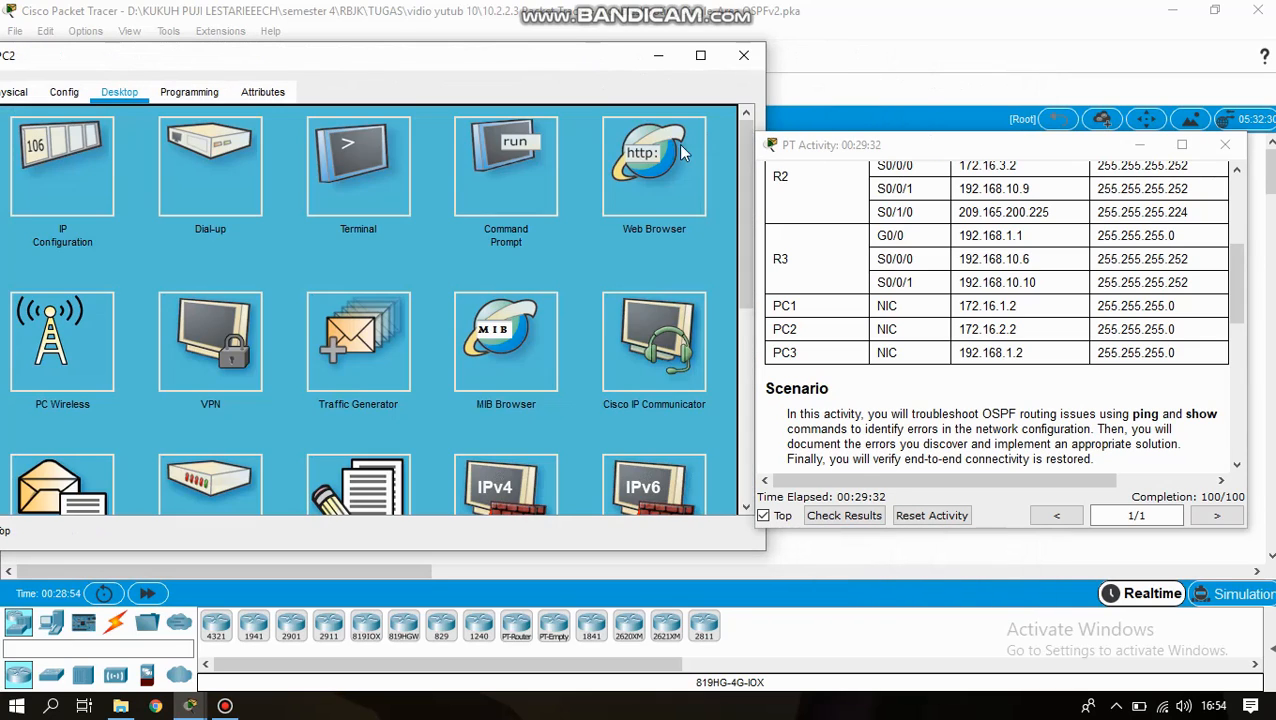
click(372, 178)
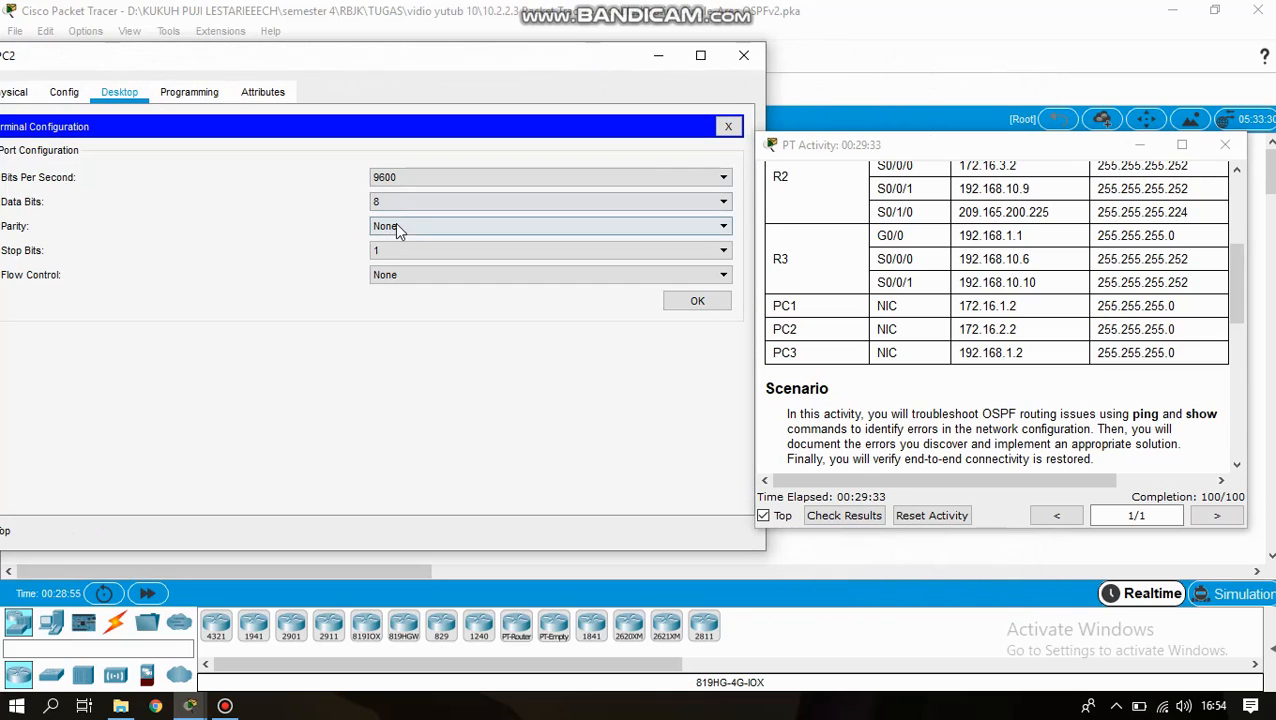
click(734, 130)
- Run ipconfig in PC2's Command Prompt to check its addressing, and close PC2's window
click(502, 151)
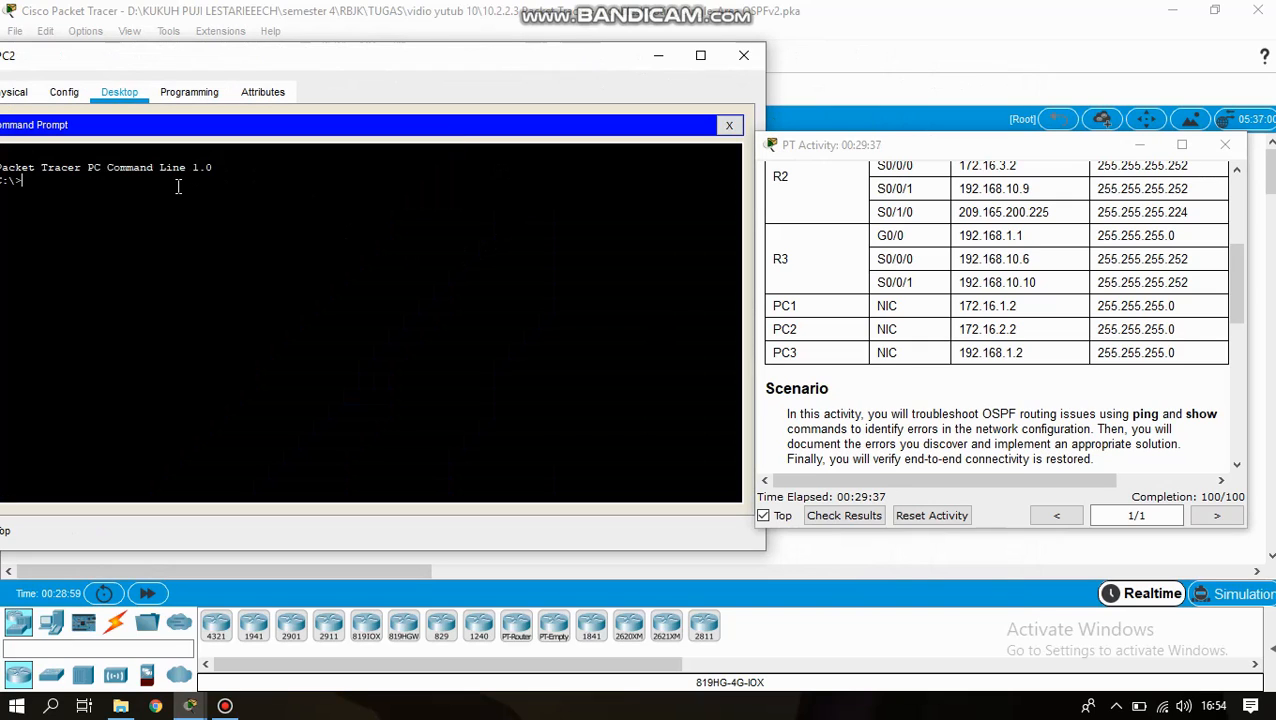
text(ipcon)
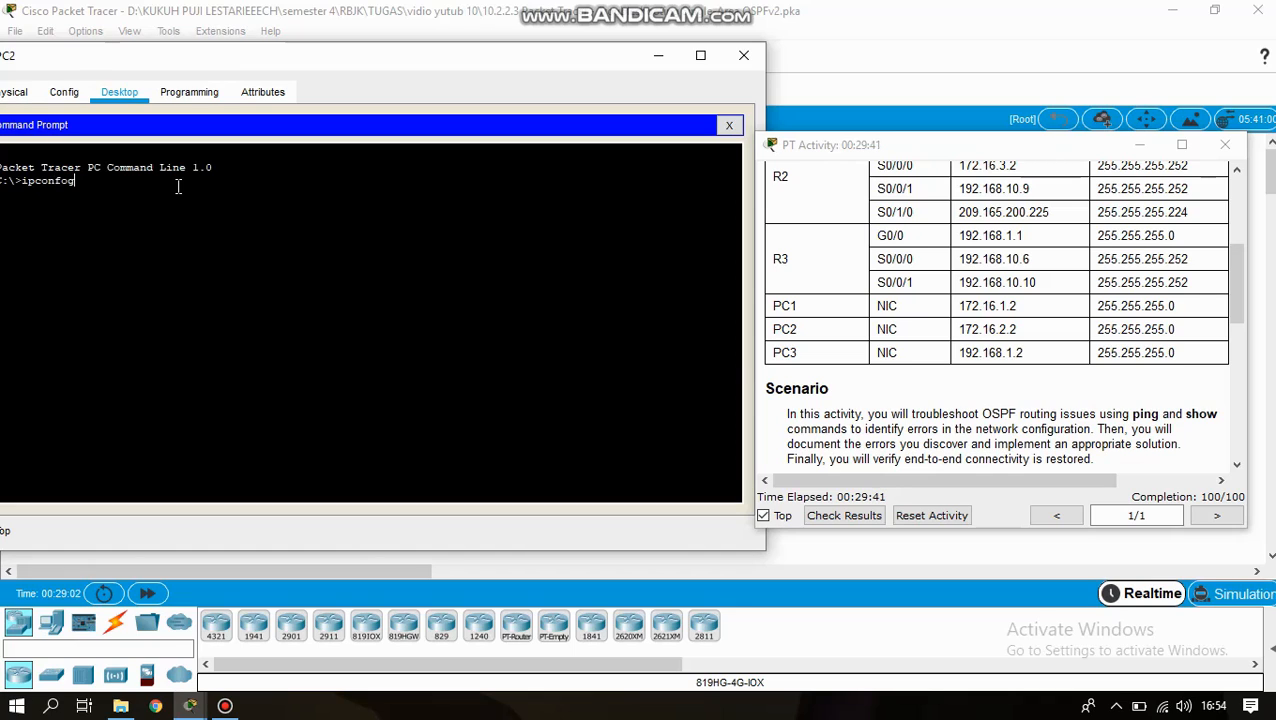
text(fig)
key(Return)
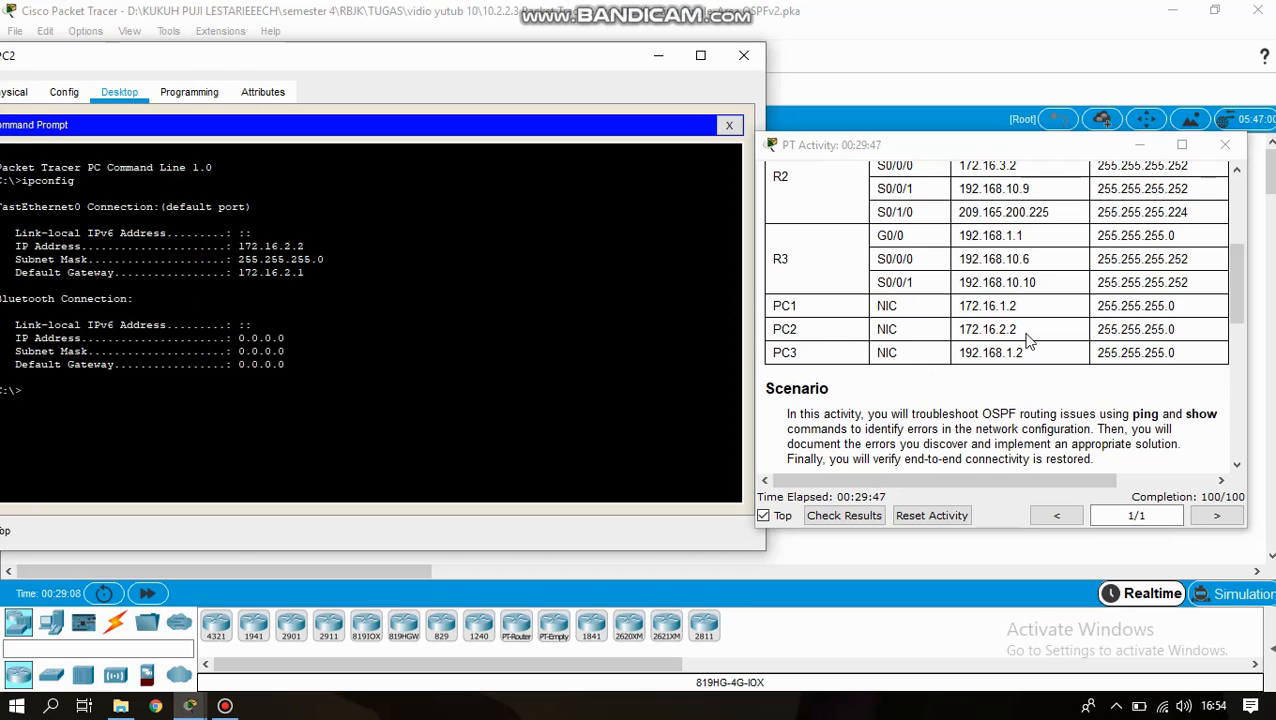
click(748, 56)
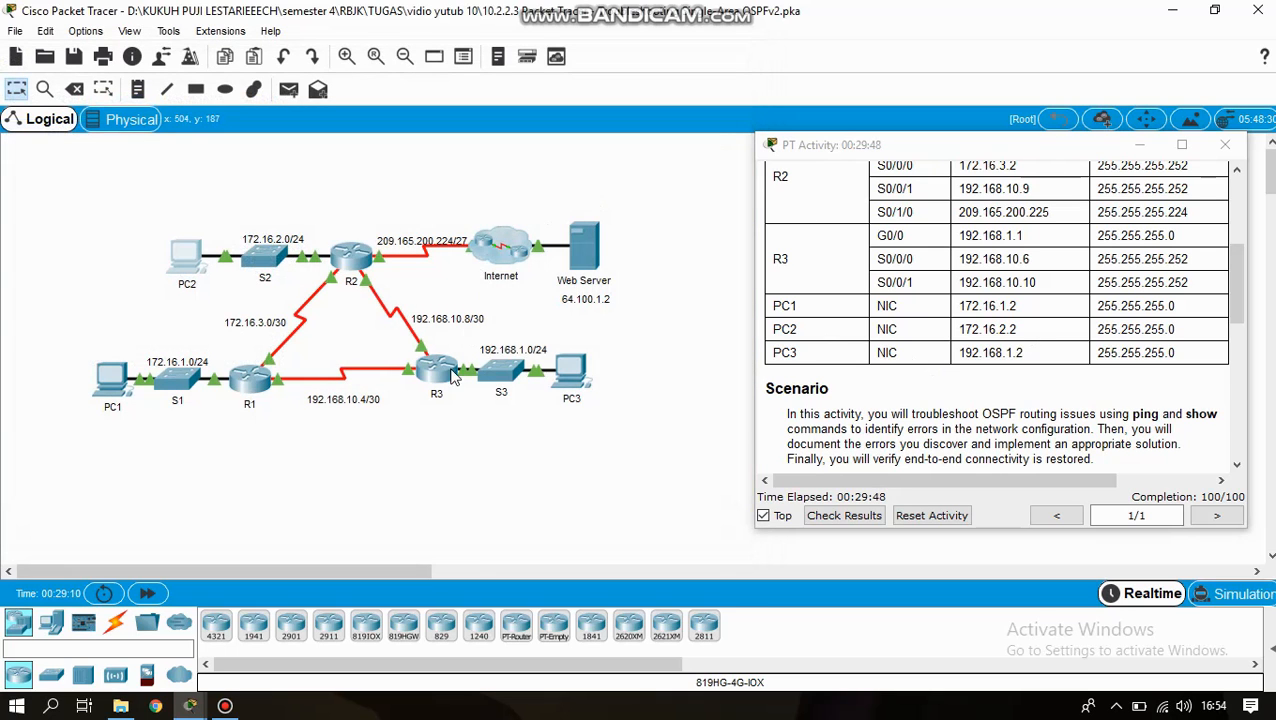
- Run ipconfig in PC3's Command Prompt and compare its addressing with the activity's addressing table
click(562, 370)
click(393, 127)
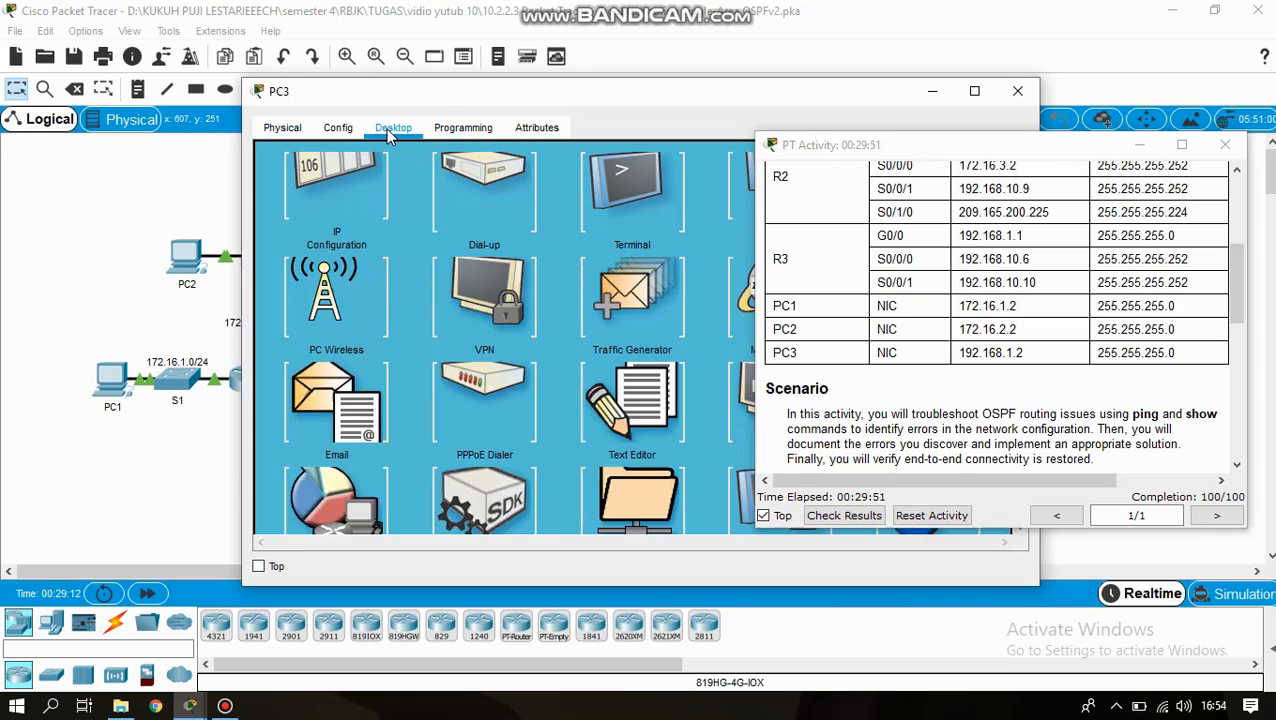
drag(685, 101, 550, 70)
click(662, 195)
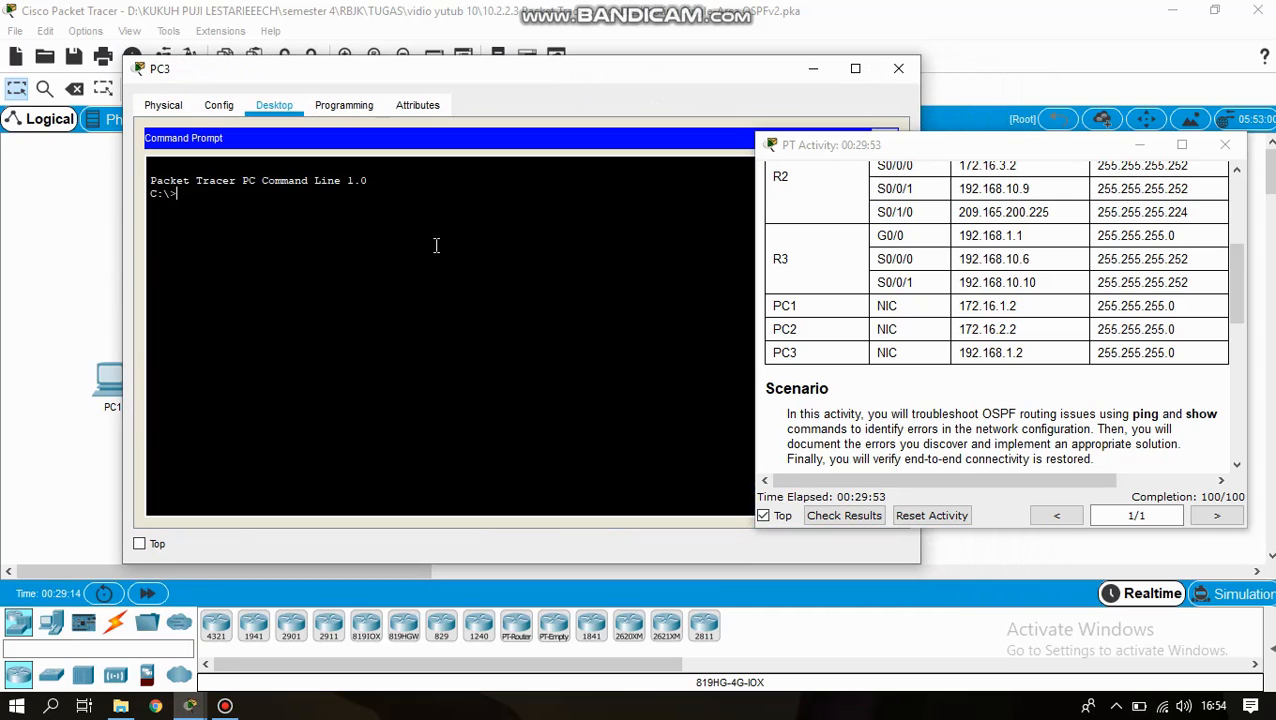
text(ipconfig)
key(Return)
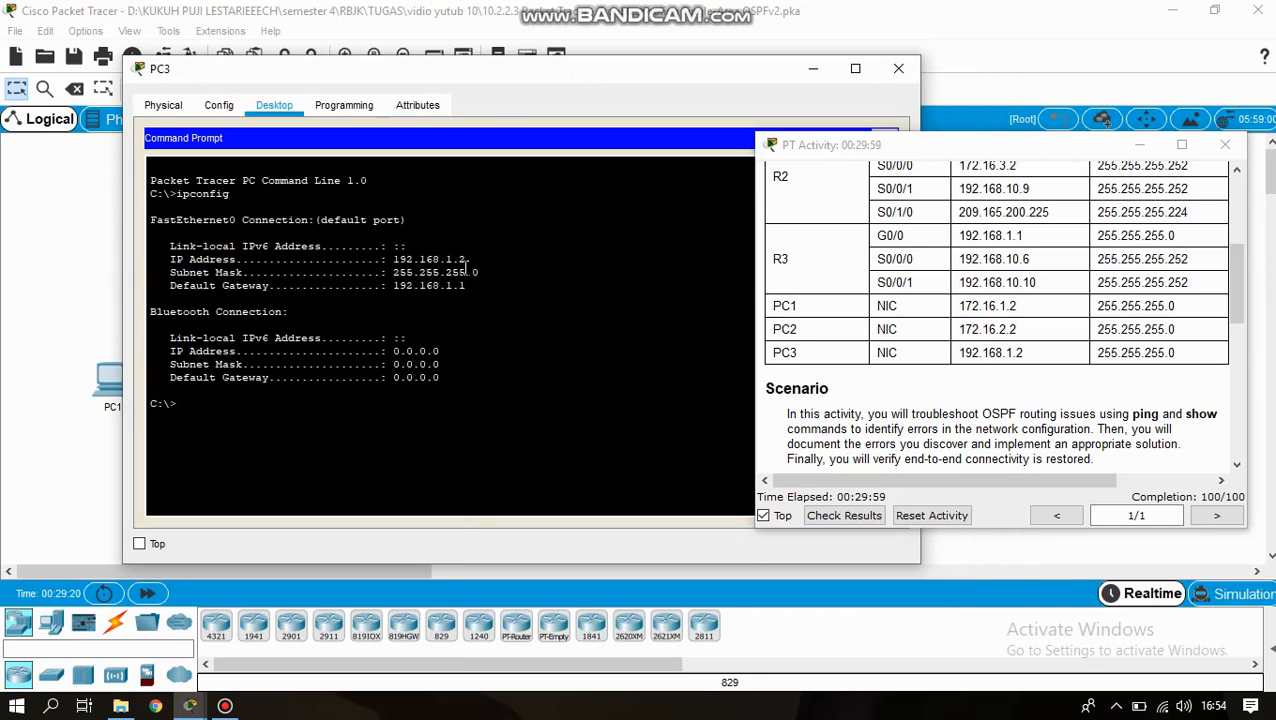
click(1030, 358)
drag(1026, 352, 976, 352)
click(976, 368)
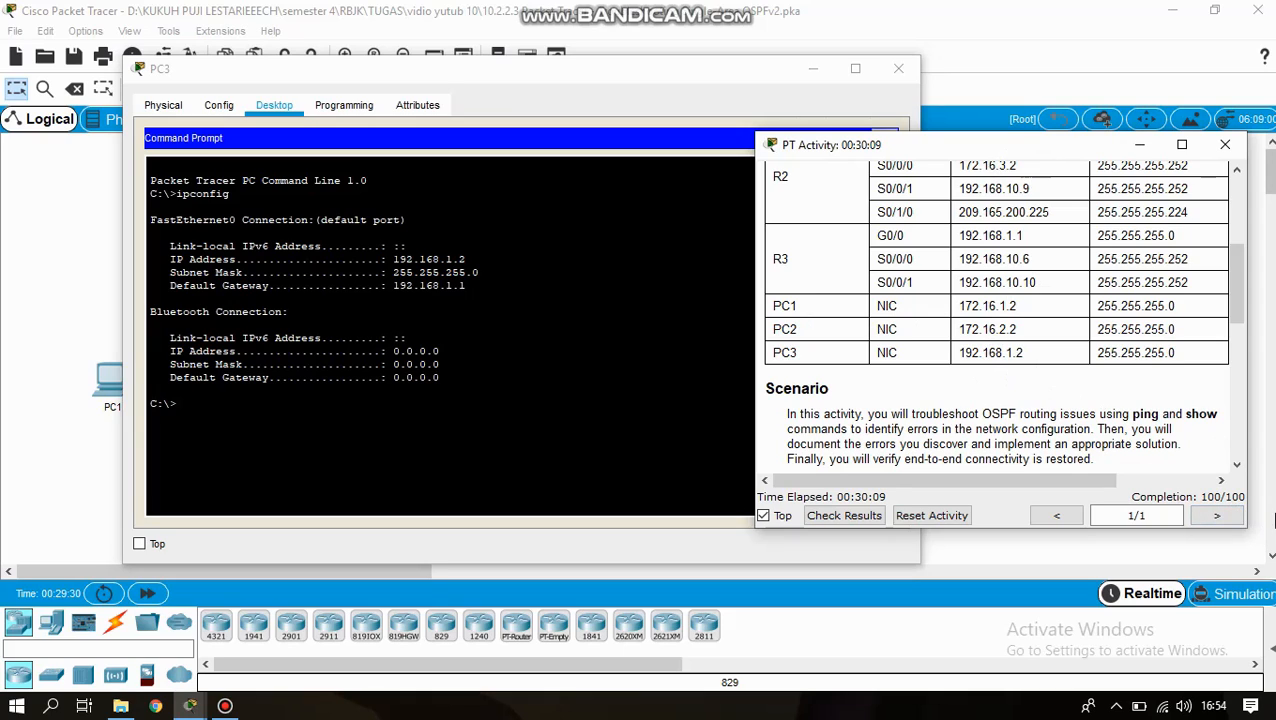
scroll(1210, 400, up, 3)
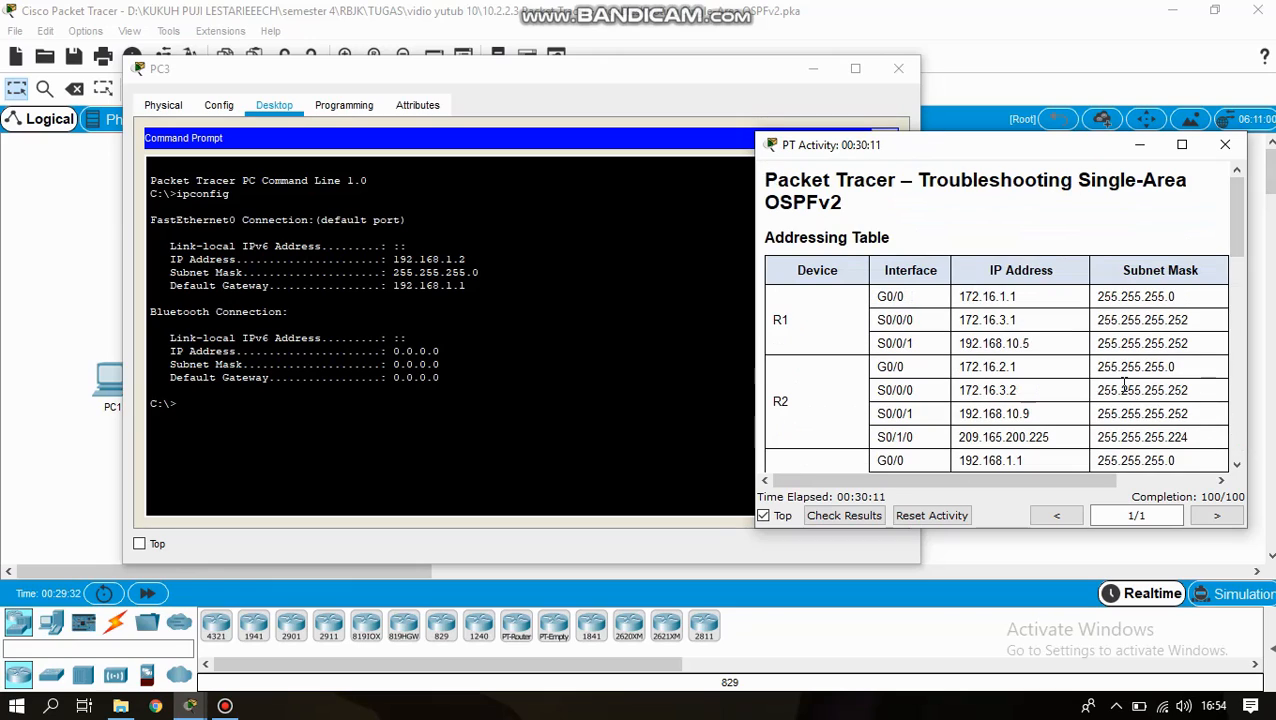